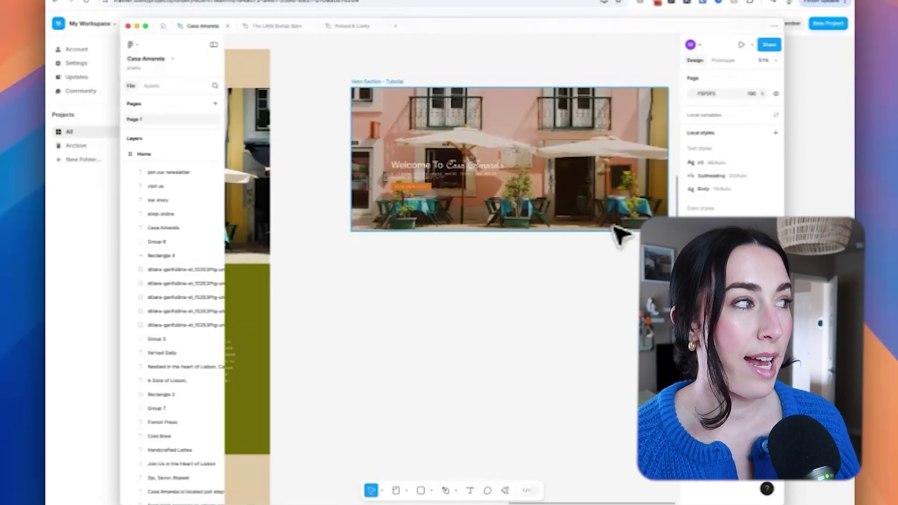
- Apply auto layout to the Hero Section - Tutorial frame and set its height to Hug contents
click(400, 82)
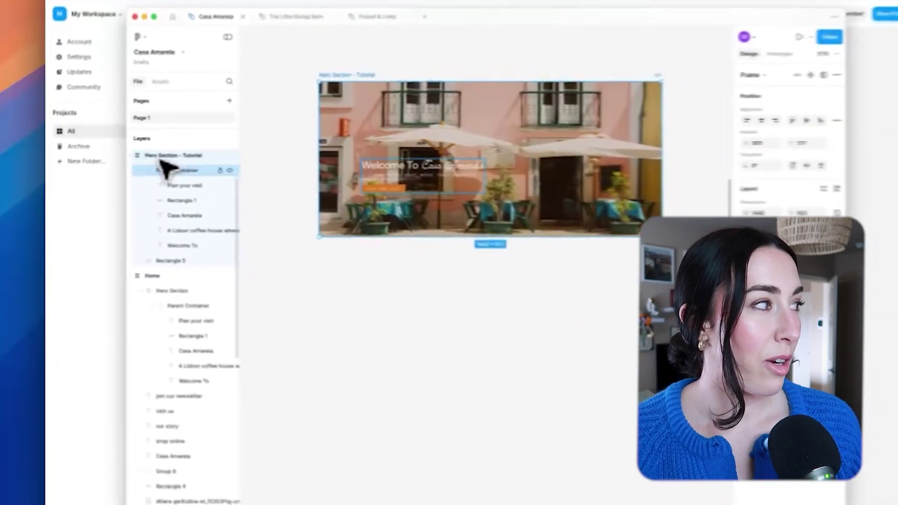
scroll(280, 183, up, 1)
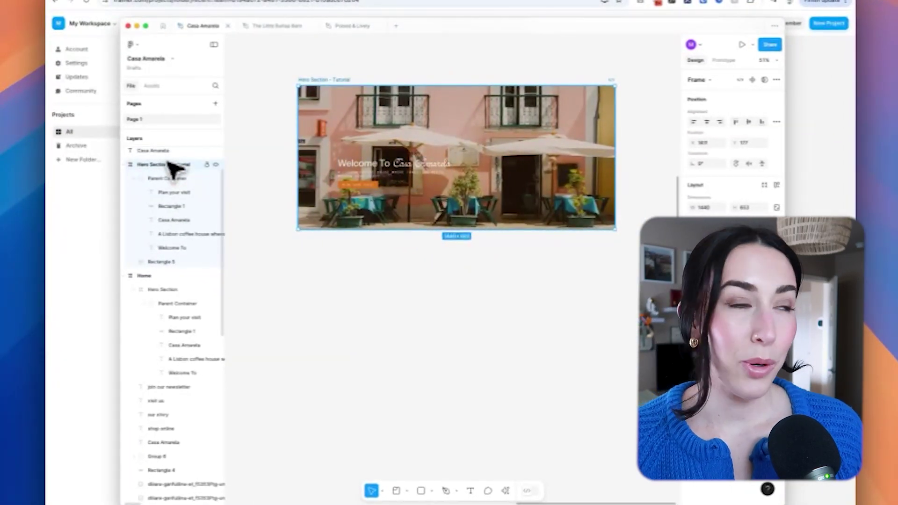
scroll(183, 171, up, 1)
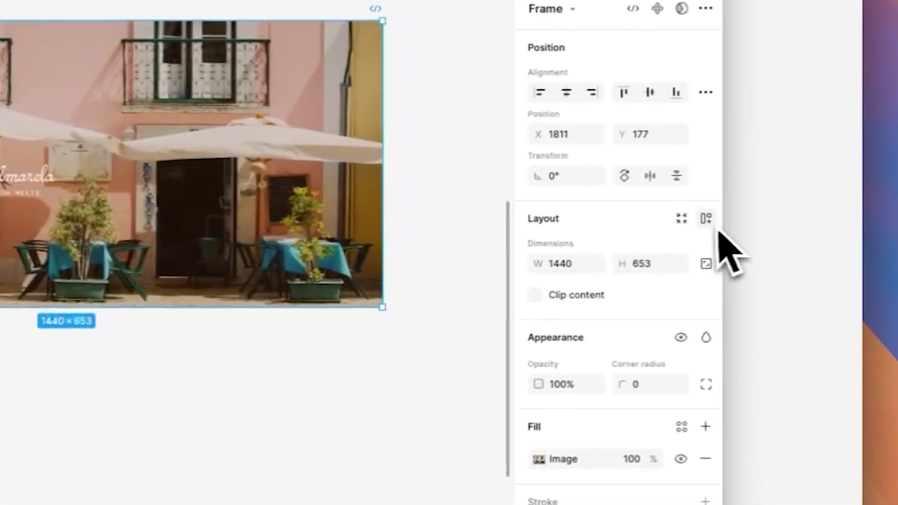
click(705, 228)
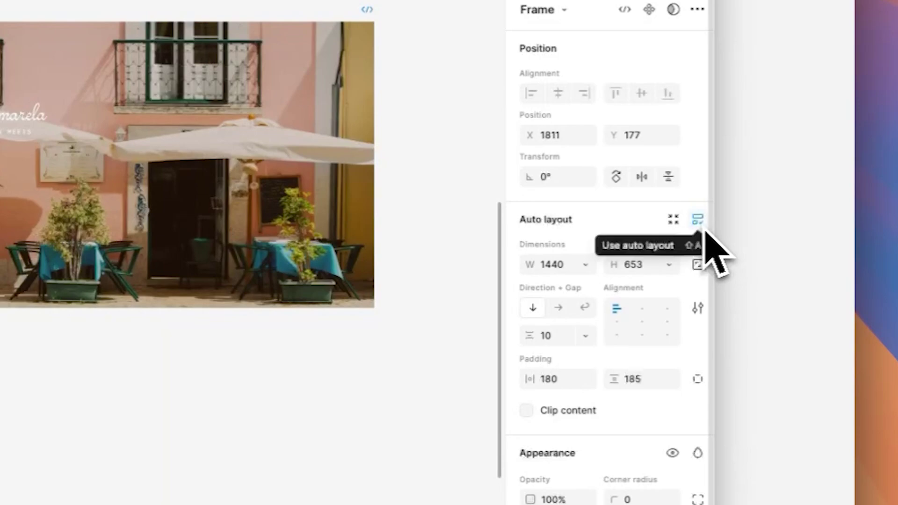
click(663, 269)
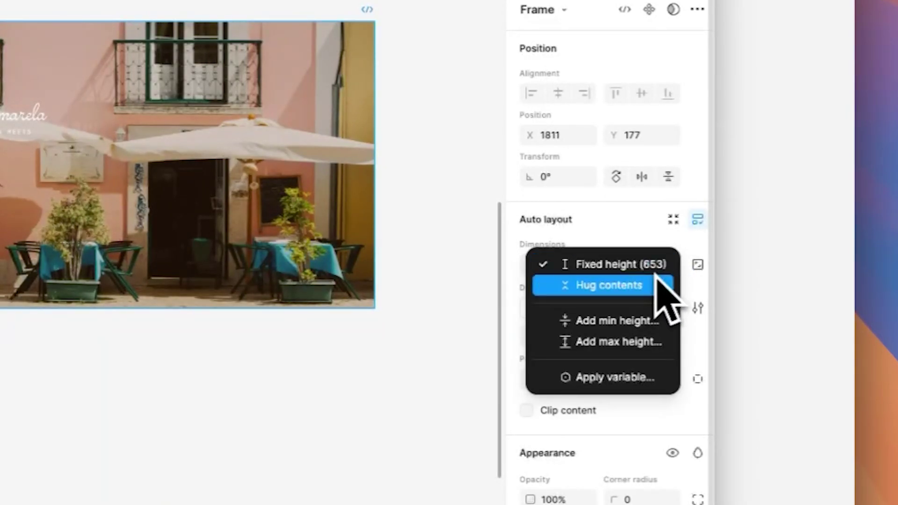
click(611, 285)
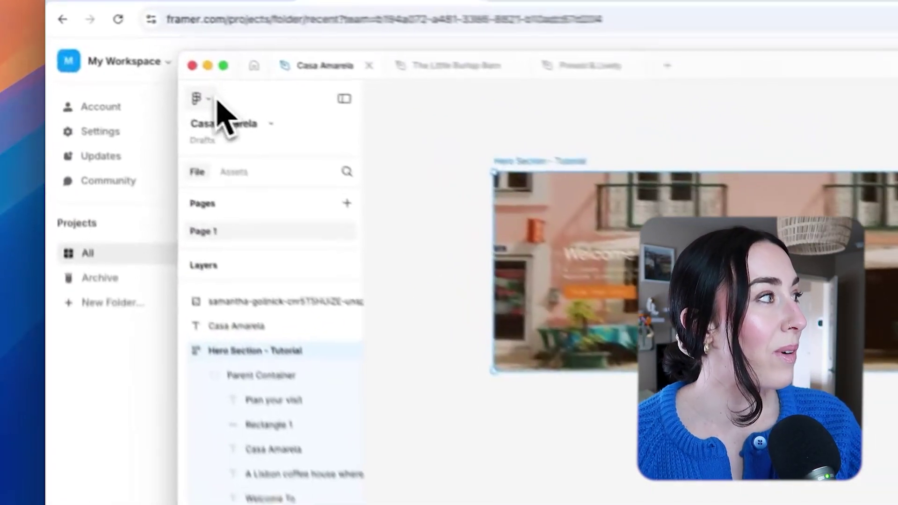
- Run the Figma to HTML with Framer plugin and copy the selected hero frame to the clipboard
click(131, 44)
mouse_move(158, 89)
mouse_move(342, 341)
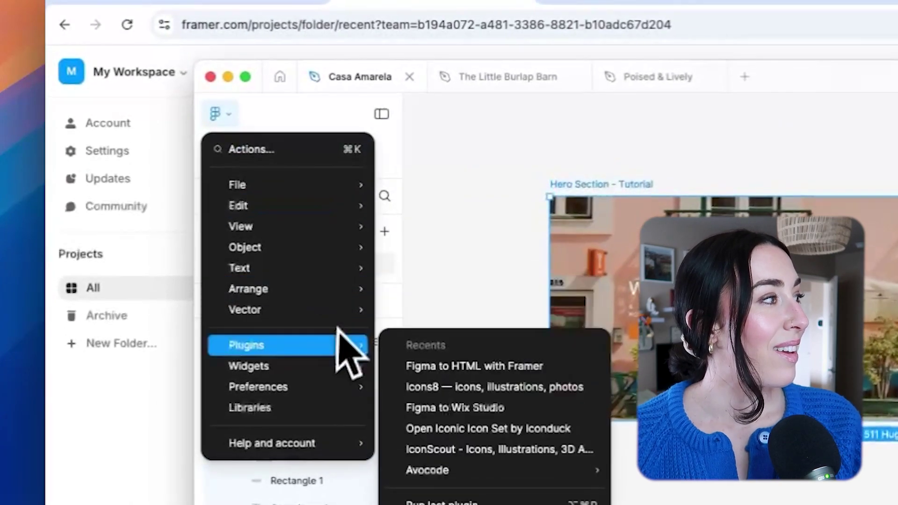
click(462, 367)
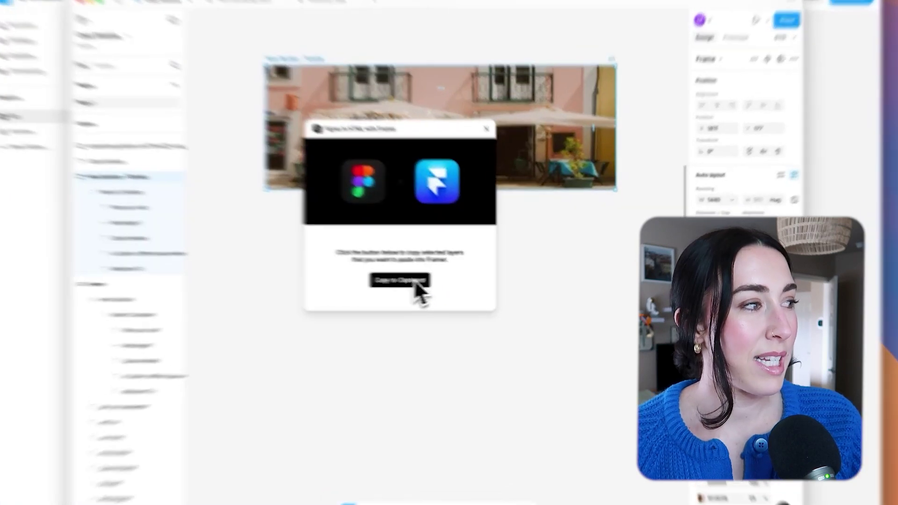
click(432, 281)
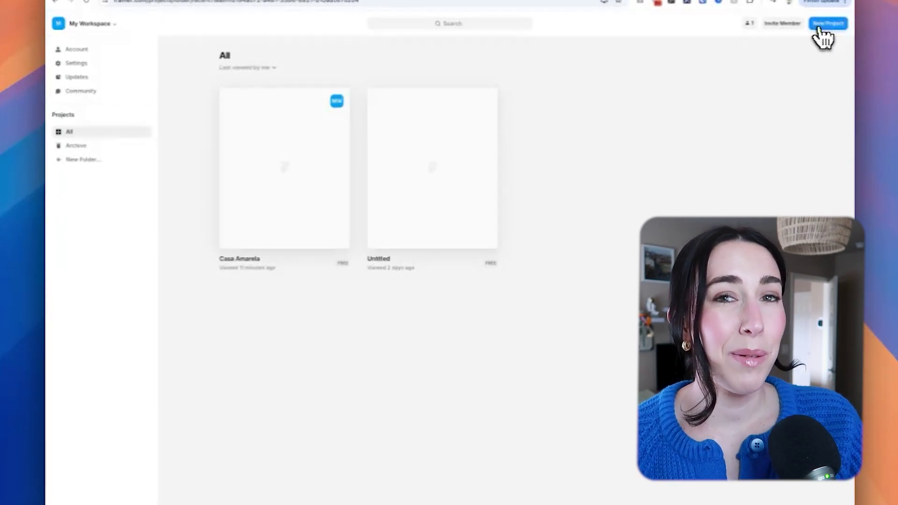
- Switch to Framer, create a new project and name it Casa Amarela
click(821, 25)
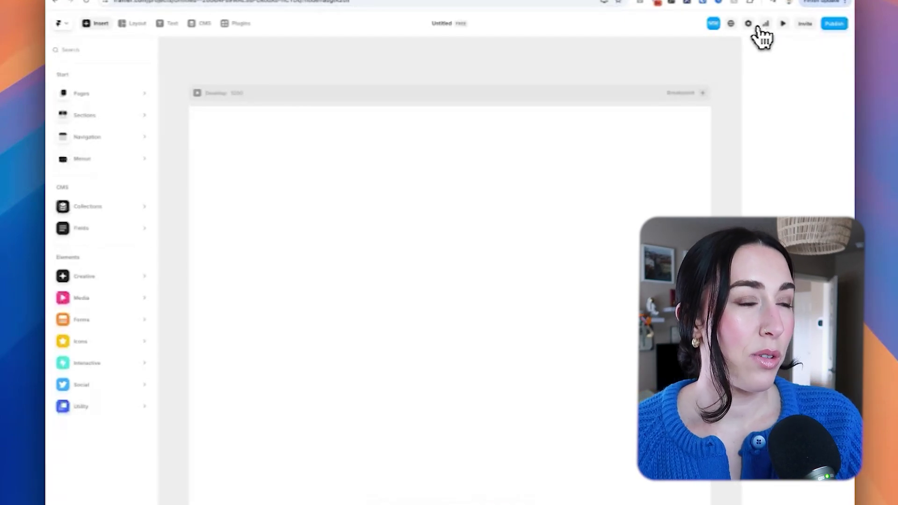
click(441, 23)
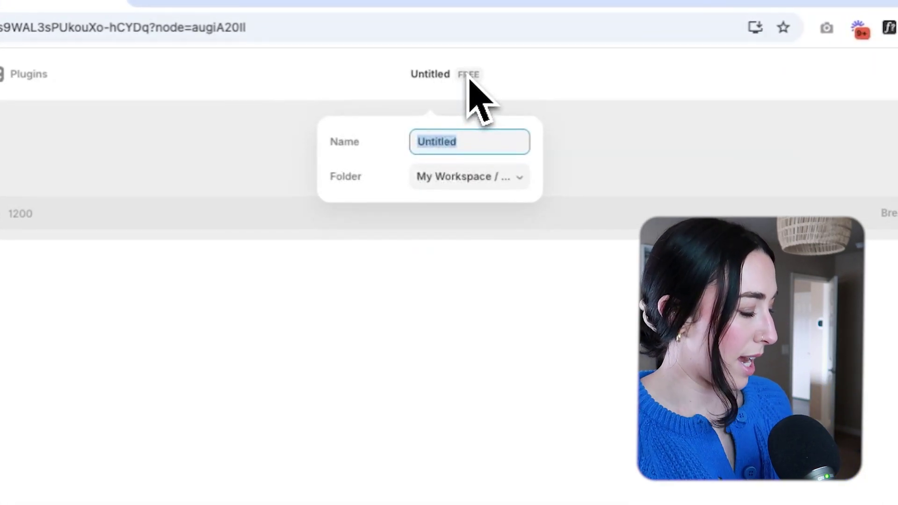
text(Casa Amarela)
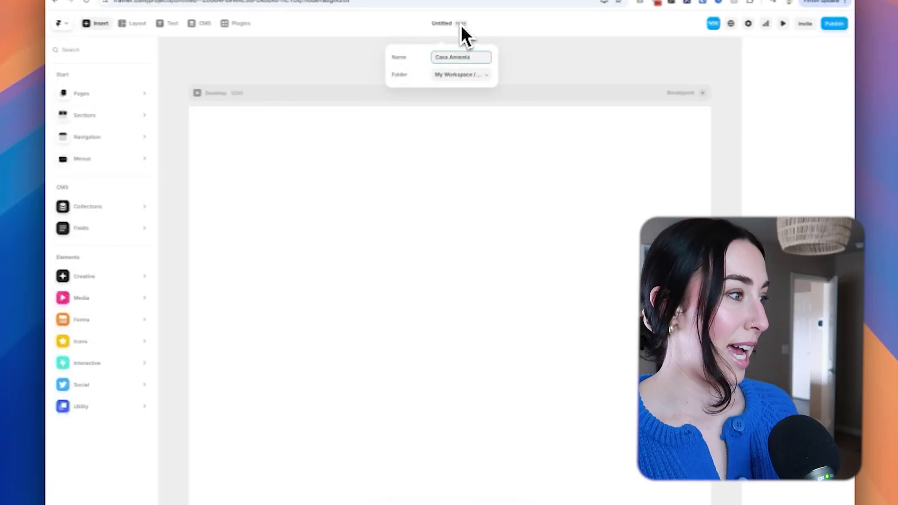
key(Return)
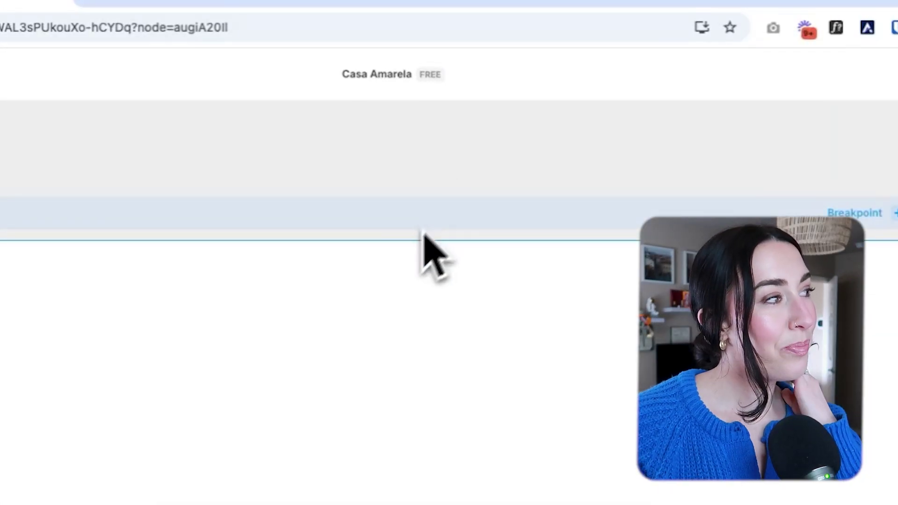
- Paste the copied hero section into the empty Desktop breakpoint of the Home page
scroll(384, 289, down, 5)
scroll(386, 284, down, 4)
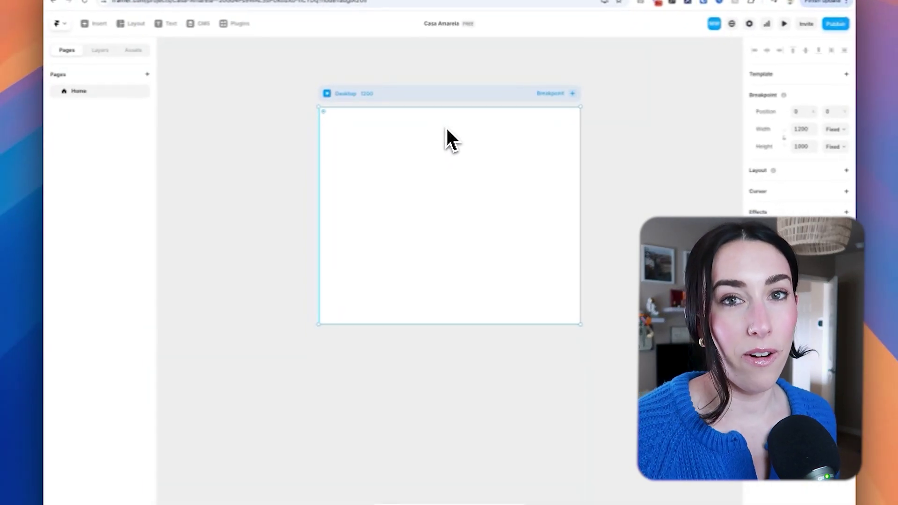
key(super+v)
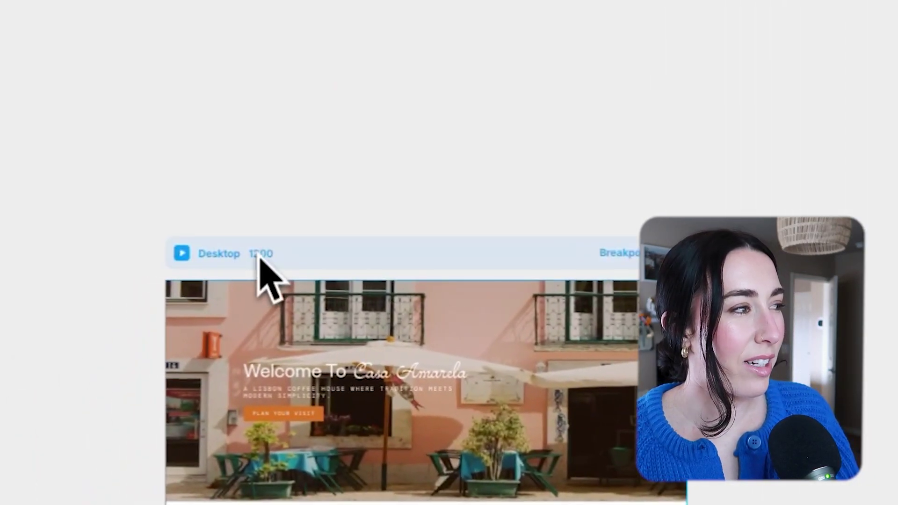
- Set the Desktop breakpoint's width to 1440
click(252, 259)
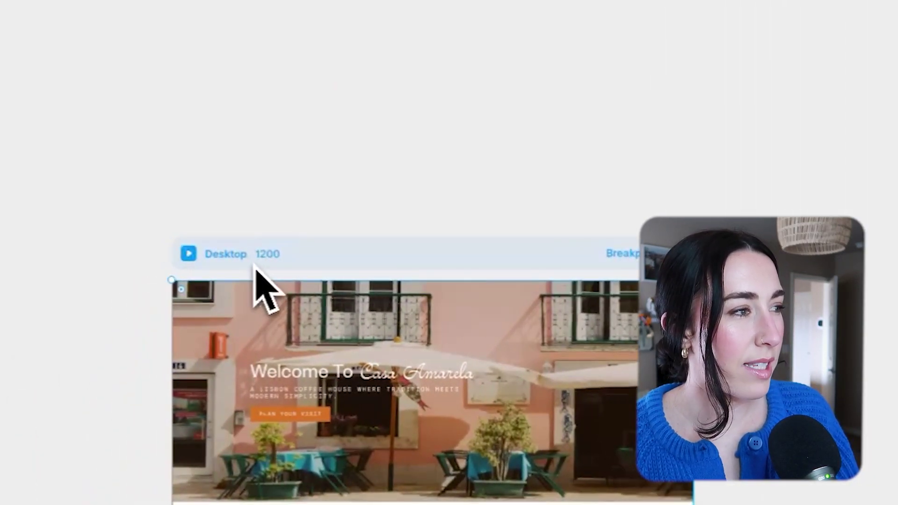
click(753, 146)
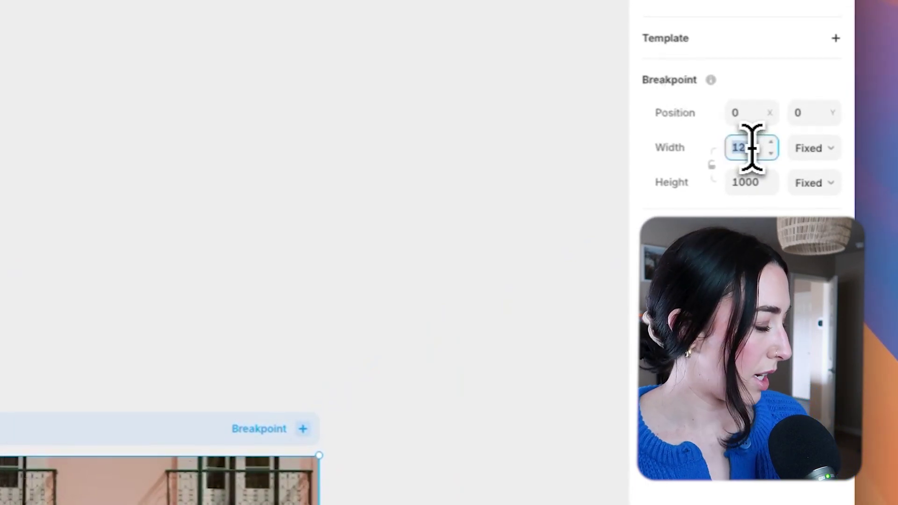
text(14)
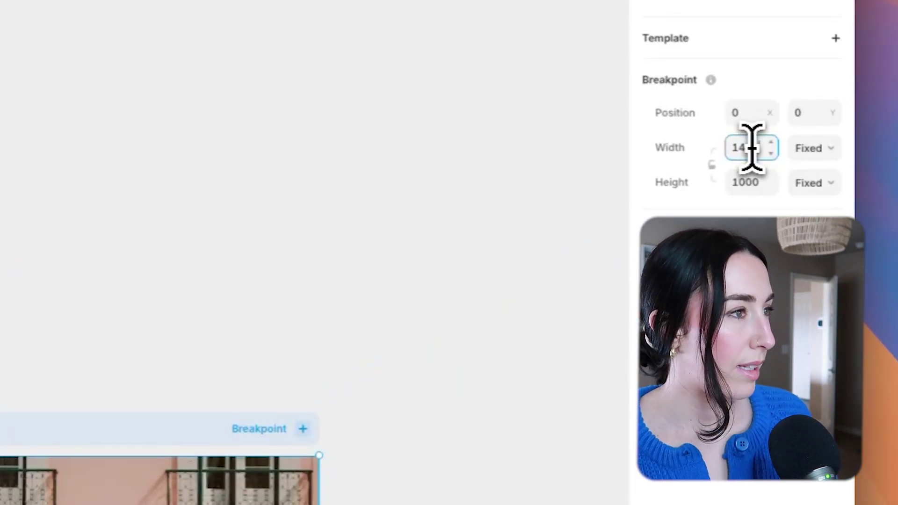
text(40)
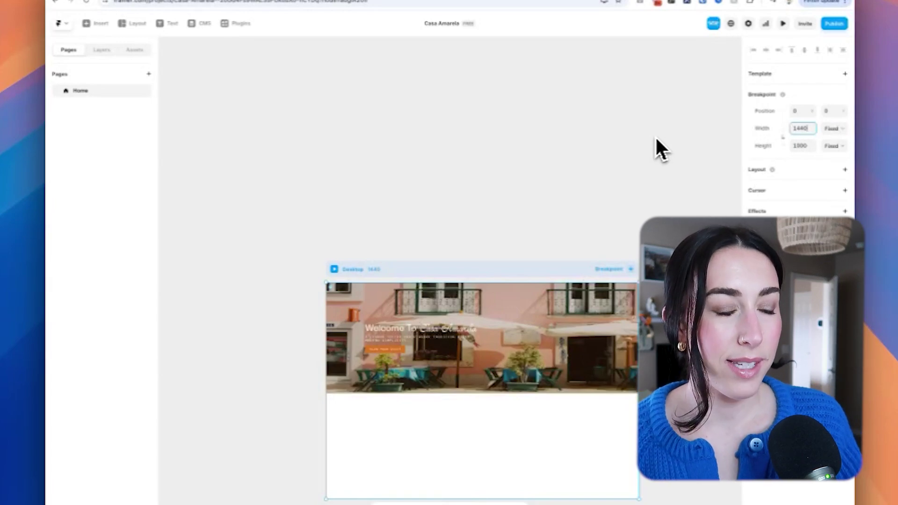
click(655, 137)
scroll(650, 135, down, 3)
- Look through the page's layers and the style types that can be added to the project's assets
click(587, 186)
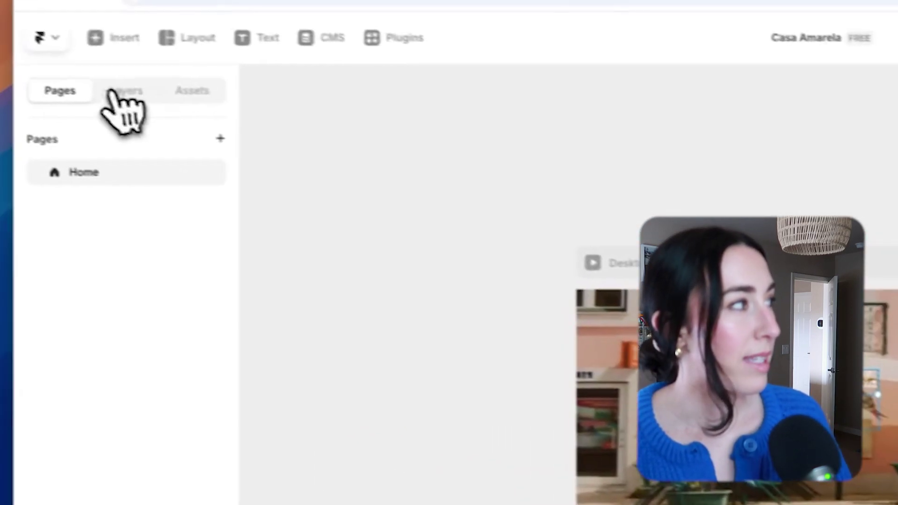
click(122, 91)
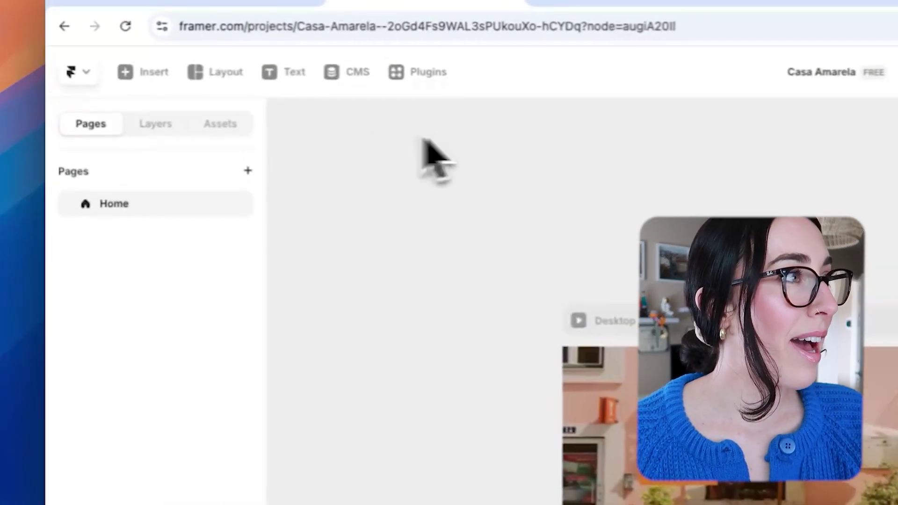
click(222, 126)
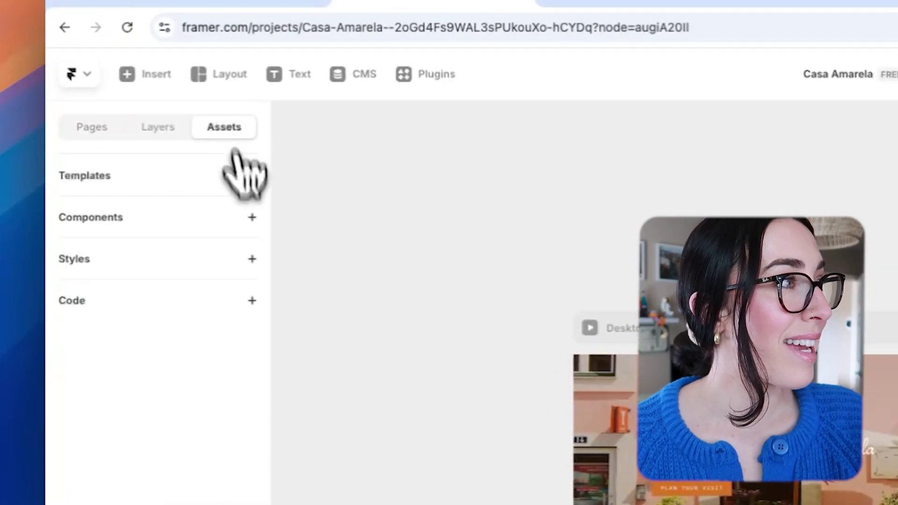
click(251, 259)
mouse_move(307, 281)
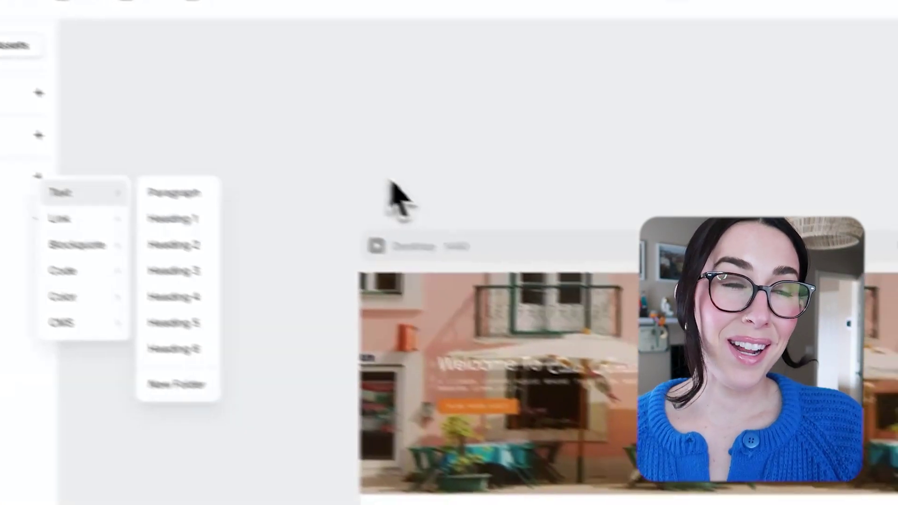
- Create a Heading 1 text style from the hero's "Welcome To" text
click(603, 280)
click(697, 453)
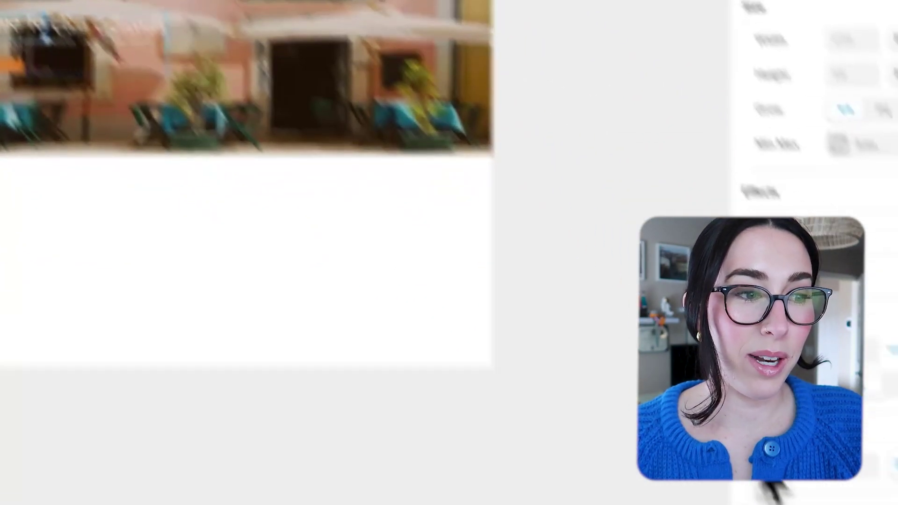
scroll(686, 200, down, 2)
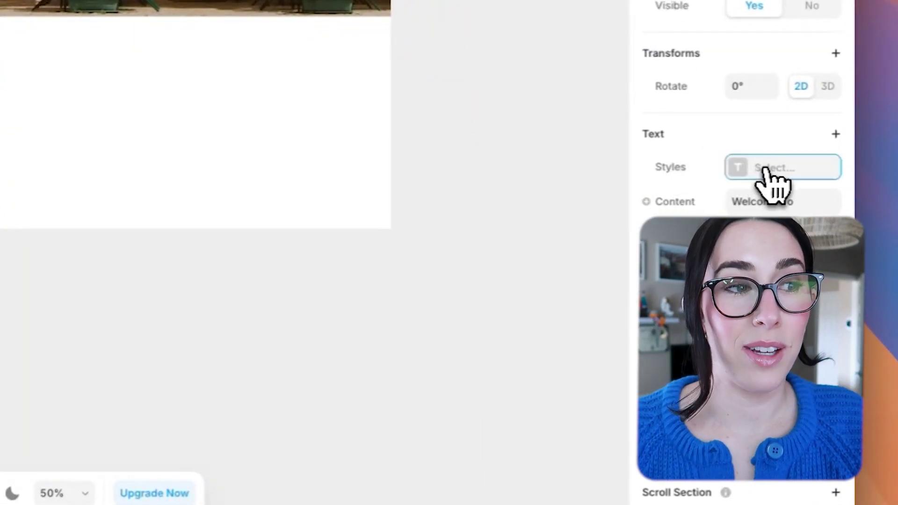
click(765, 169)
click(557, 224)
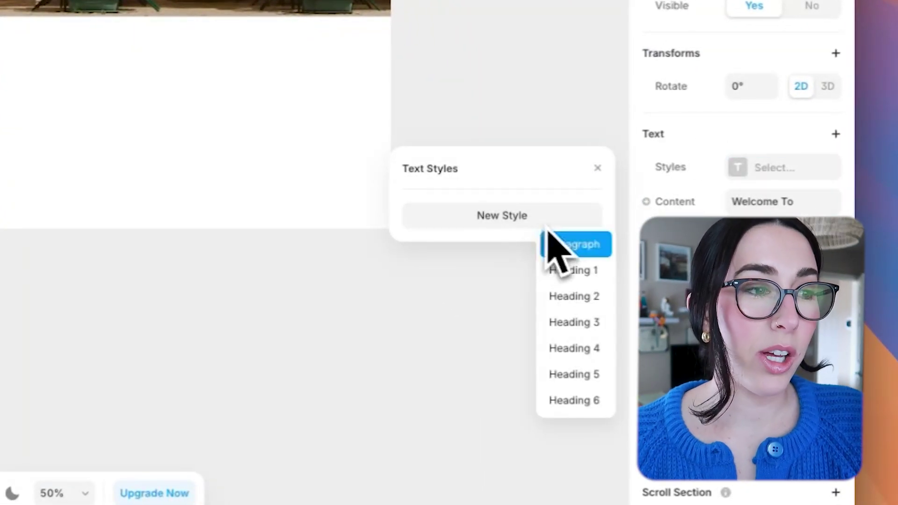
click(586, 275)
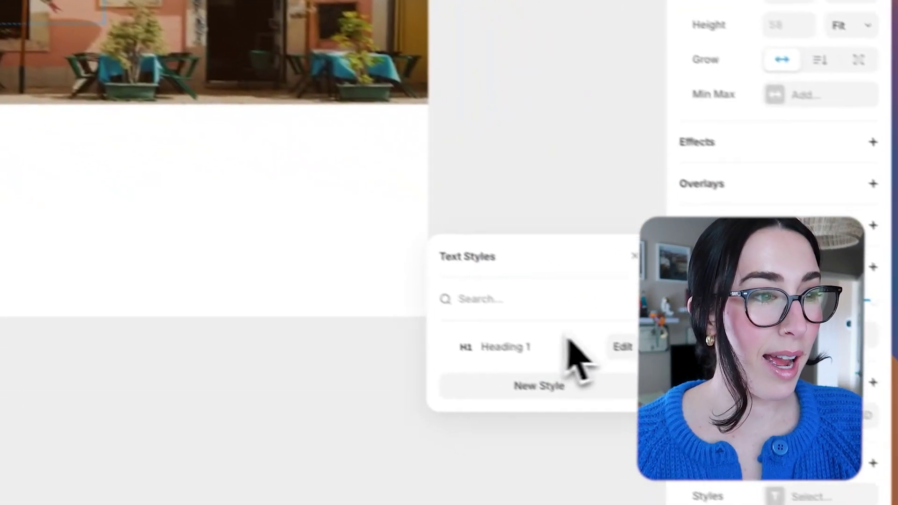
- Create a Heading 2 text style, plus another text style from the hero's "A Lisbon coffee house" subheading
click(525, 380)
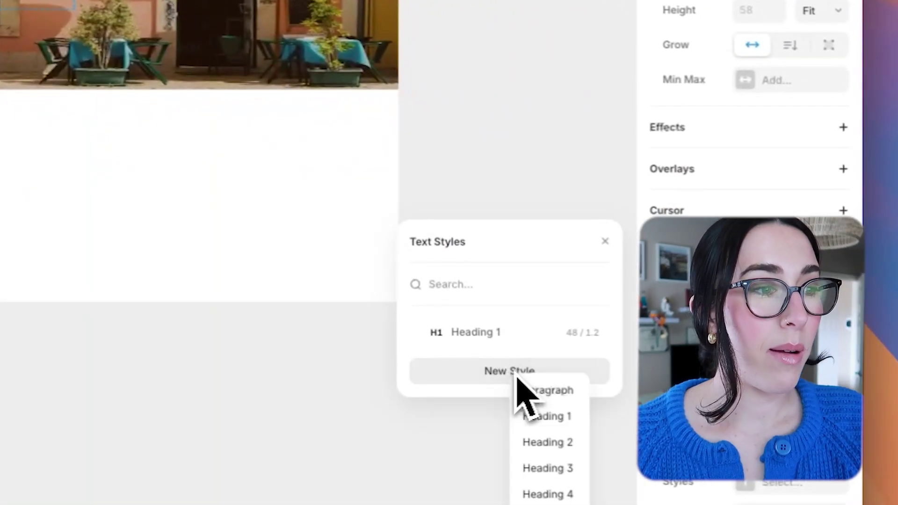
click(555, 447)
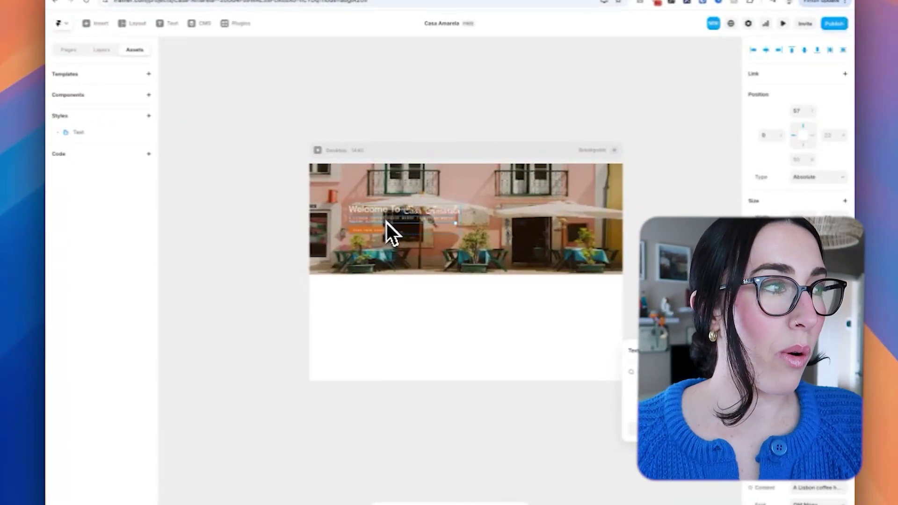
click(445, 213)
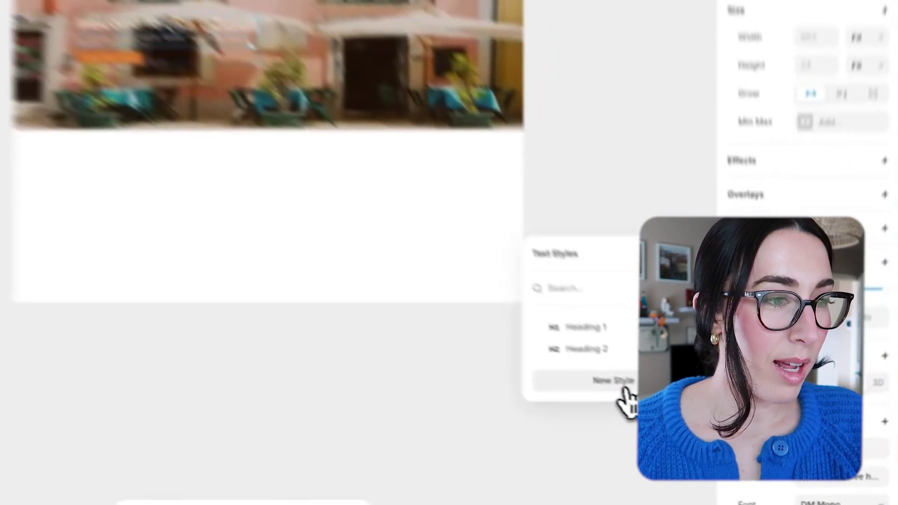
click(626, 392)
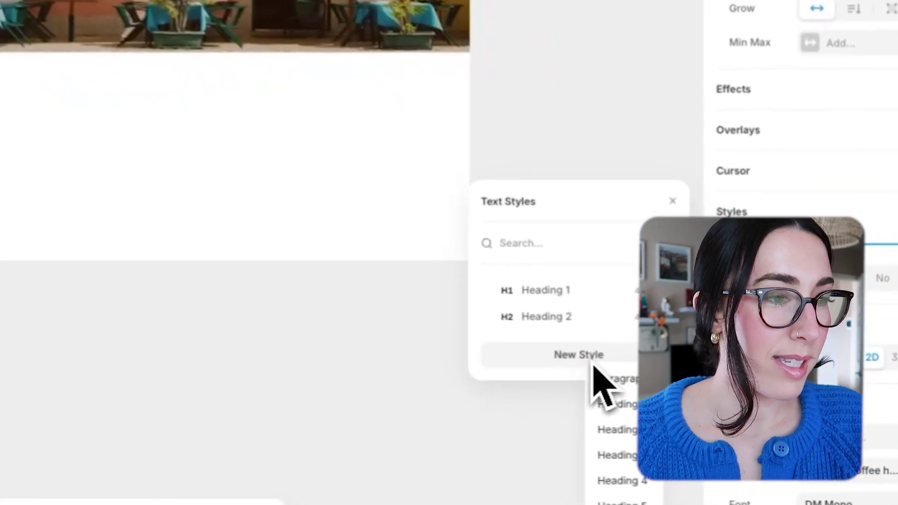
click(622, 411)
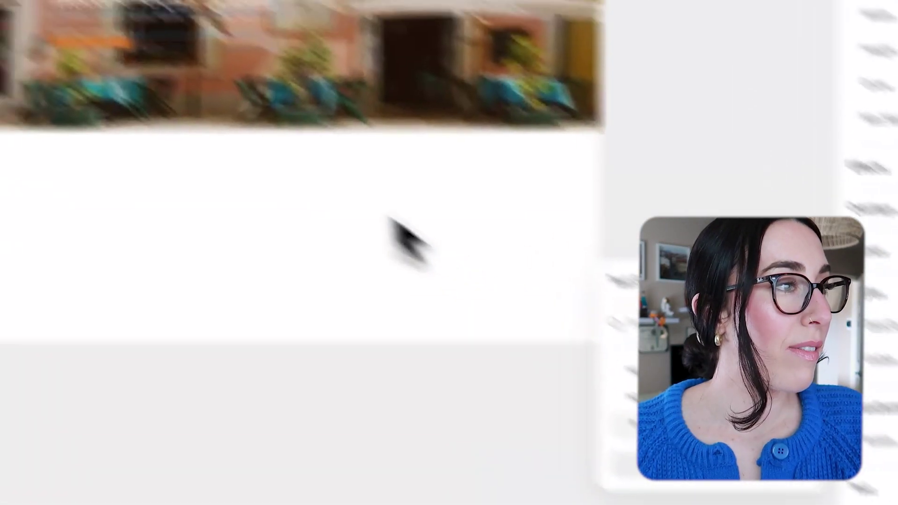
- Turn the hero's orange "Plan your visit" button into a new component named Button
click(123, 47)
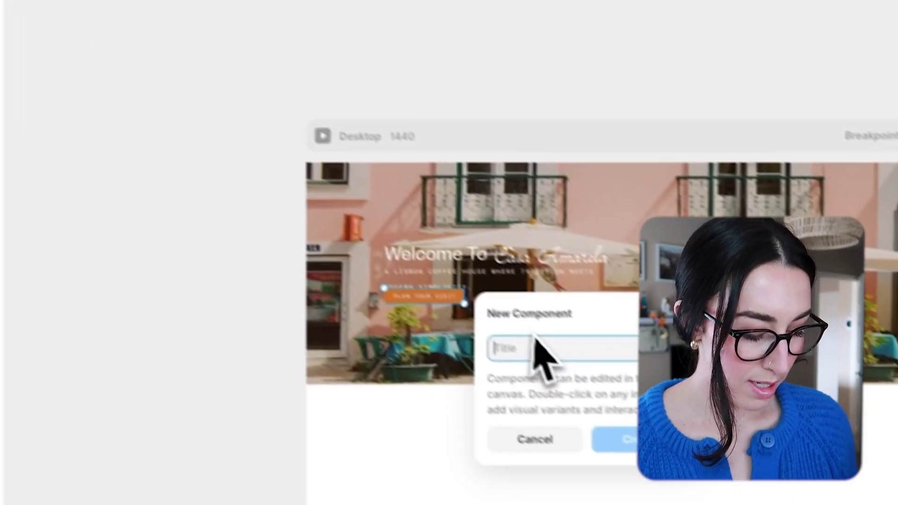
text(Button)
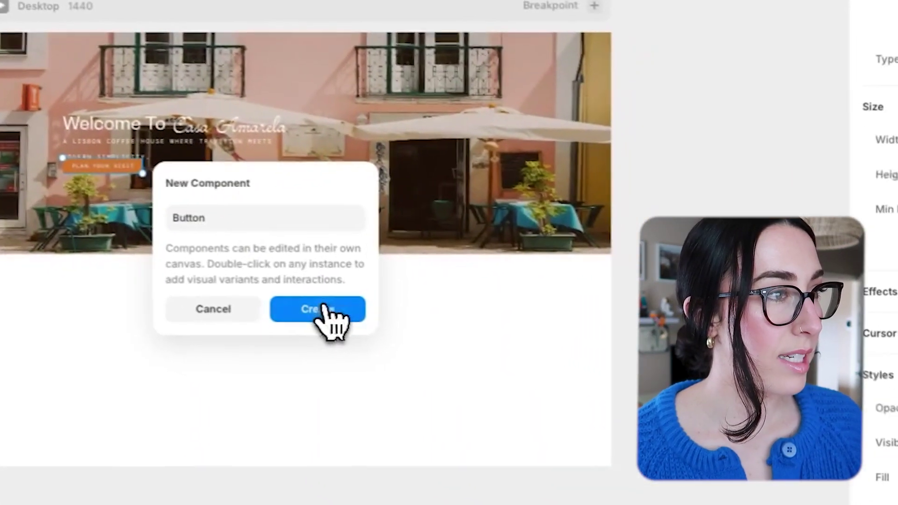
click(324, 307)
mouse_move(271, 250)
mouse_down()
mouse_move(272, 219)
mouse_move(277, 247)
mouse_up()
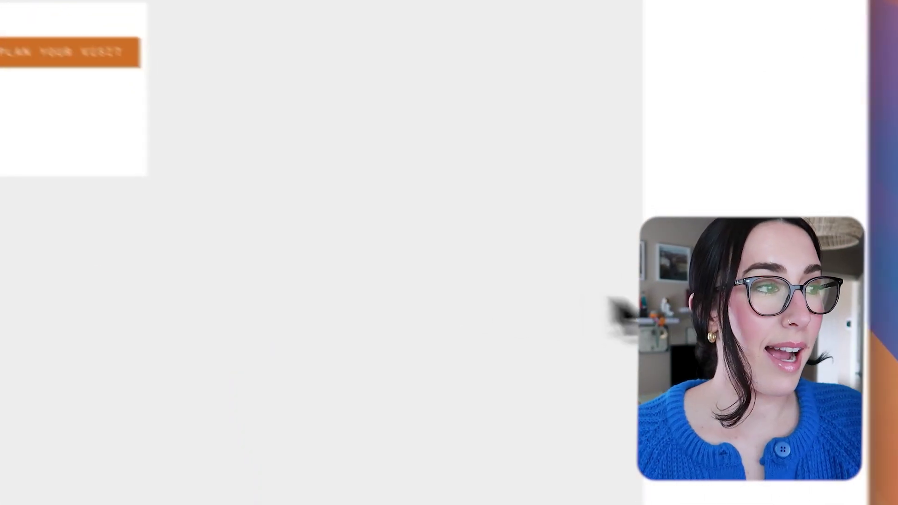
- Fill the Button component's primary variant with the orange sampled from its "Plan your visit" label
click(62, 54)
click(204, 90)
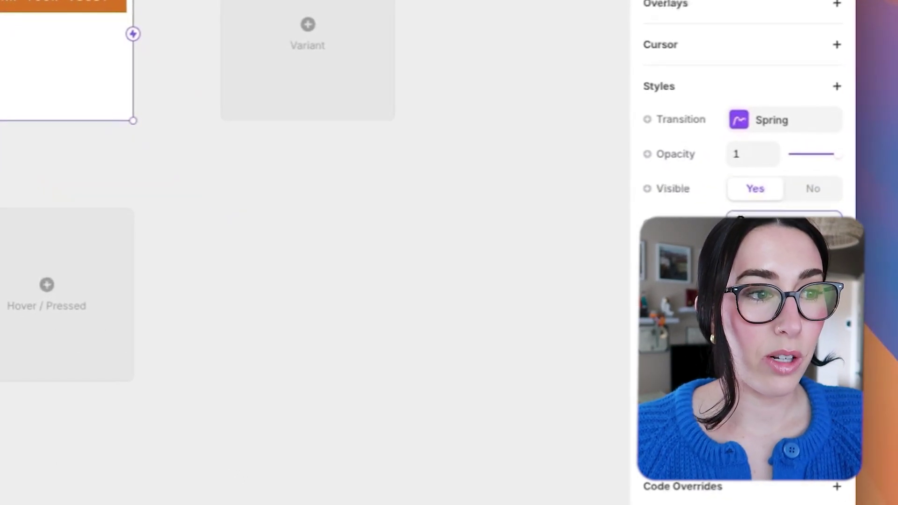
click(741, 218)
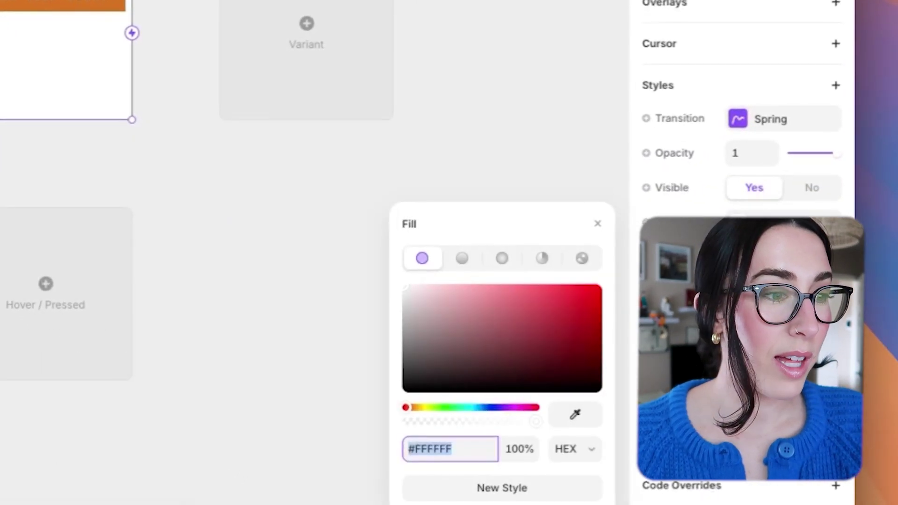
click(584, 410)
click(108, 5)
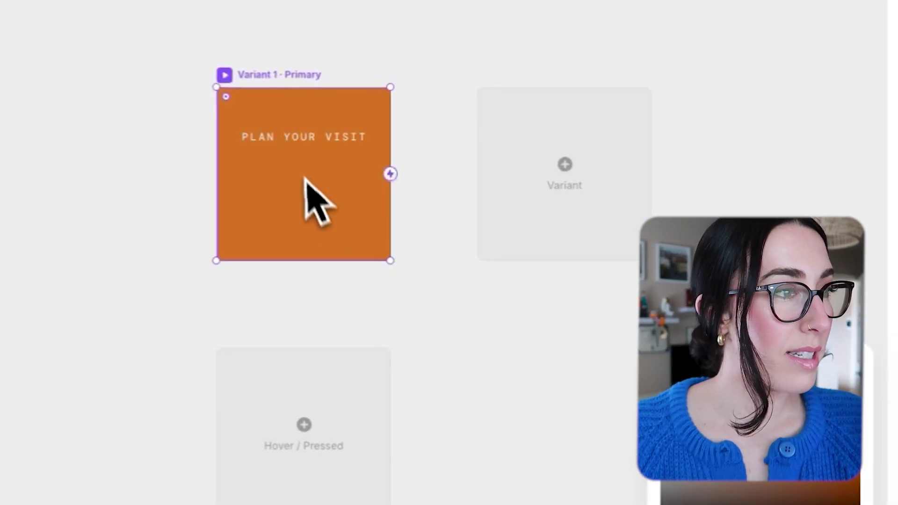
- Shrink the primary variant's height to a compact button shape and centre the "Plan your visit" label inside it
click(307, 151)
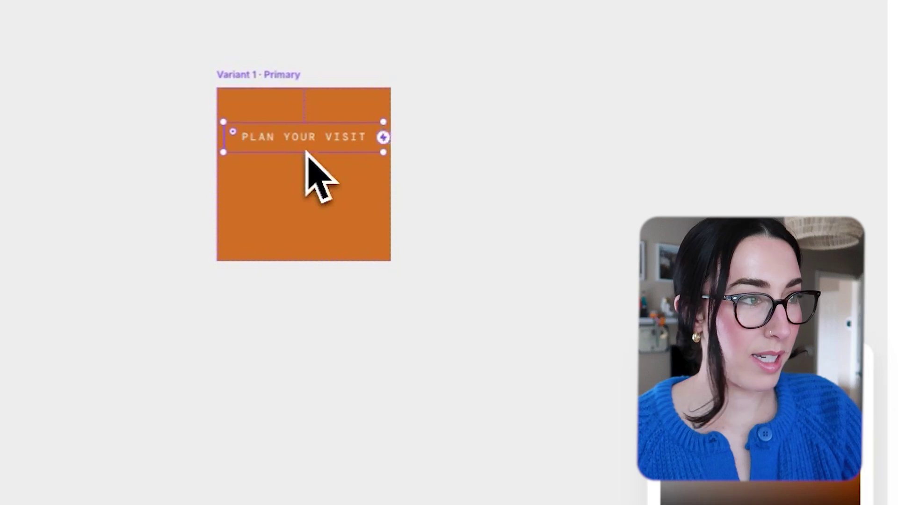
drag(313, 145, 312, 124)
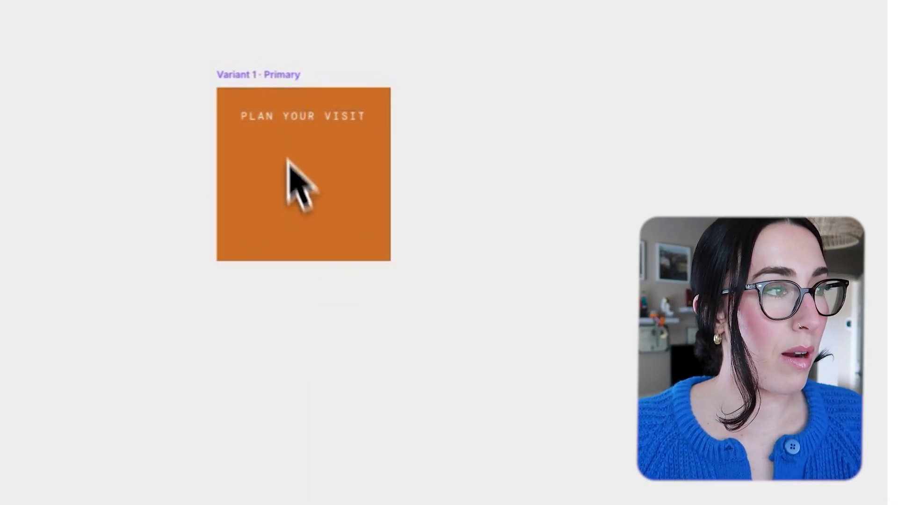
click(268, 88)
drag(299, 247, 300, 143)
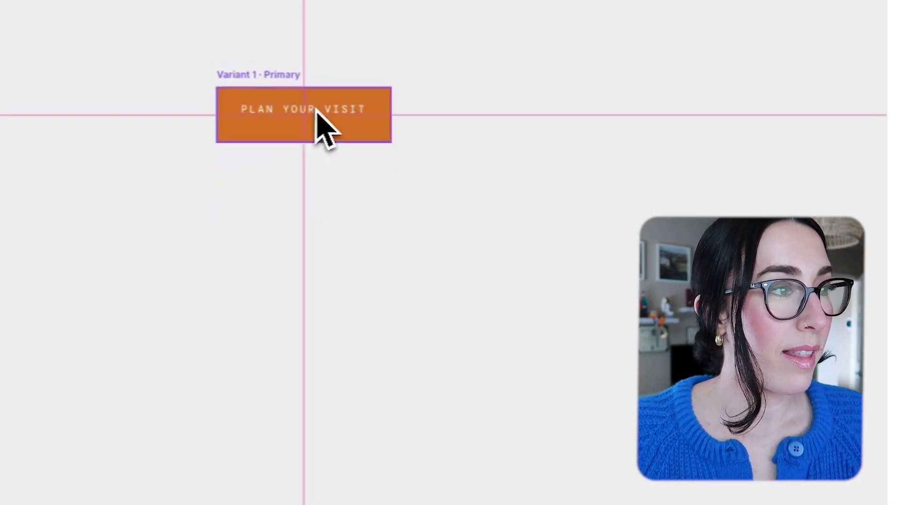
click(468, 159)
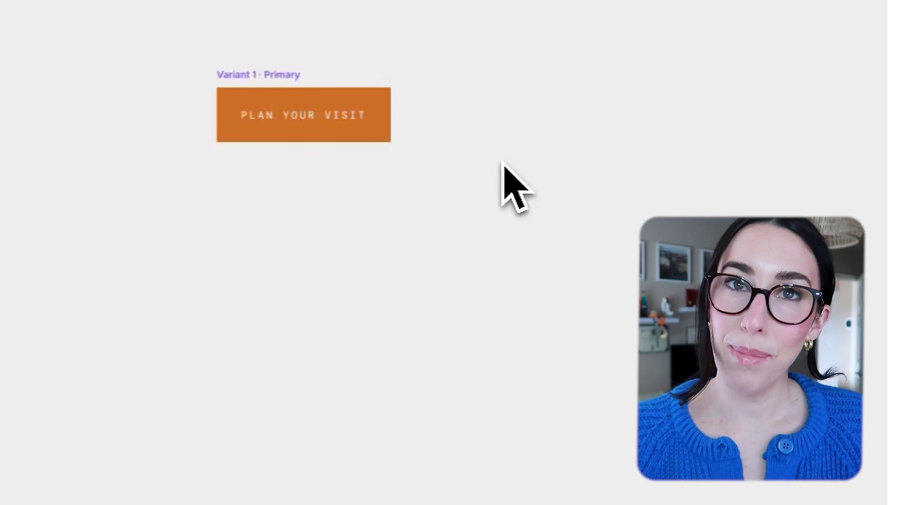
- Add a second variant beside the primary variant of the Button component
click(257, 81)
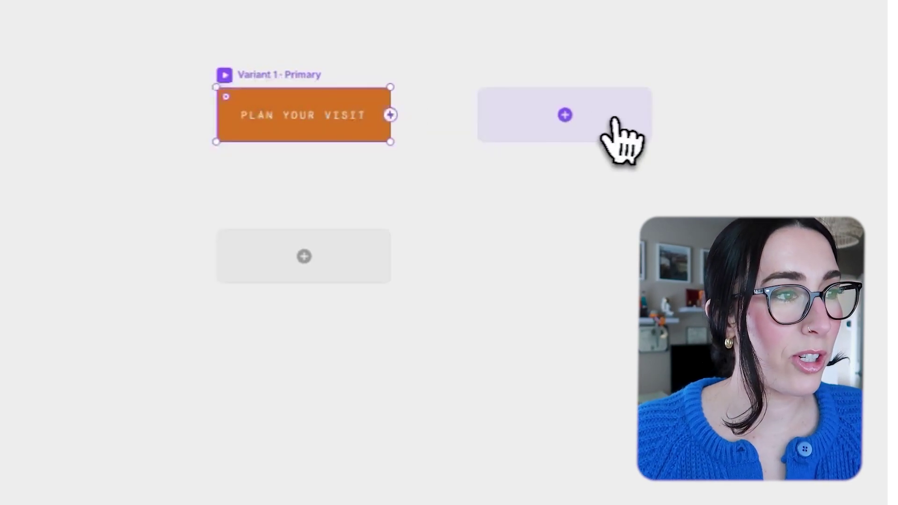
click(559, 118)
click(533, 148)
- Switch to Figma to copy the olive section's fill code 706A0A, and open Variant 2's fill back in Framer
scroll(364, 227, left, 4)
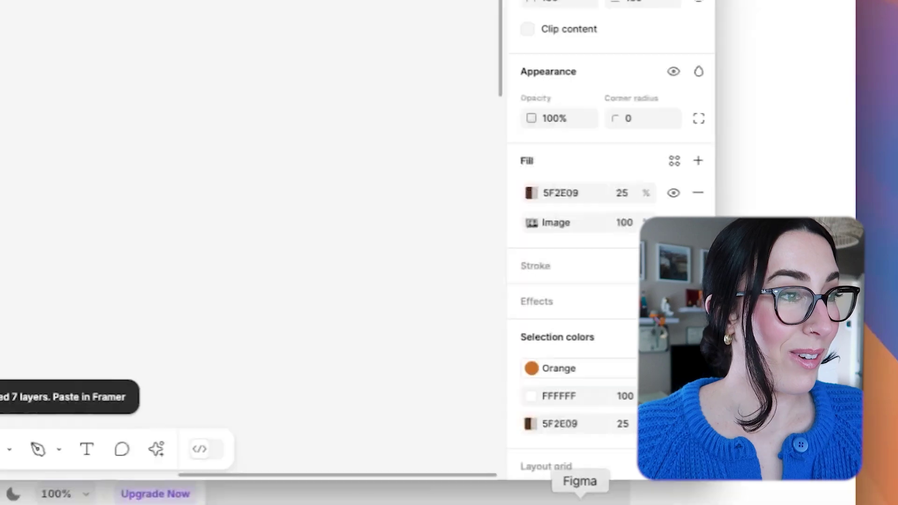
click(456, 398)
scroll(191, 116, left, 5)
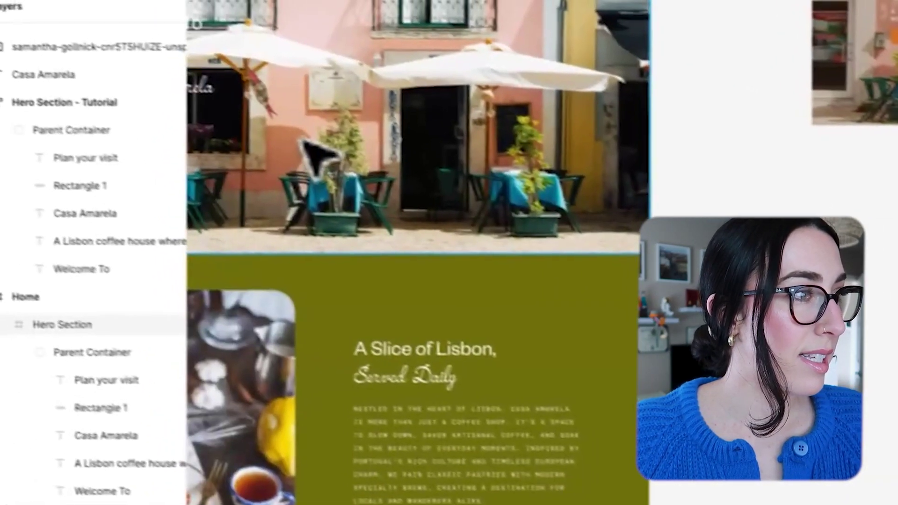
click(321, 281)
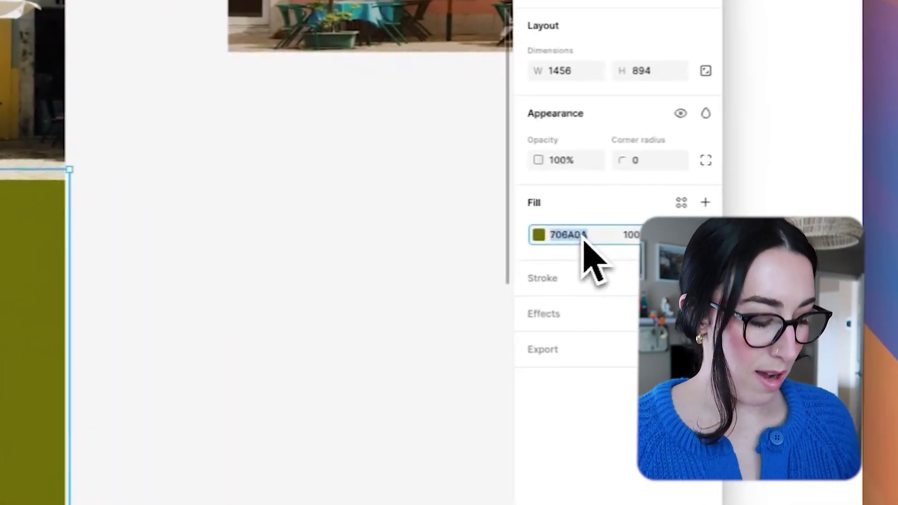
click(655, 246)
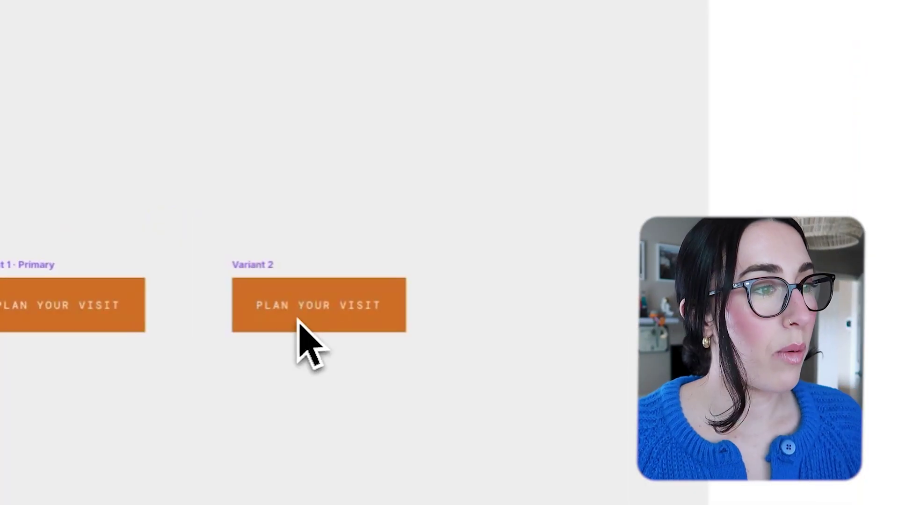
click(288, 299)
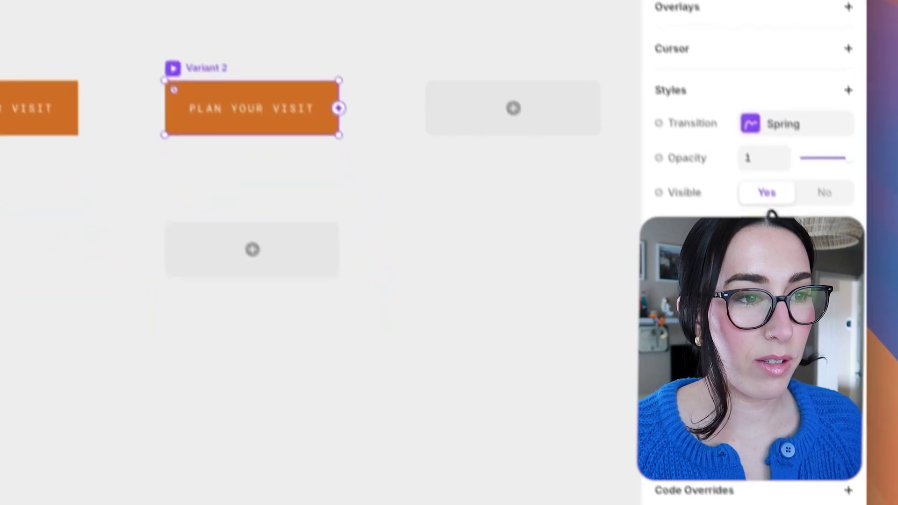
click(769, 198)
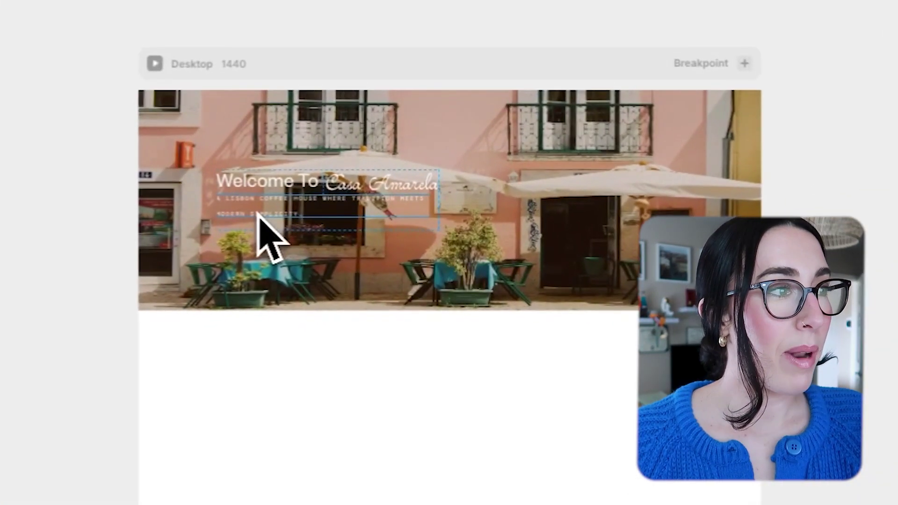
- Reduce the paragraph spacing of the Body text style used by the hero's "A Lisbon coffee house" subheading
click(501, 264)
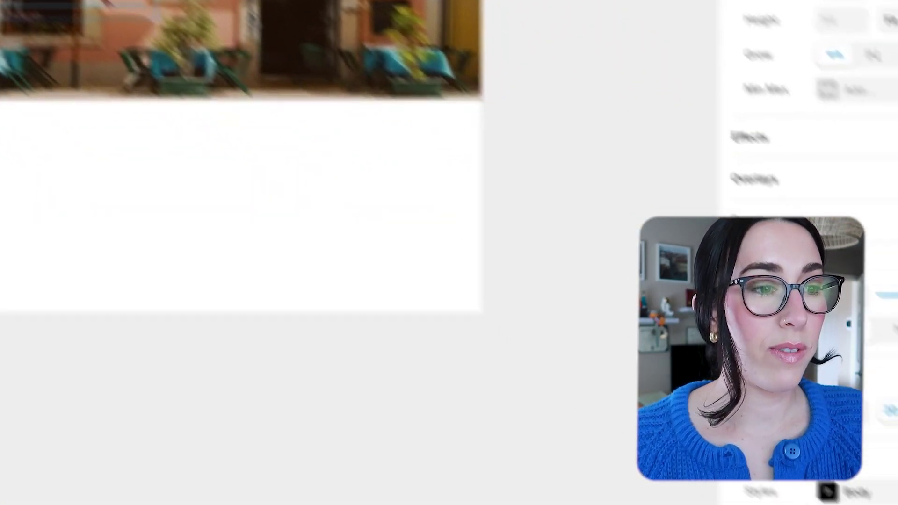
click(855, 492)
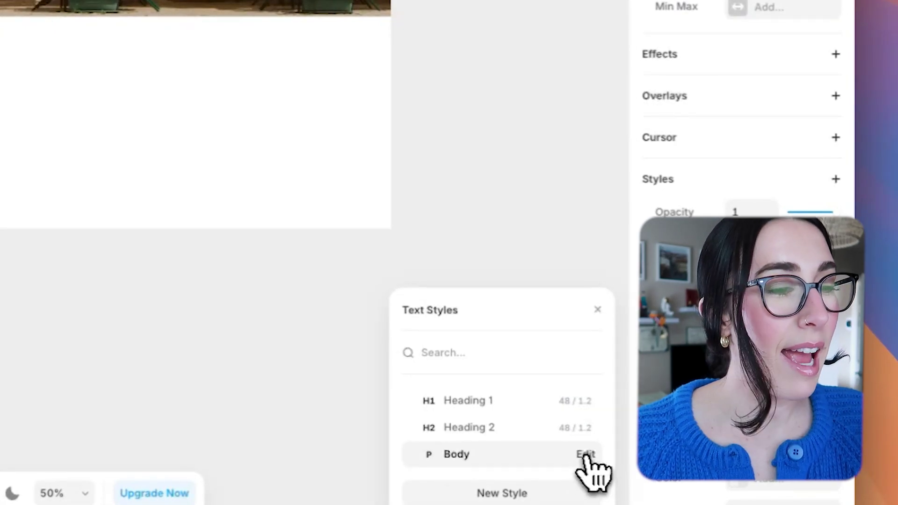
click(586, 456)
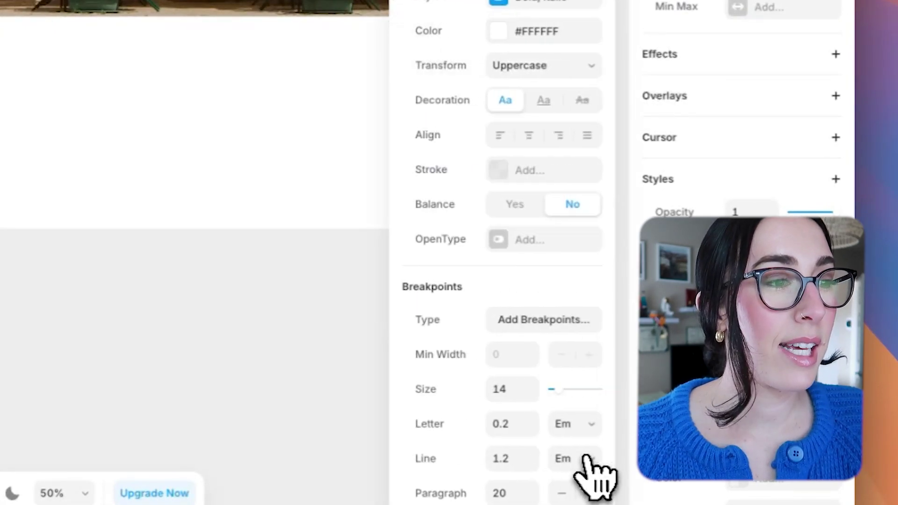
click(532, 500)
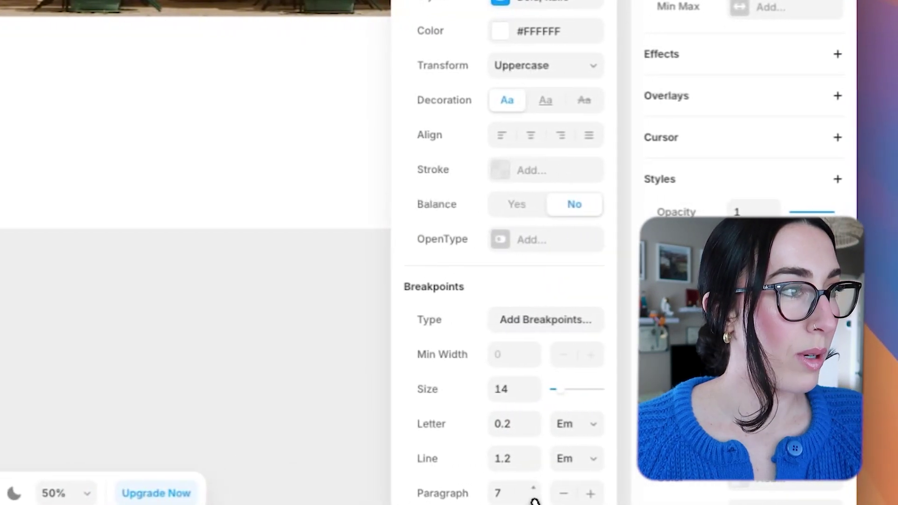
click(534, 500)
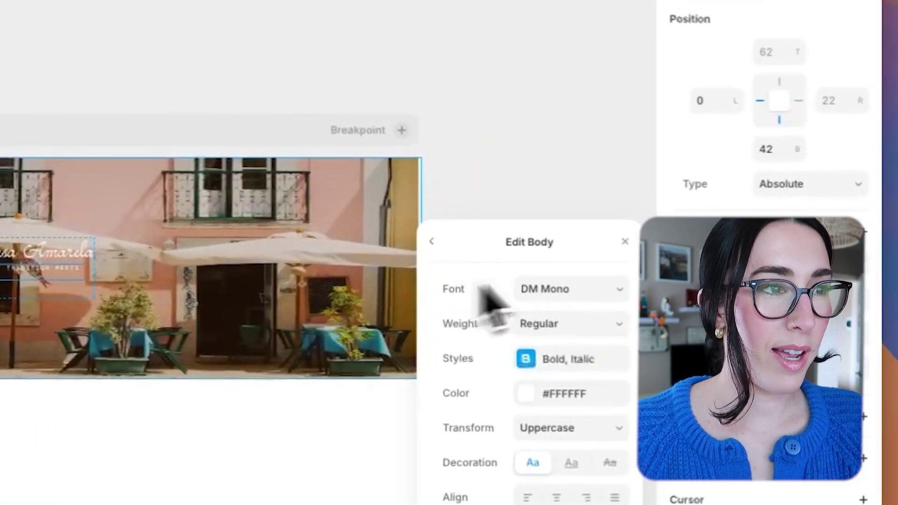
click(625, 241)
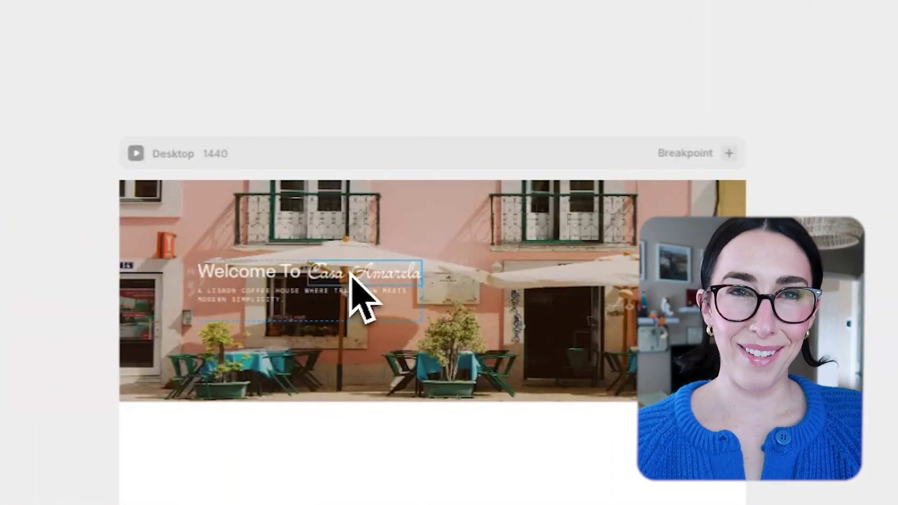
- Nudge the script "Casa Amarela" text slightly to line up beside "Welcome To" in the hero
click(368, 273)
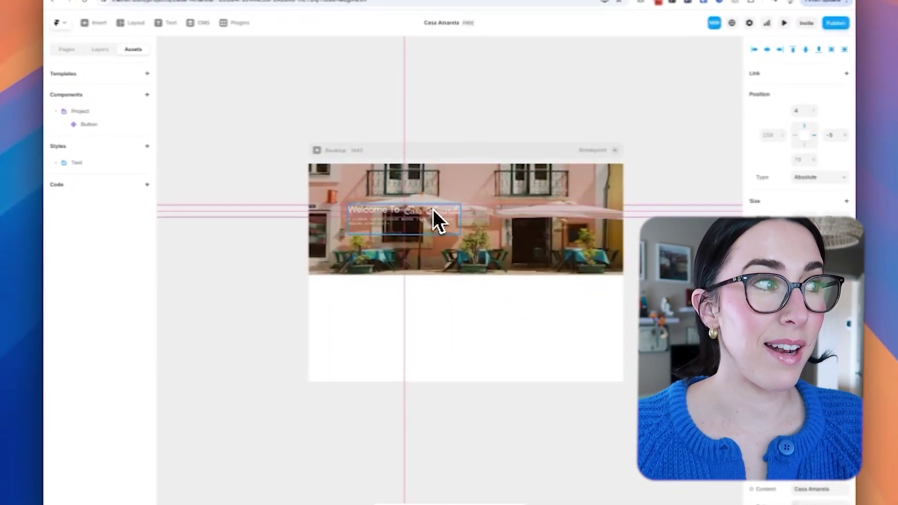
drag(432, 207, 433, 208)
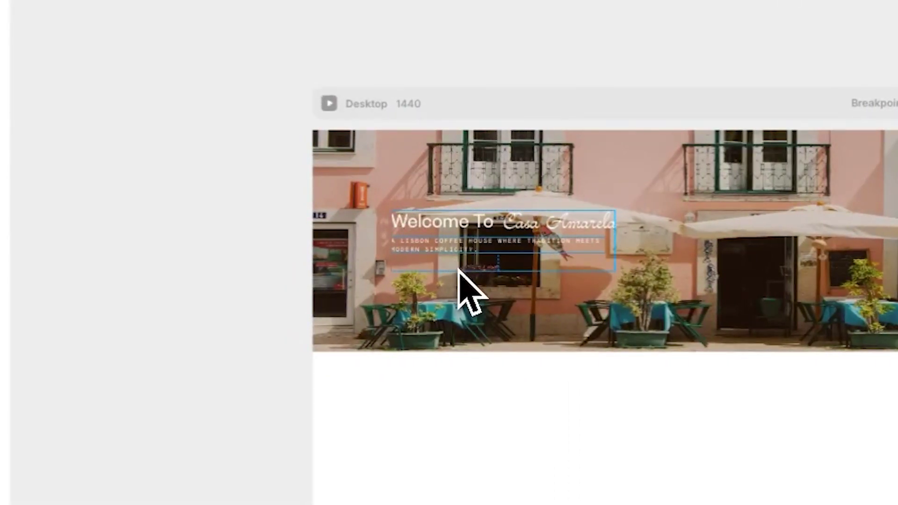
drag(478, 271, 472, 255)
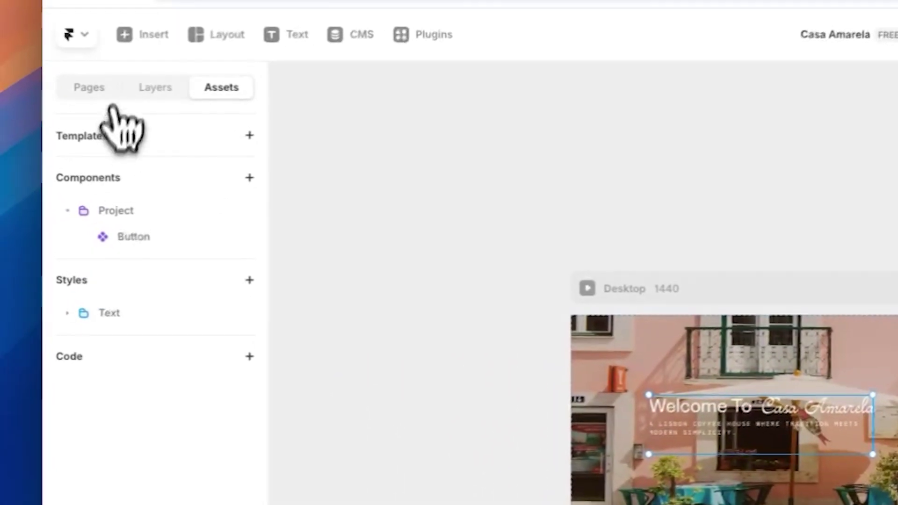
- Check the "Casa Amarela", "A Lisbon coffee house" and "Welcome To" text layers inside the hero's Parent Container
click(157, 89)
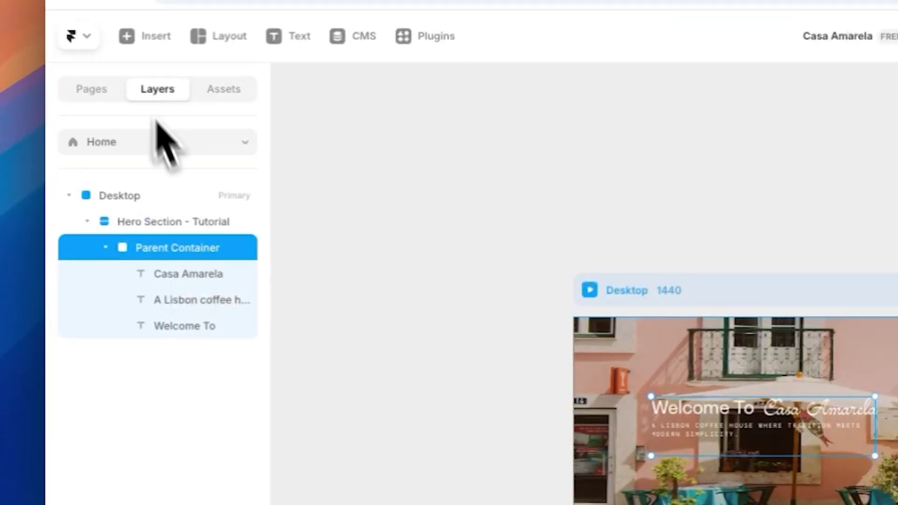
click(184, 276)
click(189, 300)
click(196, 326)
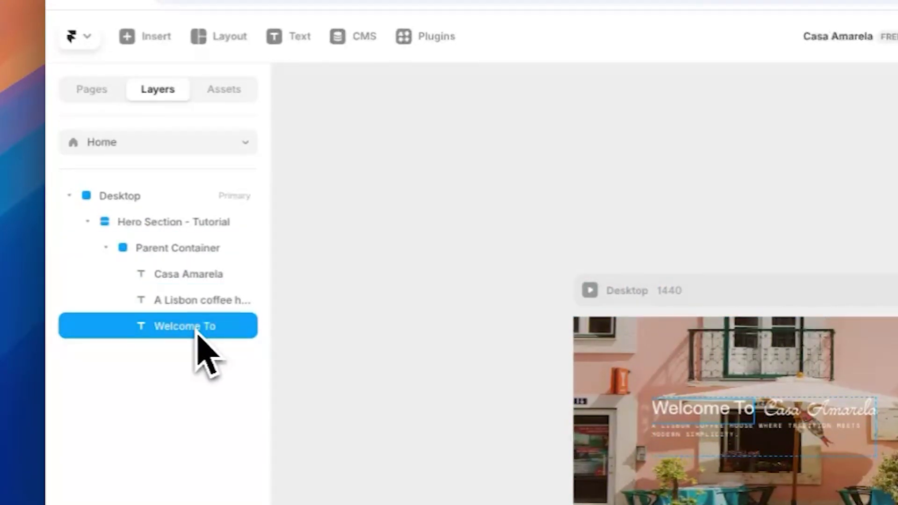
click(564, 418)
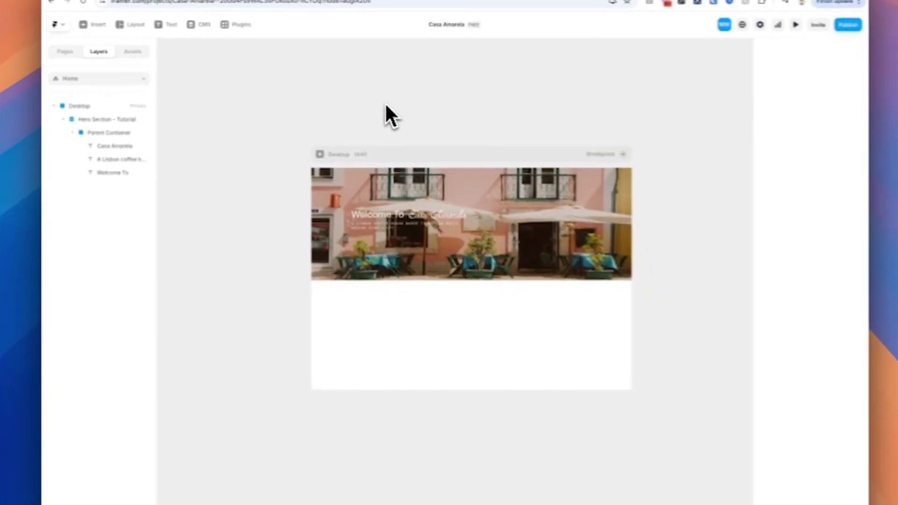
- Search for the Button component, insert it and place it in the hero section beneath the subheading
key(super+k)
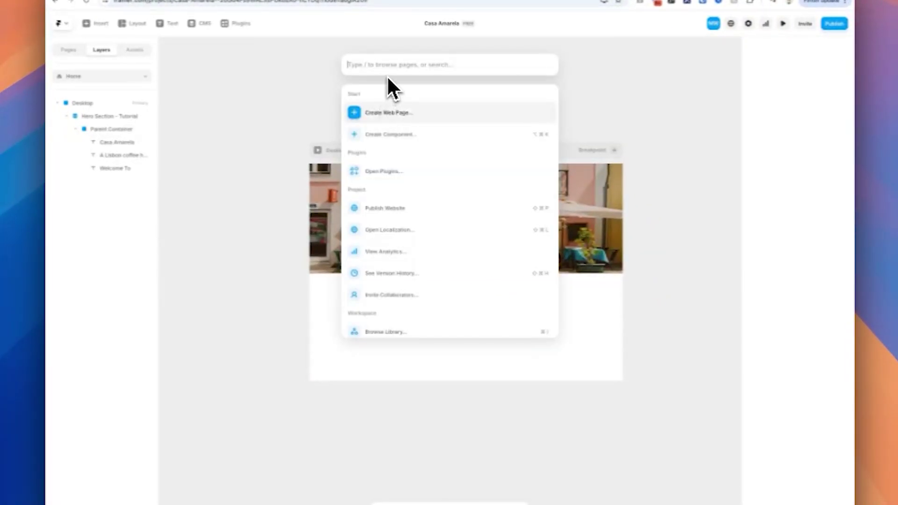
text(button)
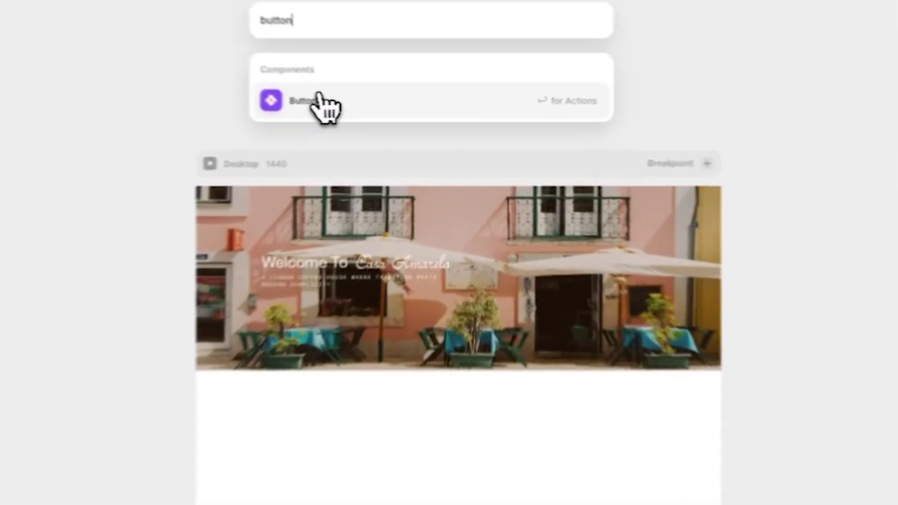
click(376, 112)
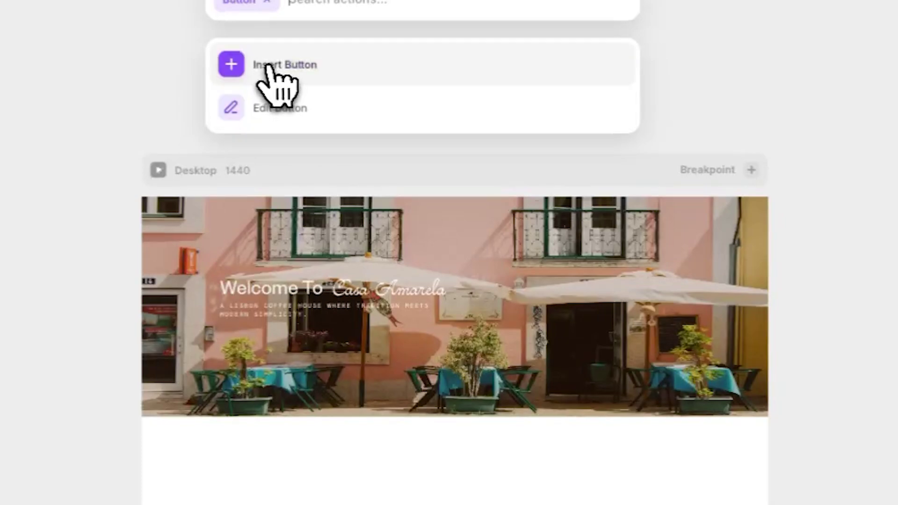
click(267, 66)
drag(456, 437, 344, 401)
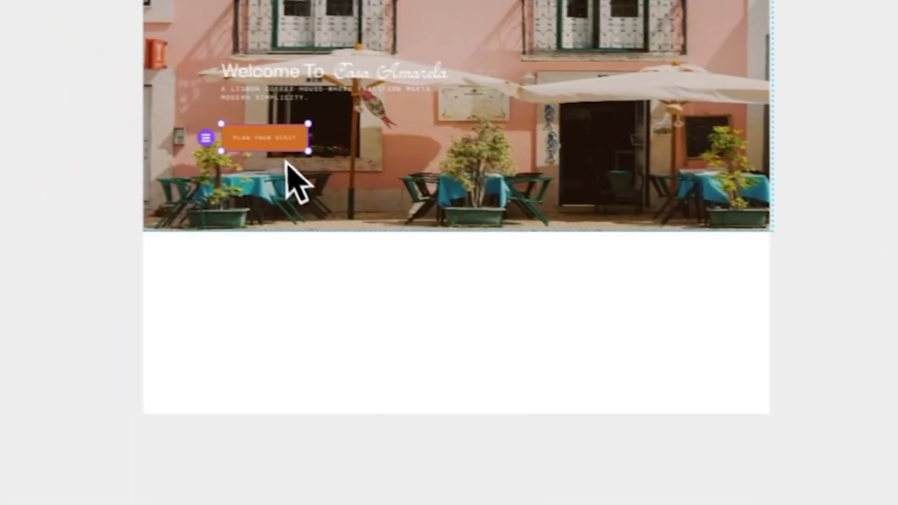
- Try shifting the button within the hero section, and review the section's stack layout settings
drag(109, 258, 134, 261)
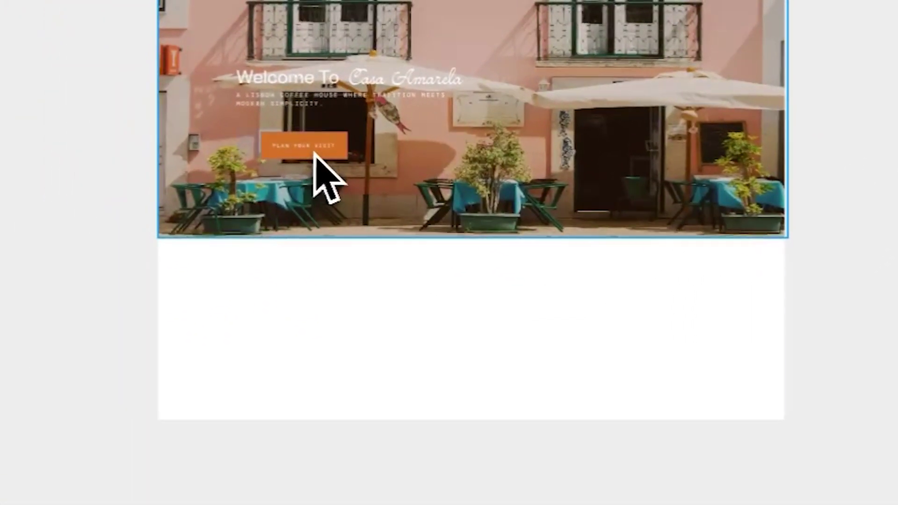
click(829, 290)
click(809, 296)
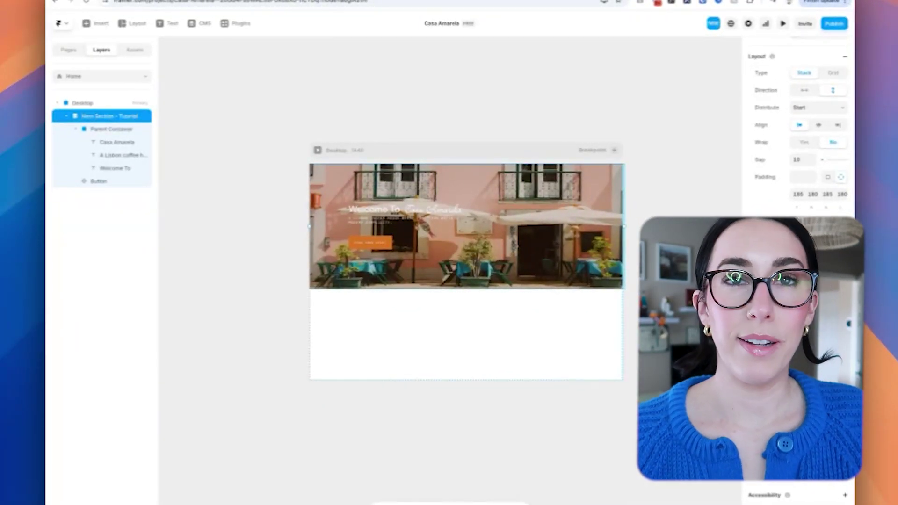
key(Escape)
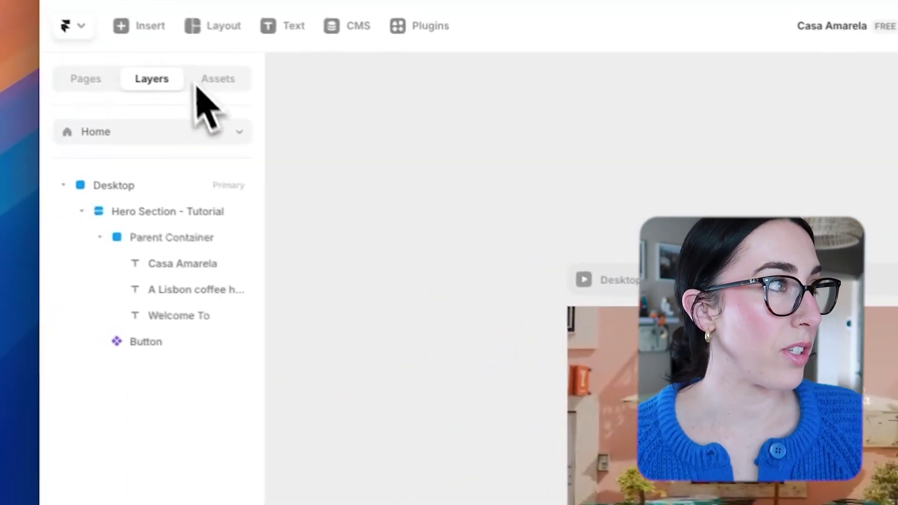
- Create a color style named Orange, #D67322, sampled from the hero's "Plan Your Visit" button
click(206, 79)
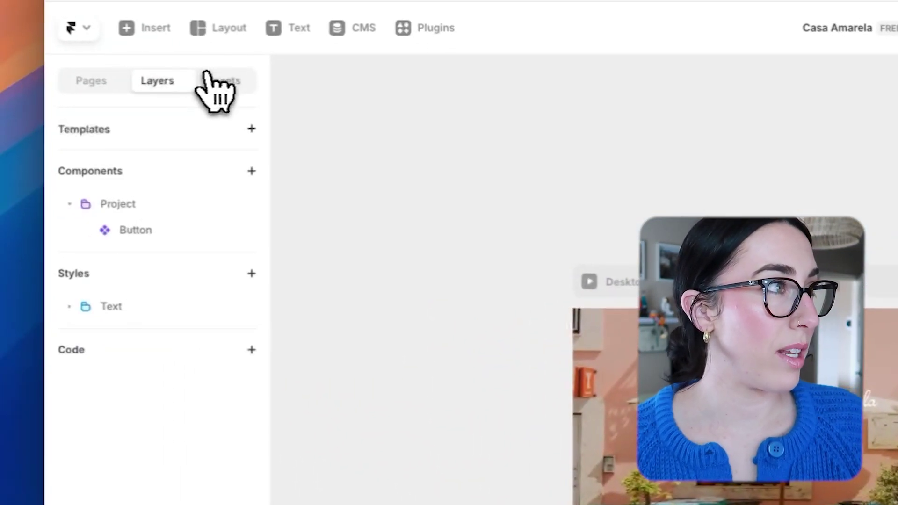
click(252, 274)
mouse_move(305, 406)
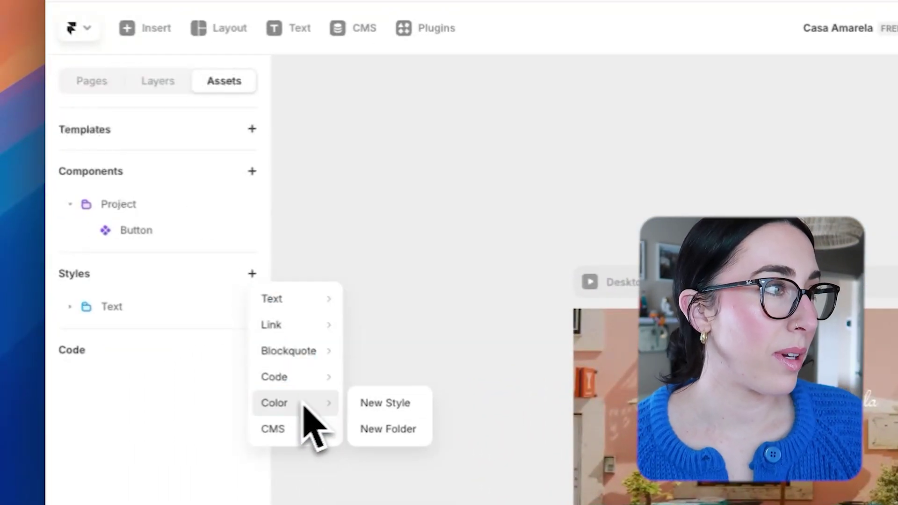
click(388, 404)
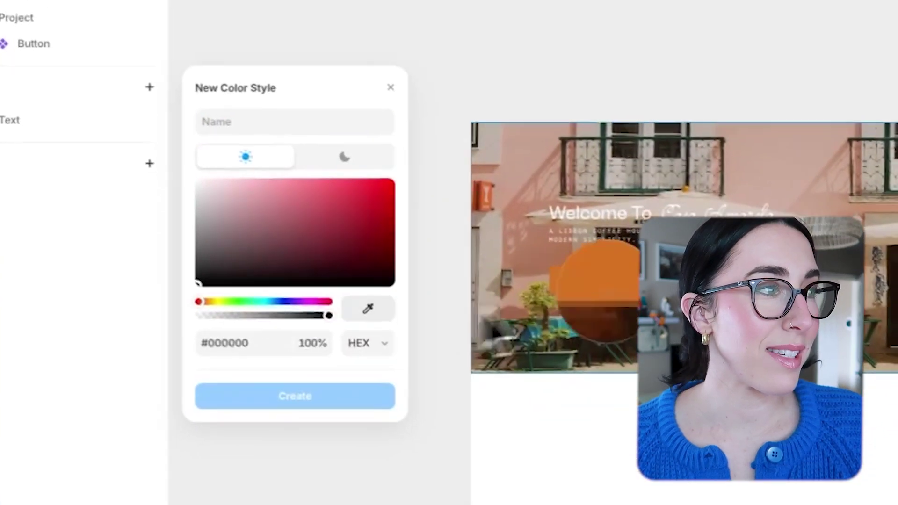
click(617, 288)
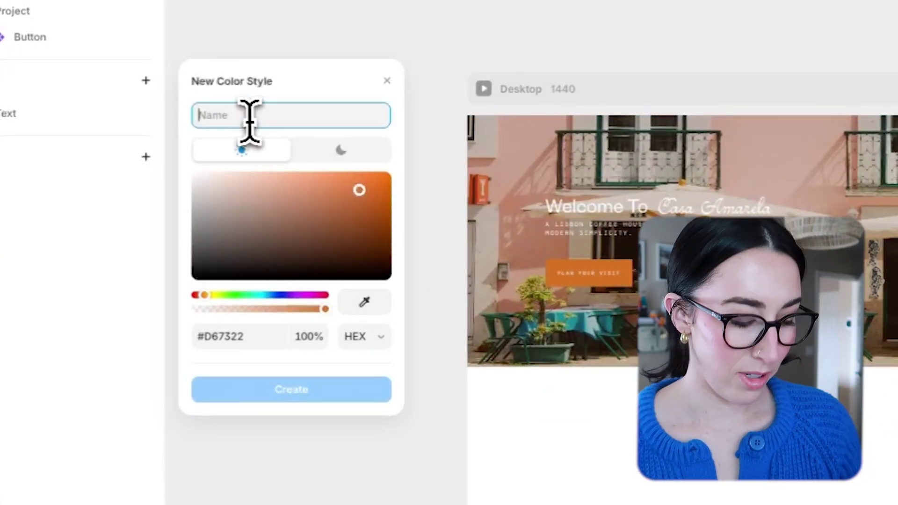
text(Orange)
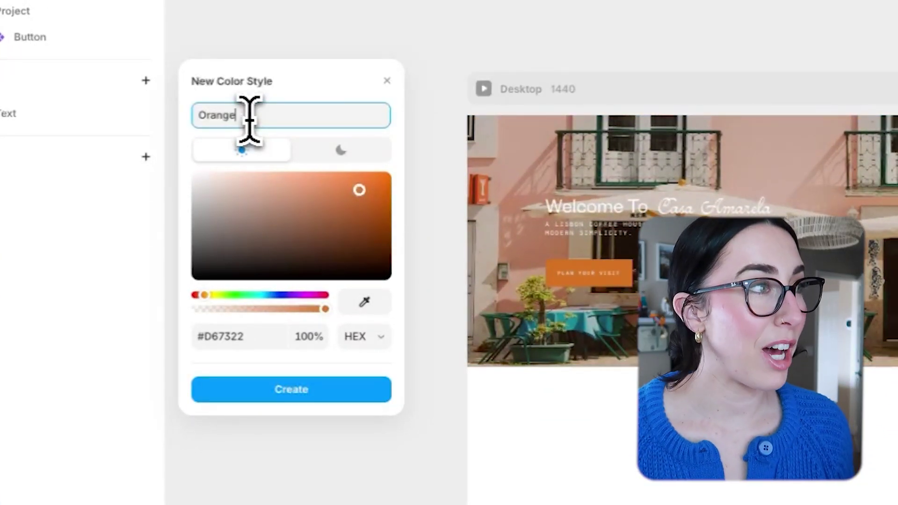
click(280, 389)
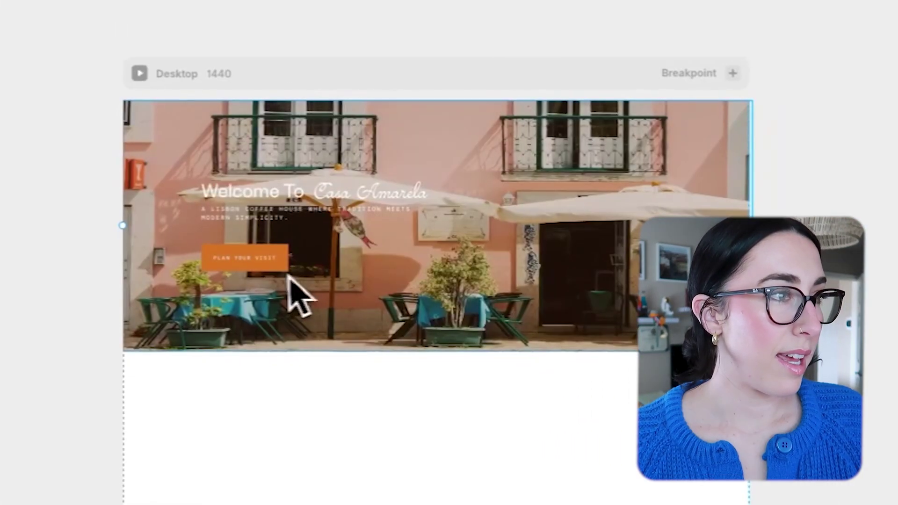
- Add a second color style named Green, based on the green version of the hero button
click(610, 280)
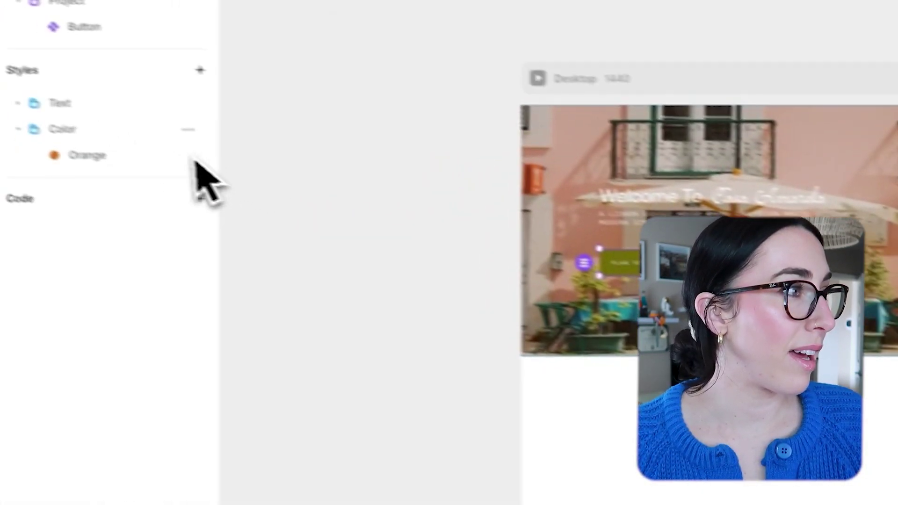
click(188, 130)
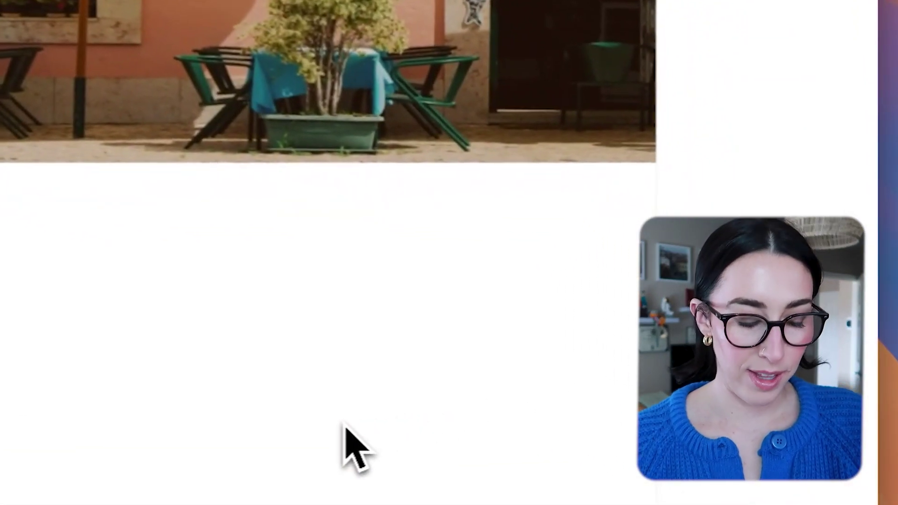
- Draw a rows stack across the Desktop page over the hero and stretch its frame down to the hero's bottom edge
key(super+minus)
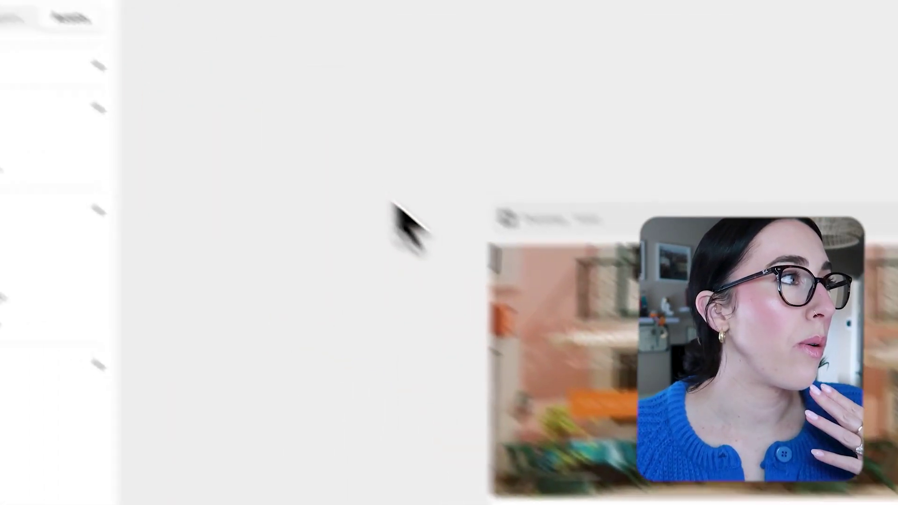
click(206, 77)
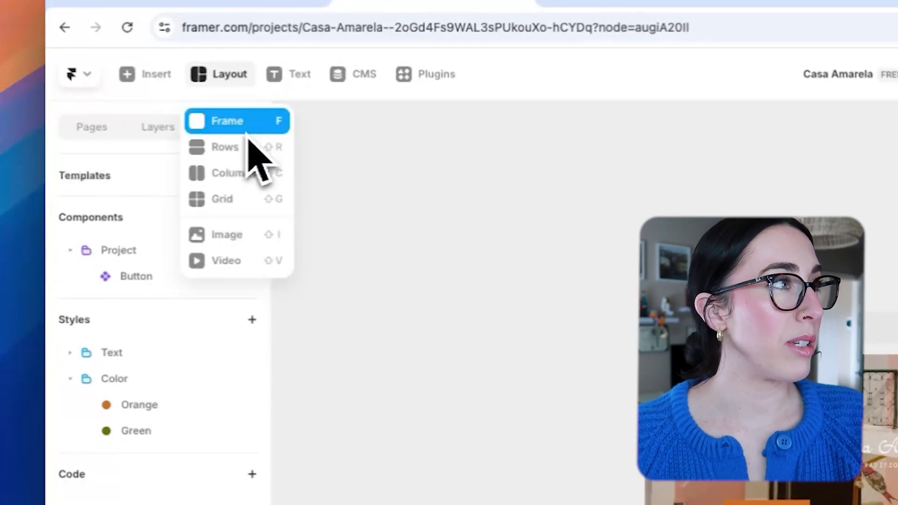
click(236, 149)
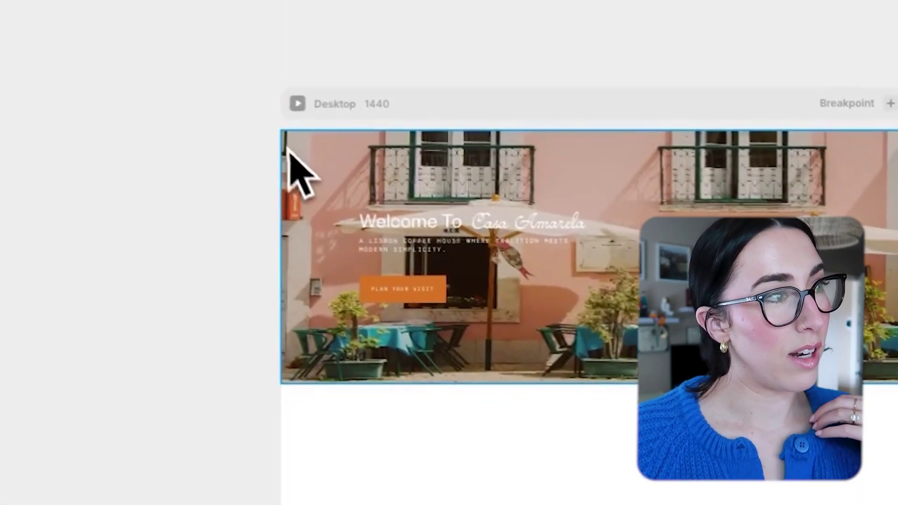
mouse_move(287, 149)
mouse_down()
mouse_move(526, 318)
mouse_move(702, 477)
mouse_move(550, 379)
mouse_up()
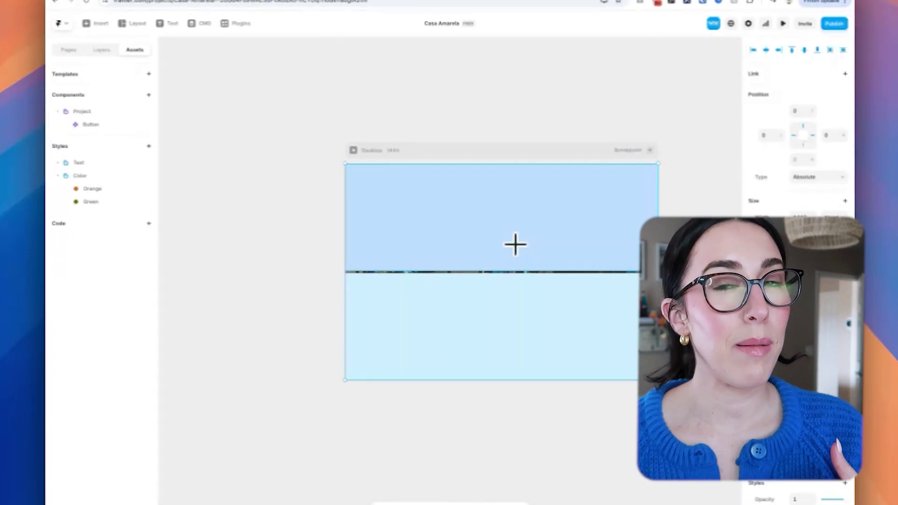
scroll(555, 288, down, 1)
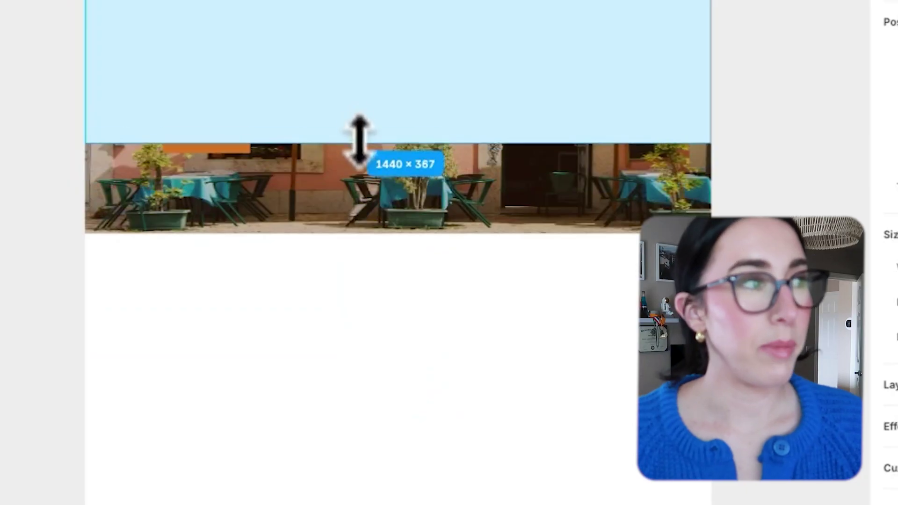
drag(361, 140, 361, 234)
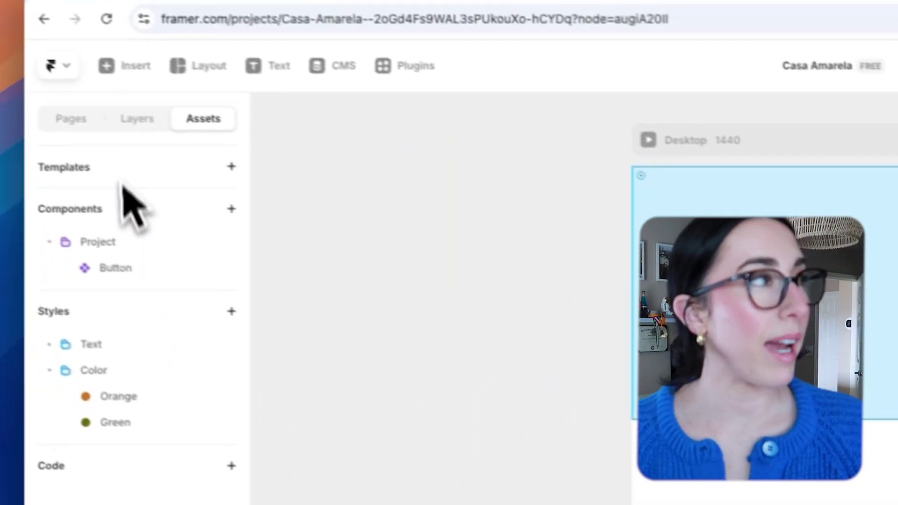
- Nest the "Hero Section - Tutorial" layer inside the new stack's Frame, flush with the frame's edges
click(134, 118)
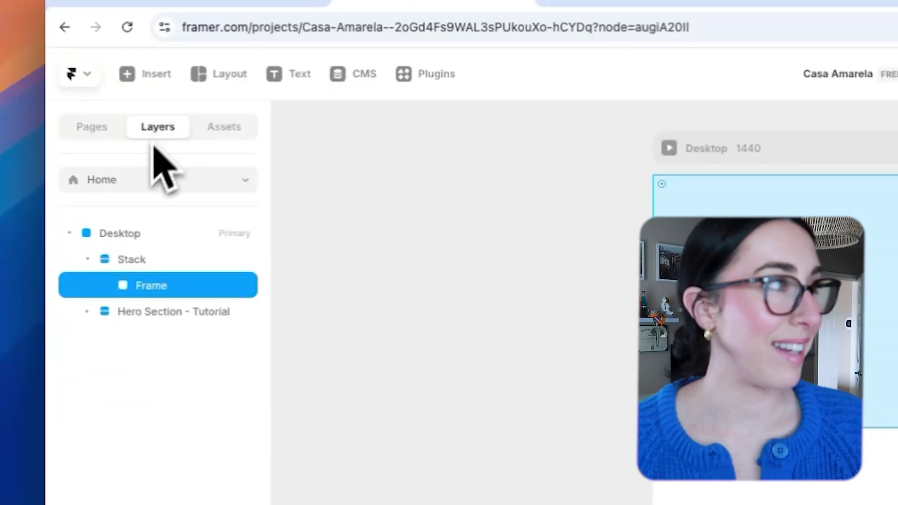
drag(117, 311, 170, 283)
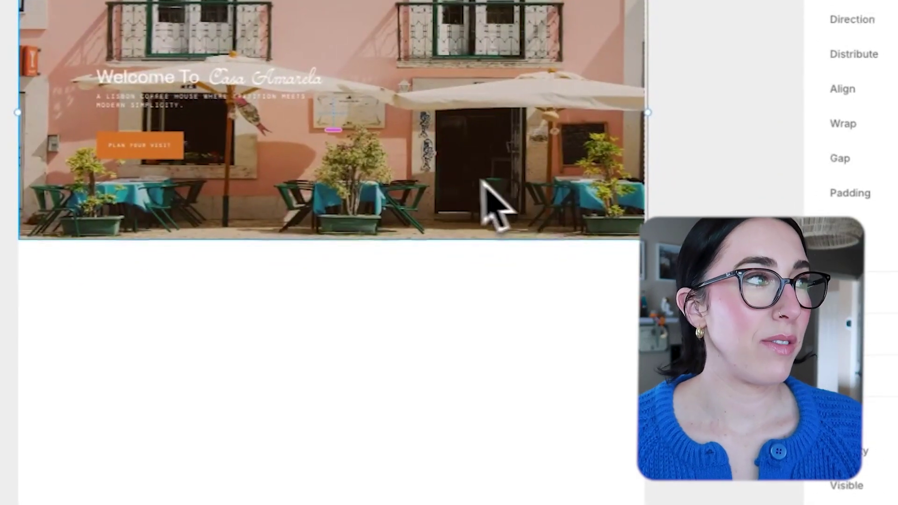
drag(430, 170, 429, 185)
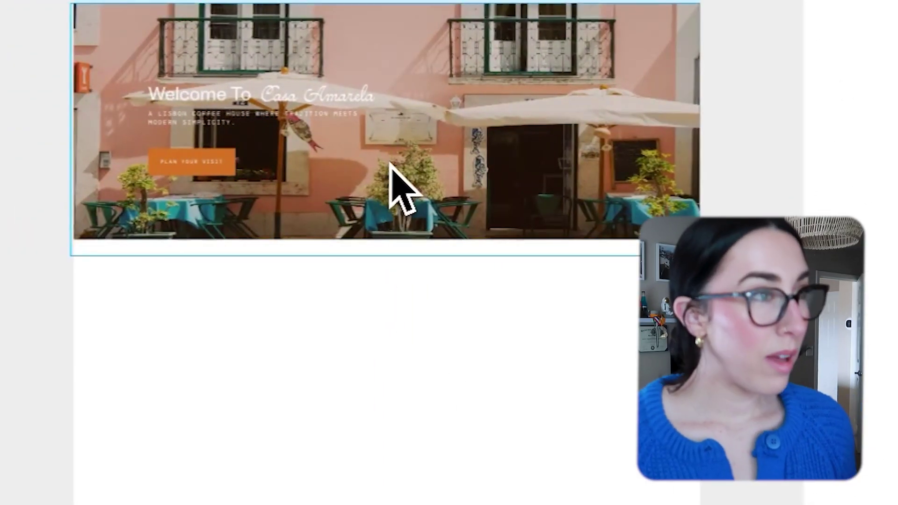
key(super+z)
click(406, 298)
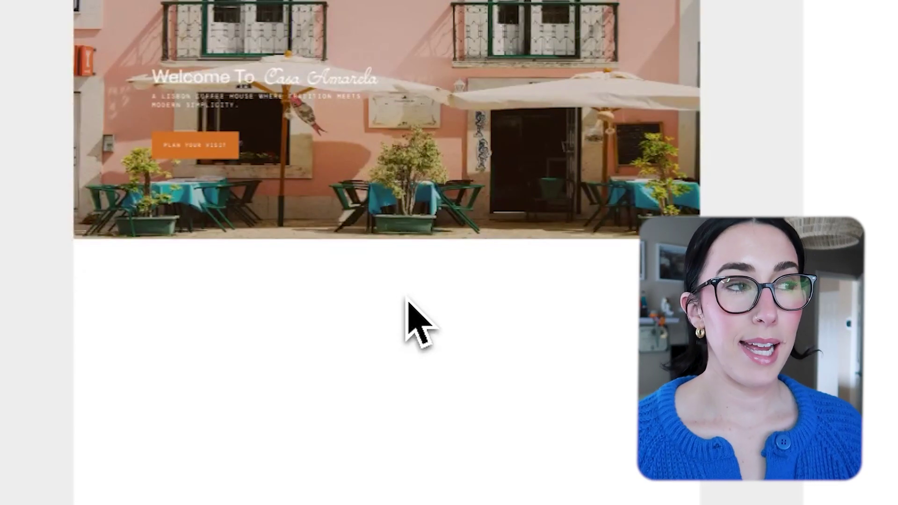
- Browse the ready-made sections and try inserting the "Add Sections or Complete Pages" section beneath the hero
scroll(421, 289, up, 3)
scroll(421, 288, left, 3)
scroll(421, 289, down, 1)
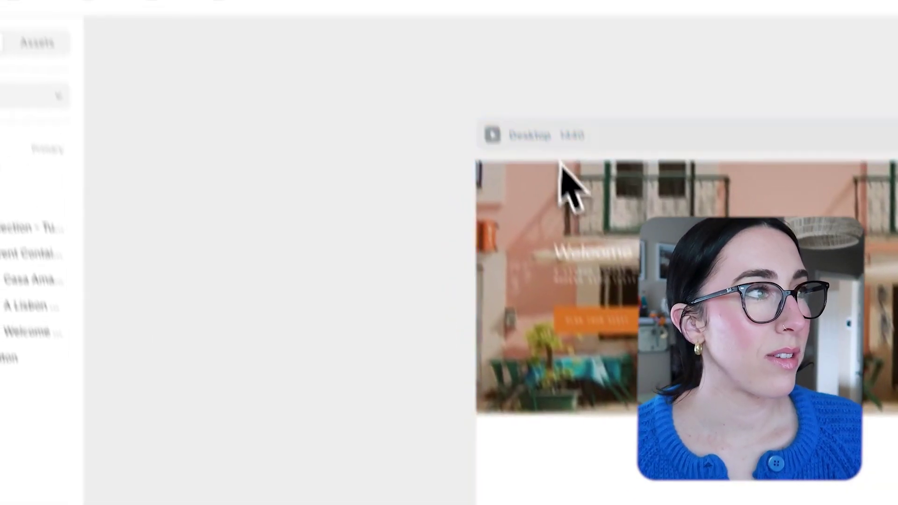
click(222, 72)
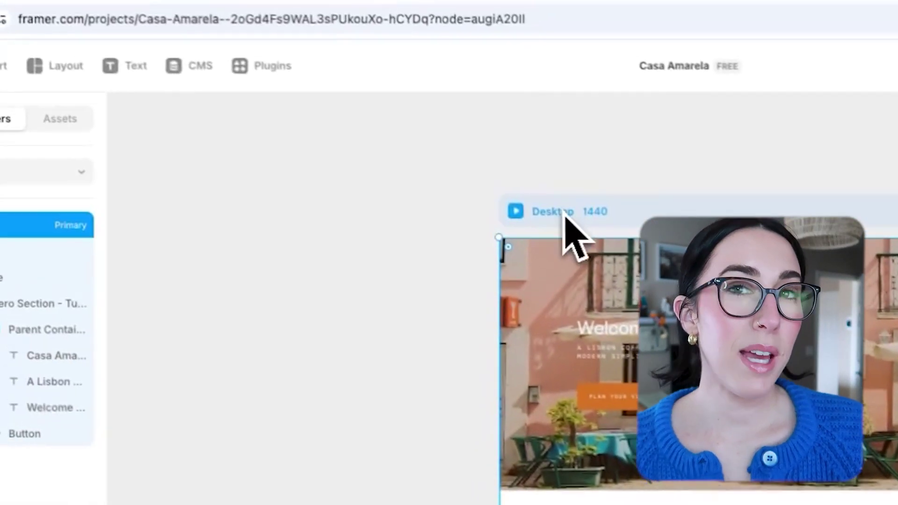
click(4, 74)
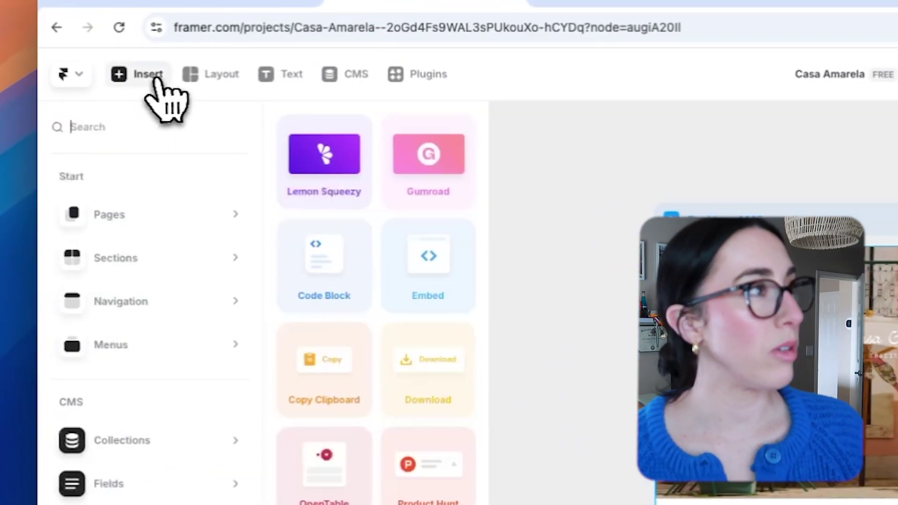
mouse_move(5, 260)
scroll(427, 417, down, 10)
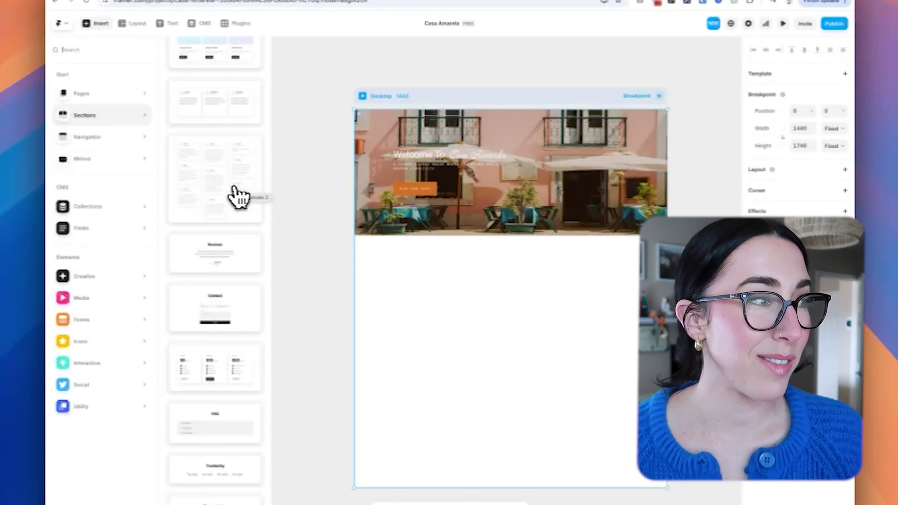
scroll(239, 196, up, 10)
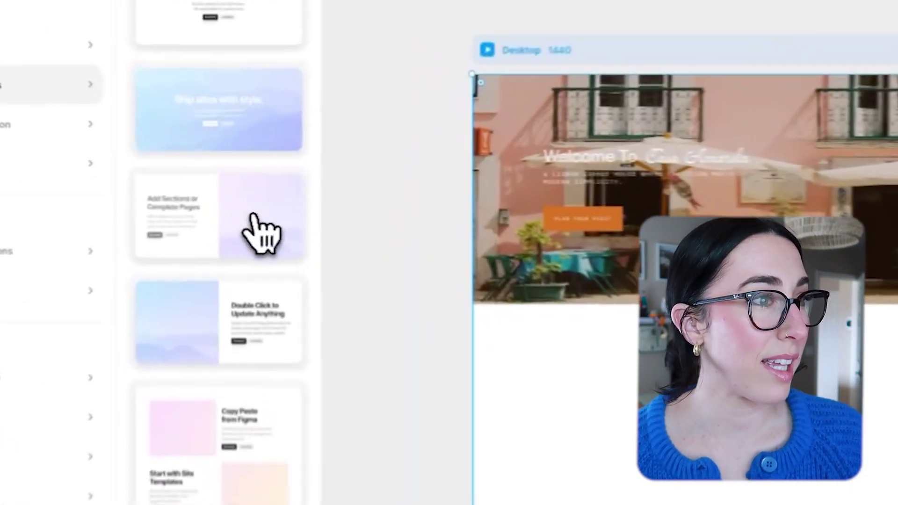
drag(233, 187, 470, 331)
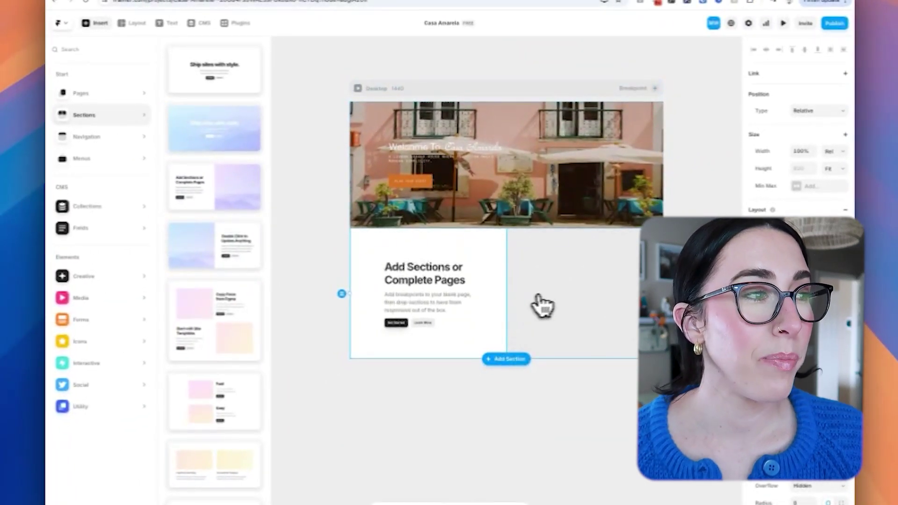
click(510, 332)
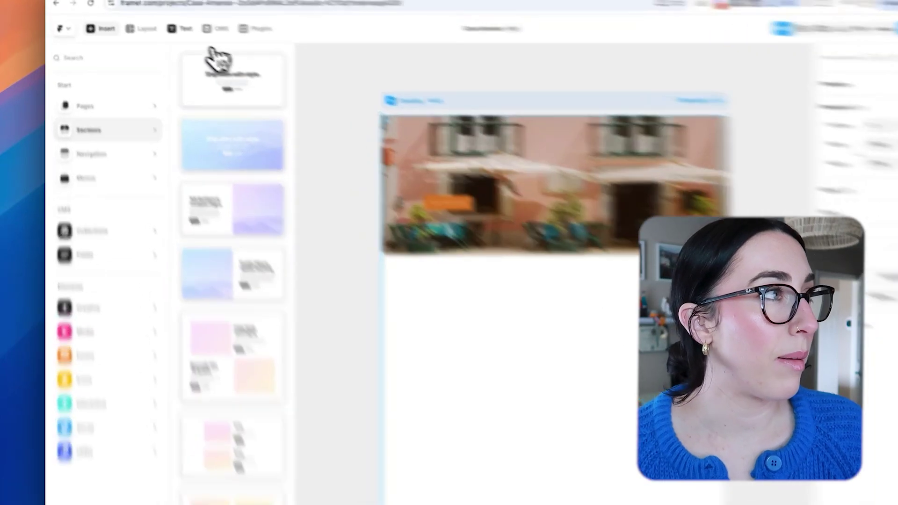
- Draw a new rows stack directly beneath the hero, spanning the full width of the Desktop page
click(138, 23)
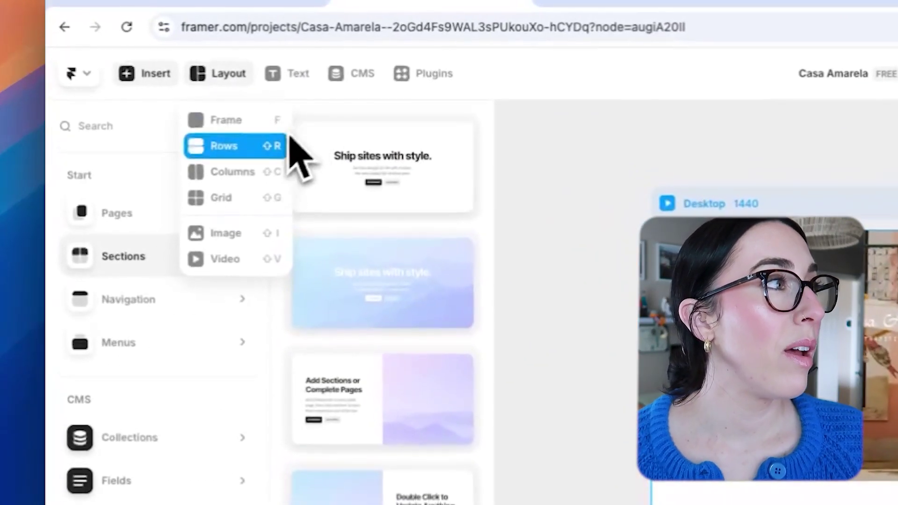
click(161, 58)
drag(652, 486, 653, 485)
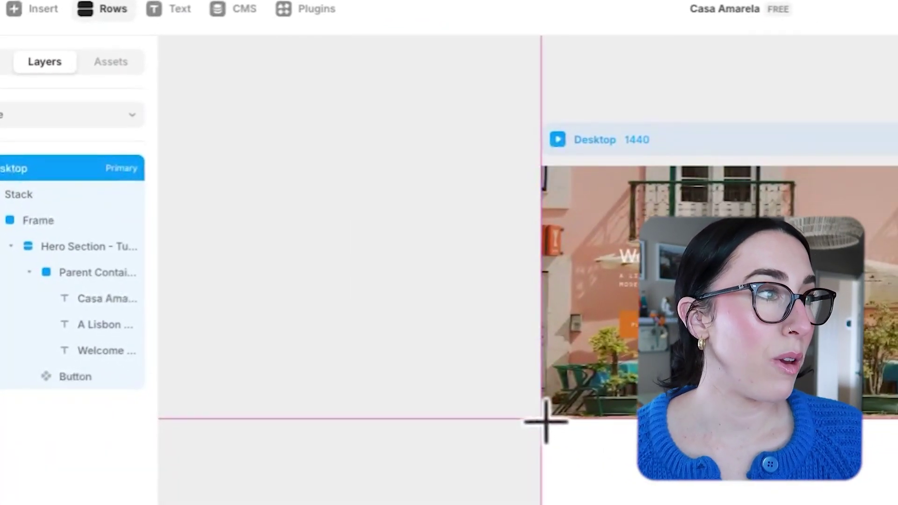
key(Escape)
mouse_move(542, 422)
mouse_down()
mouse_move(767, 401)
mouse_move(597, 349)
mouse_move(564, 331)
mouse_move(557, 311)
mouse_move(559, 439)
mouse_up()
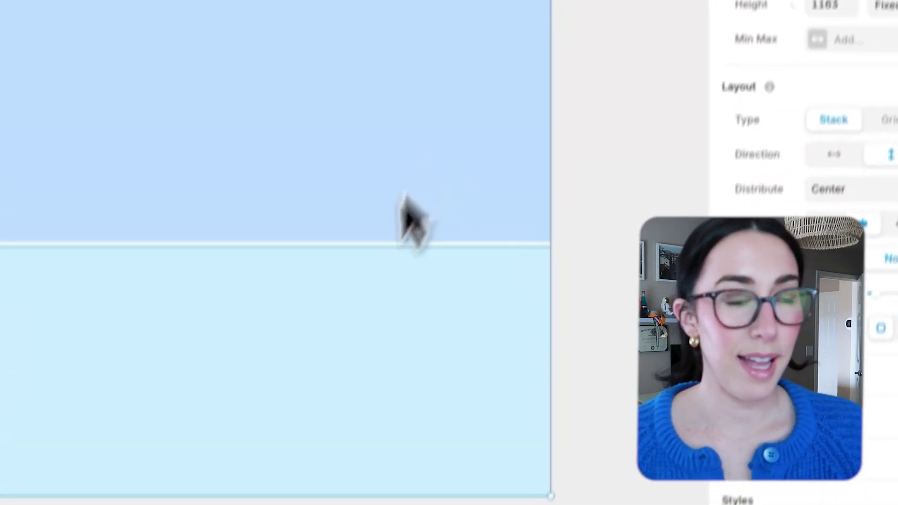
- Switch to the Figma design and export the pastry photo from the green "A Slice of Lisbon" section as a 2x PNG
click(530, 154)
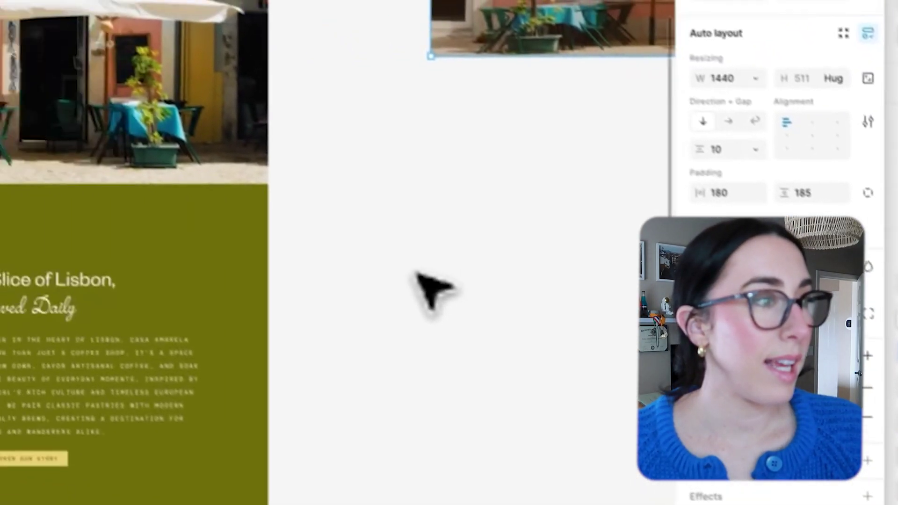
scroll(416, 273, left, 5)
scroll(415, 273, down, 3)
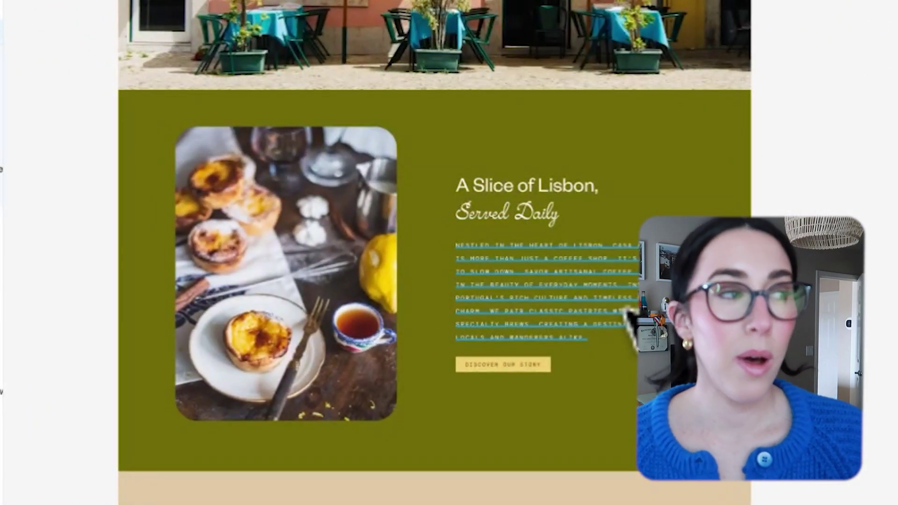
click(331, 248)
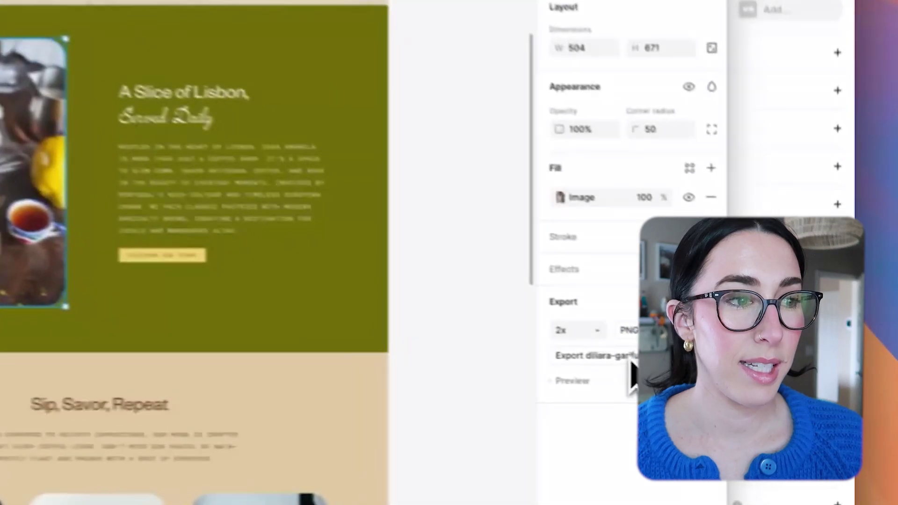
click(731, 396)
click(538, 373)
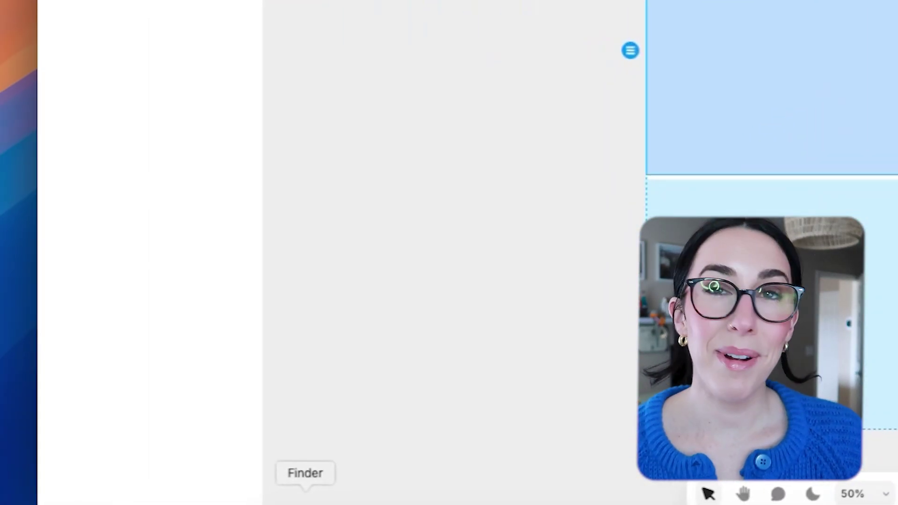
- Add the exported pastry photo from the Design Files folder in Finder to the new section beneath the hero
click(306, 503)
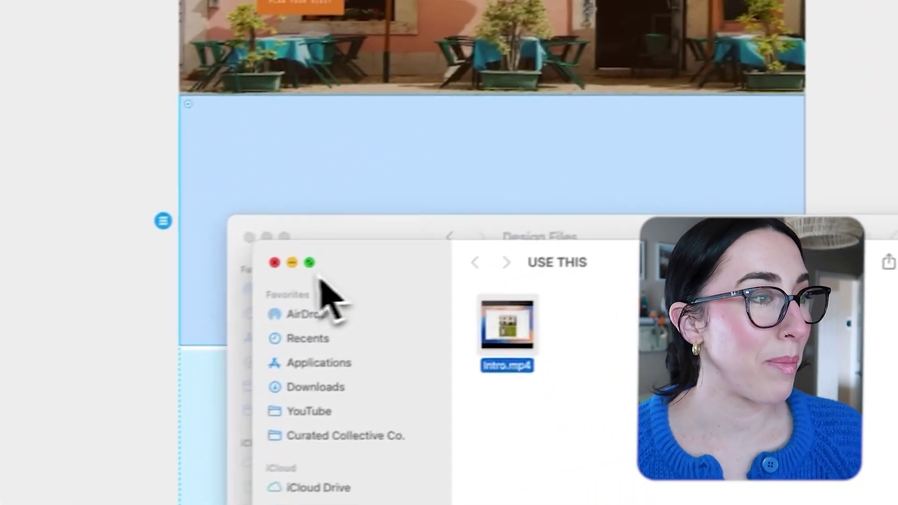
click(274, 262)
drag(360, 257, 662, 206)
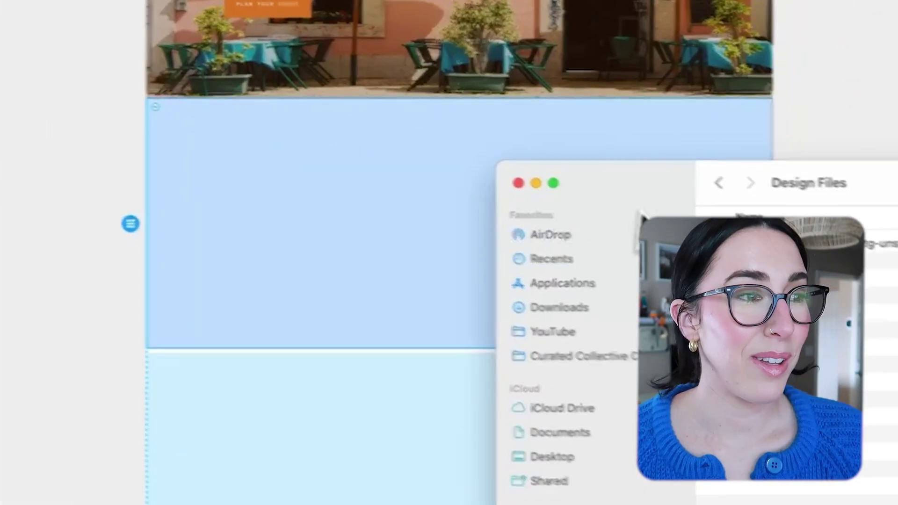
drag(804, 237, 387, 209)
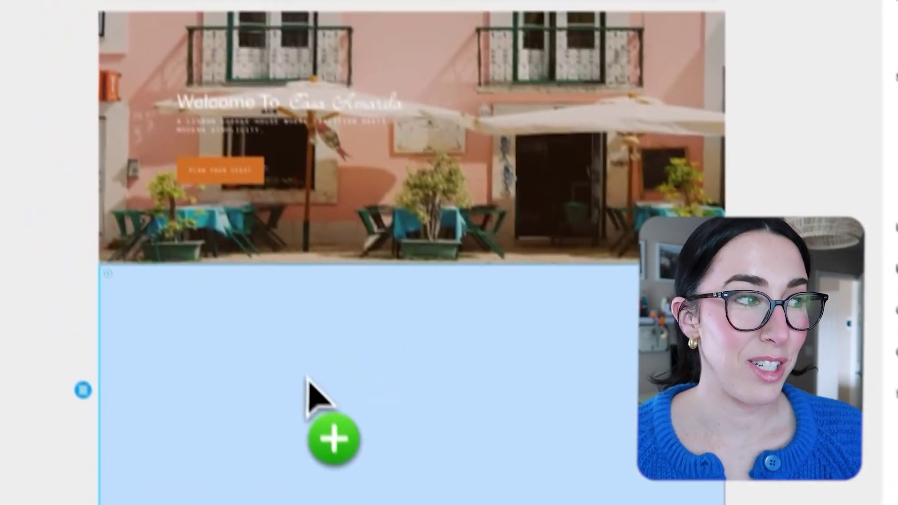
drag(308, 380, 308, 380)
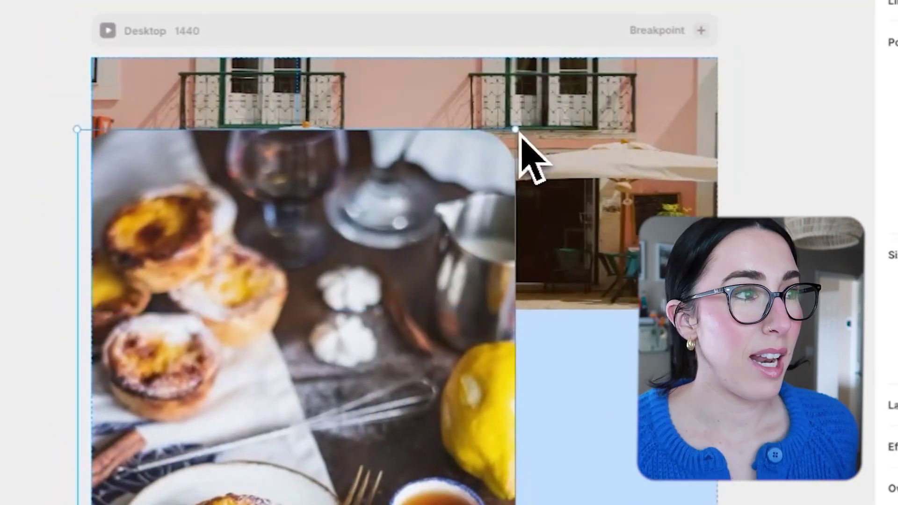
- Shrink the pastry photo to fit the section's height and position it near the section's left side, vertically centred
drag(533, 121, 231, 504)
drag(241, 440, 342, 200)
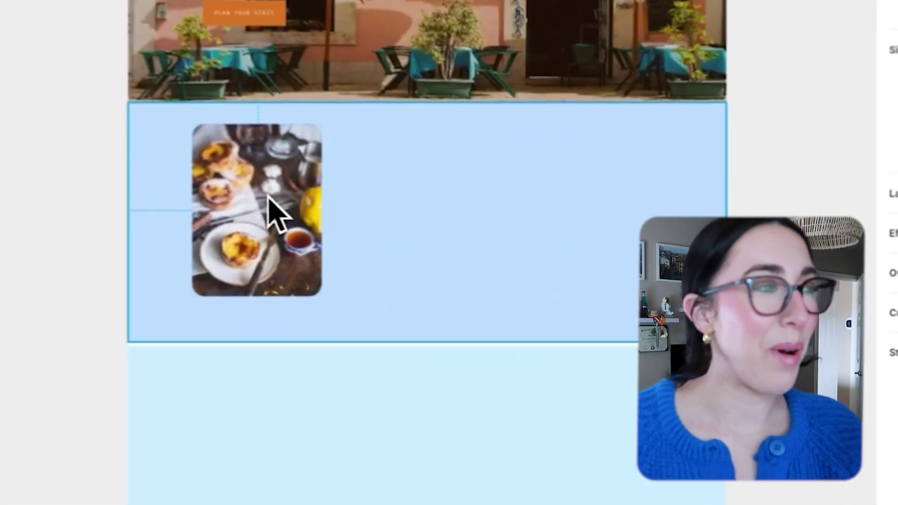
mouse_move(304, 293)
mouse_down()
mouse_move(346, 321)
mouse_move(333, 323)
mouse_move(345, 296)
mouse_move(305, 296)
mouse_up()
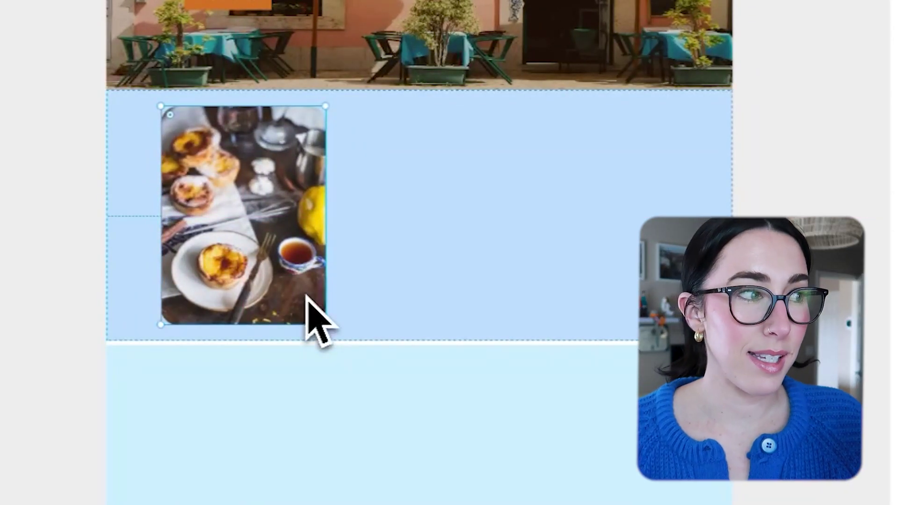
- Fill the section frame behind the pastry photo with the Green color style
click(612, 306)
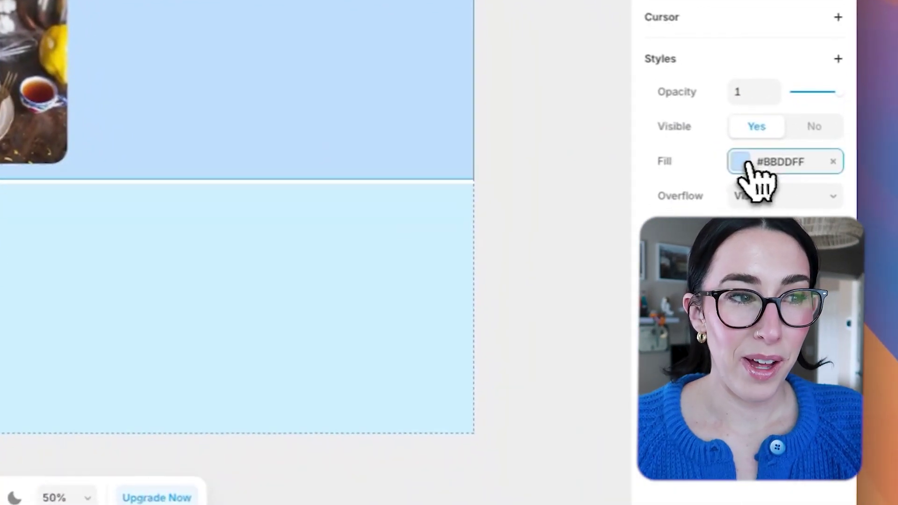
click(739, 160)
click(456, 456)
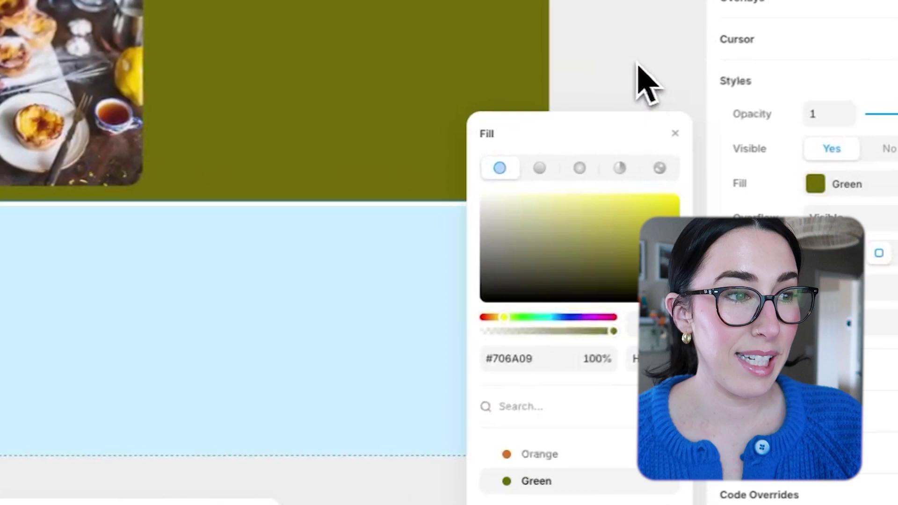
click(560, 39)
click(118, 156)
drag(244, 138, 251, 138)
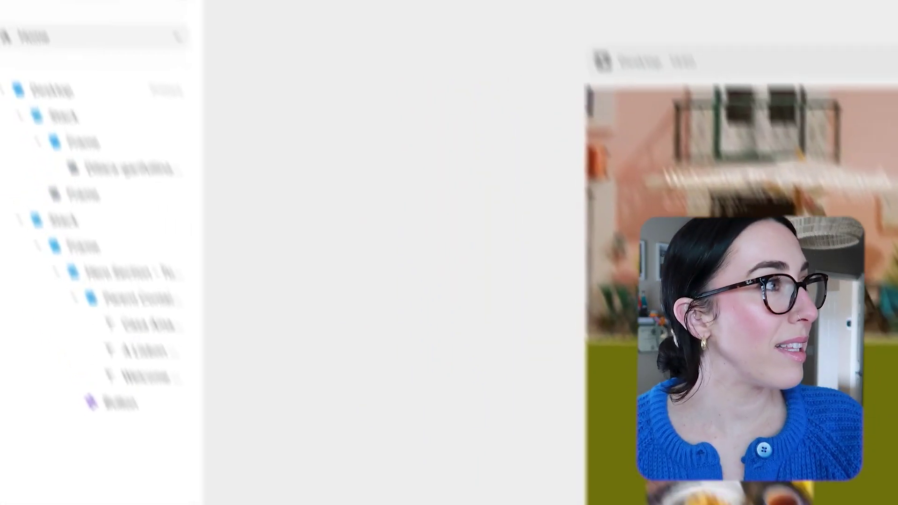
click(138, 61)
click(137, 67)
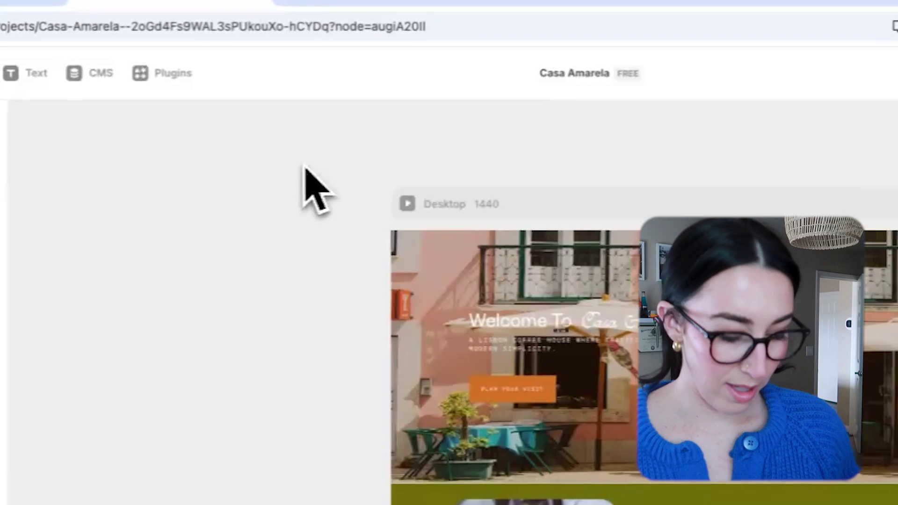
key(super+k)
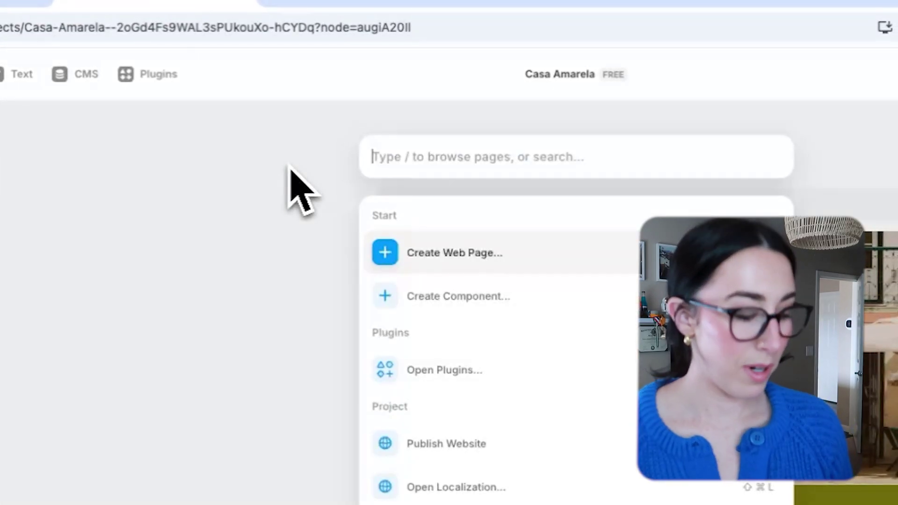
text(text)
click(409, 252)
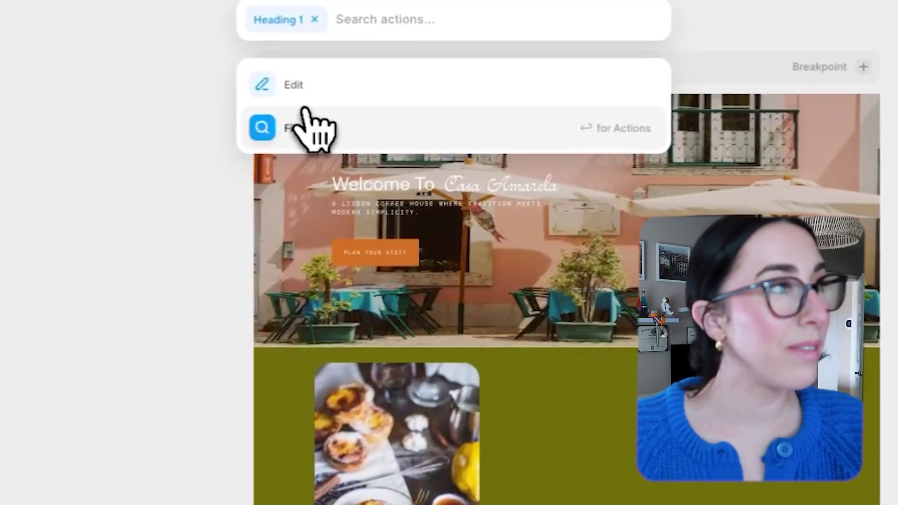
click(306, 127)
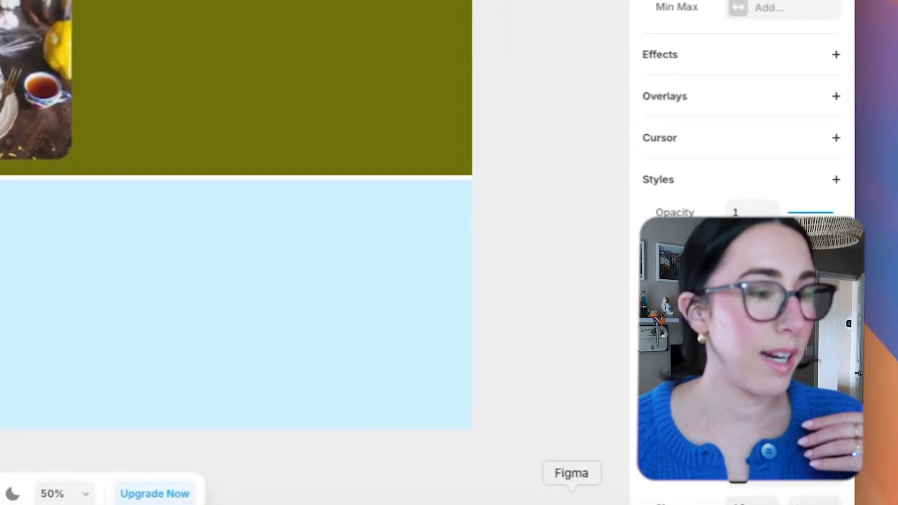
- Copy the heading text "A Slice of Lisbon," from the Figma design and paste it as new text beside the photo in Framer
click(571, 504)
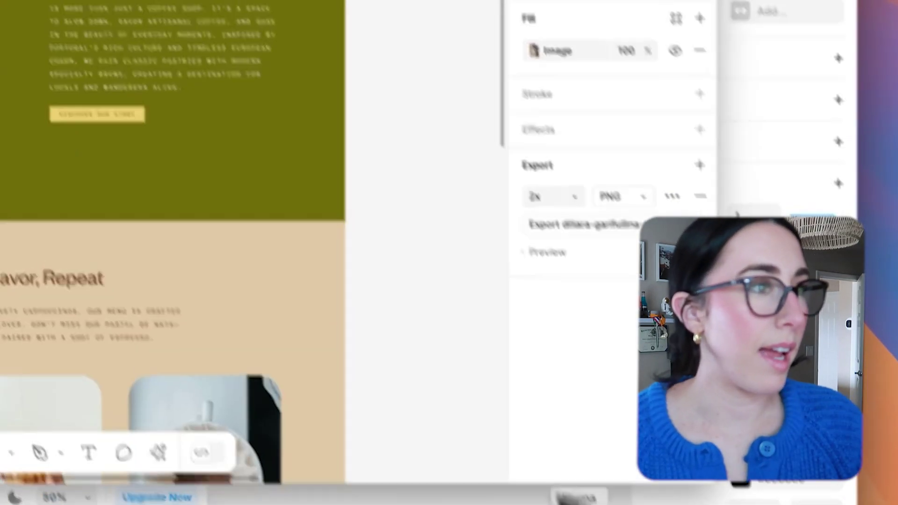
click(293, 327)
double_click(297, 334)
key(super+c)
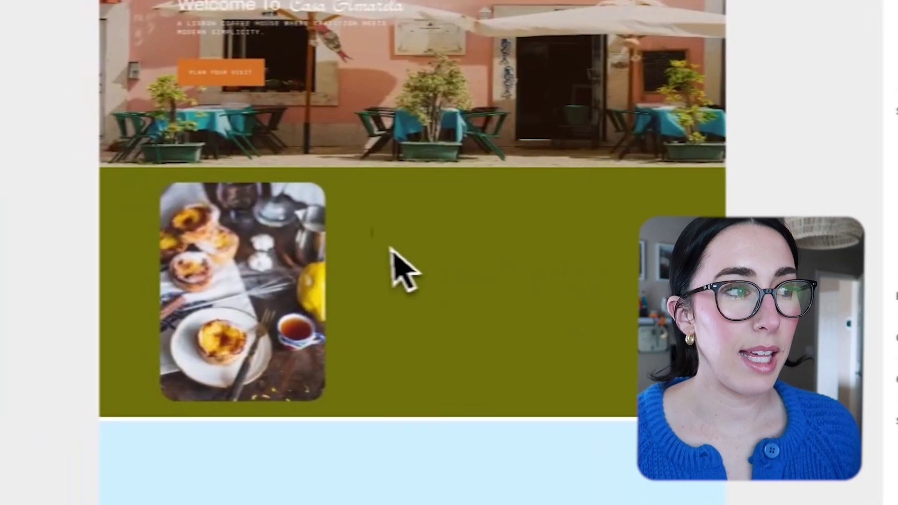
click(222, 237)
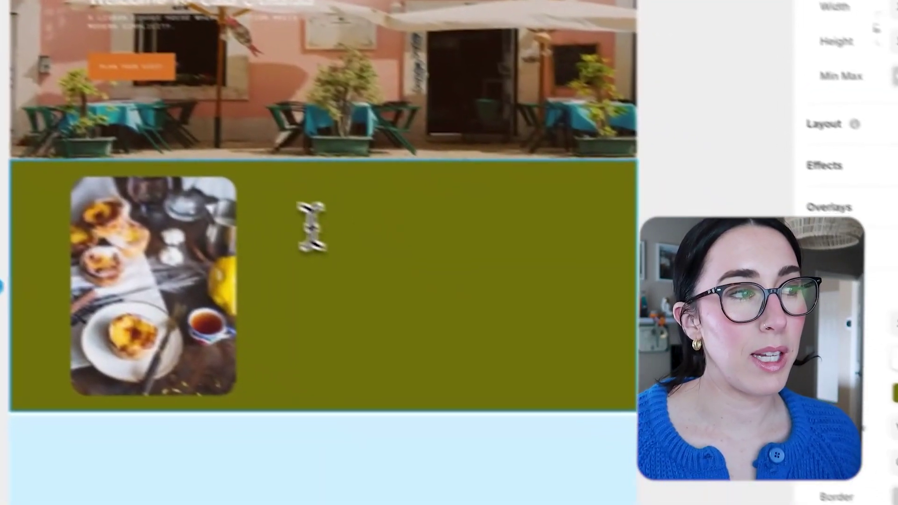
click(601, 376)
key(super+v)
- Create a new color style named White with #FFFFFF for the "A Slice of Lisbon," text
key(super+a)
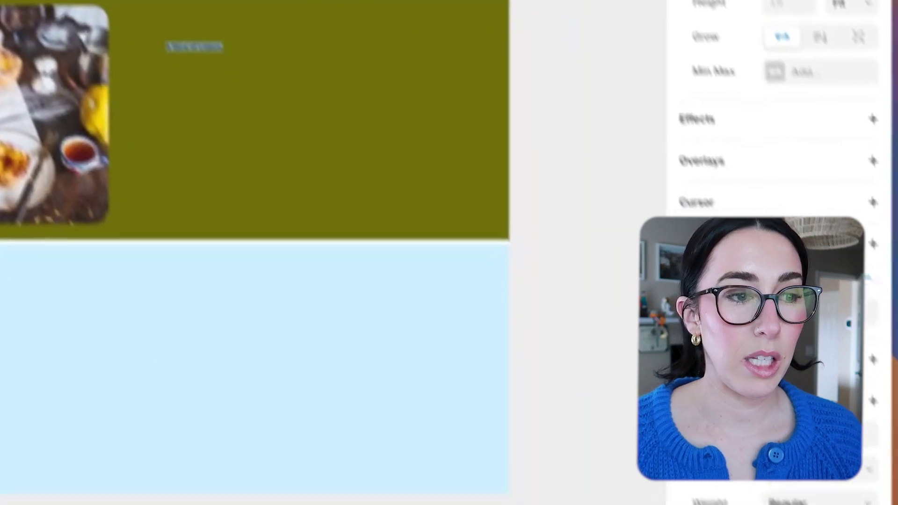
click(751, 488)
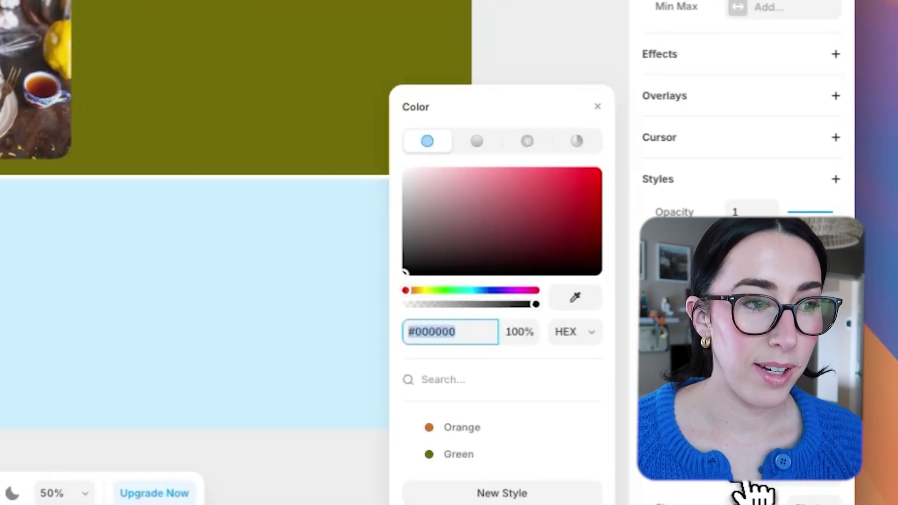
click(526, 496)
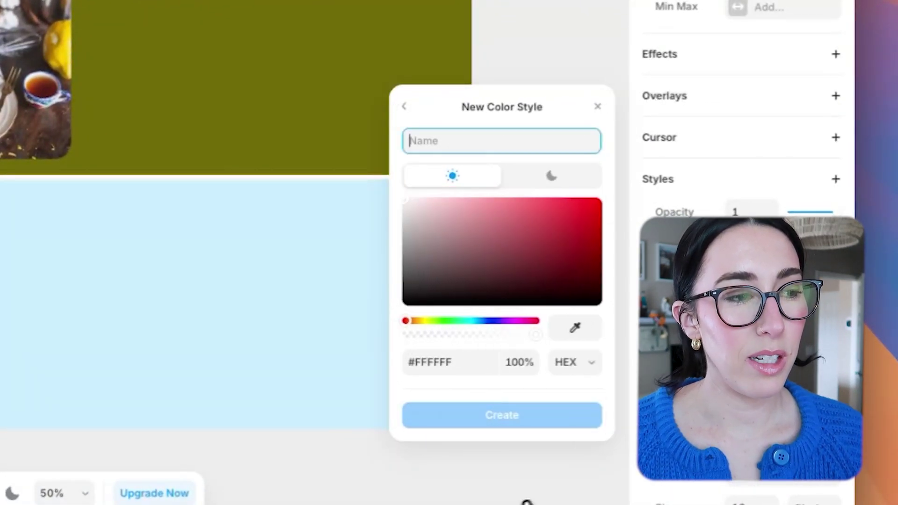
text(Whi)
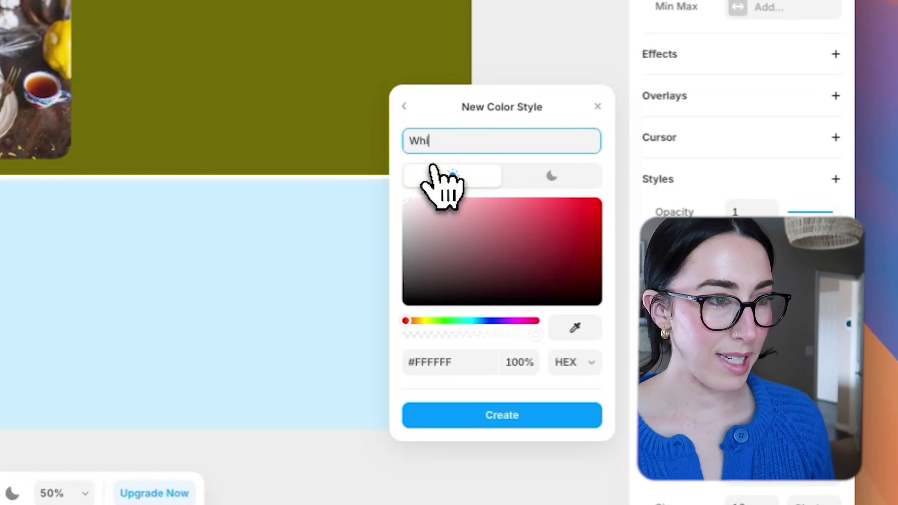
text(te)
key(Return)
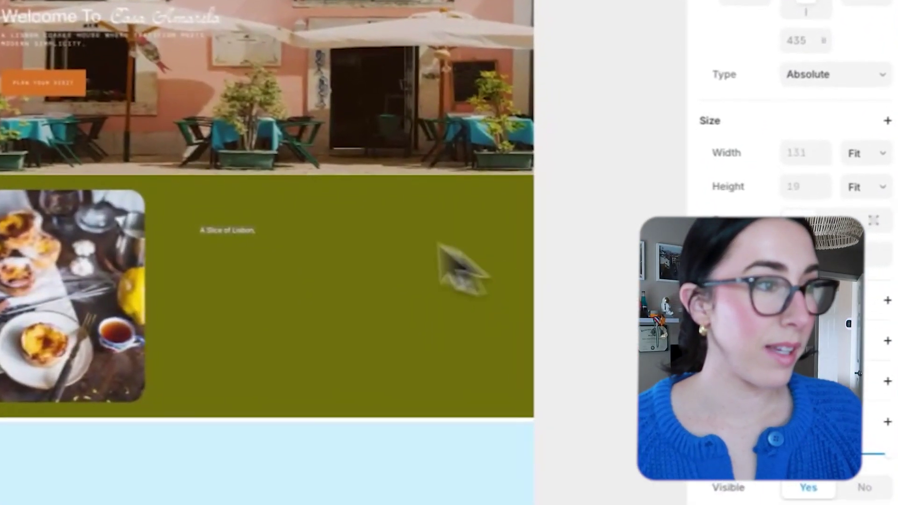
- Apply the Heading 1 text style to "A Slice of Lisbon," and position it to the right of the photo's upper part
click(517, 257)
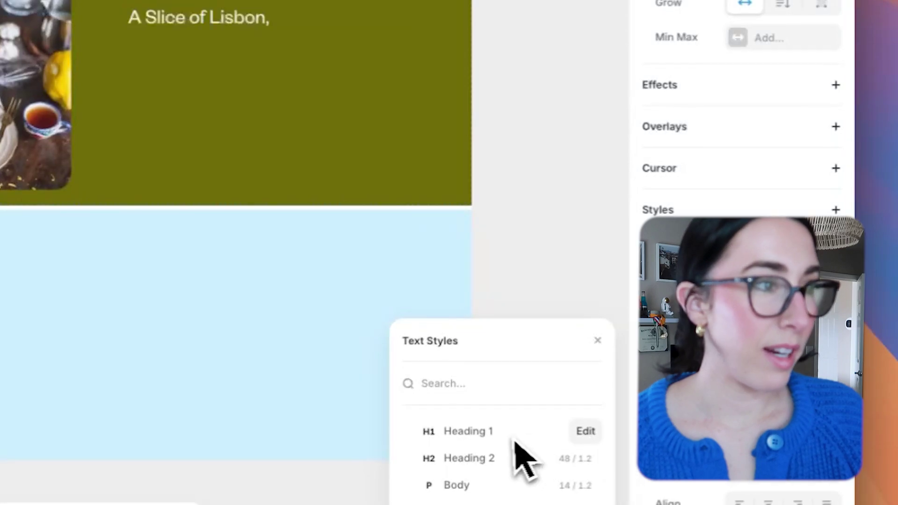
click(539, 183)
click(166, 27)
drag(166, 27, 239, 47)
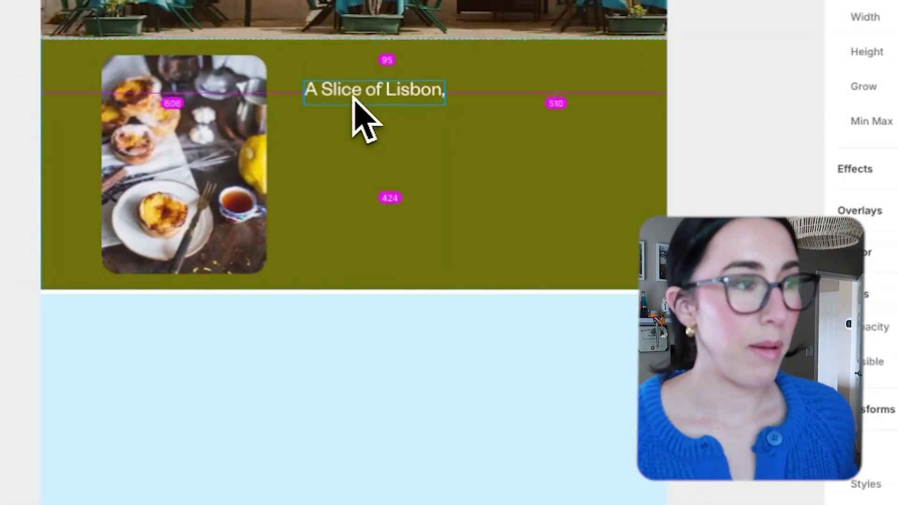
- Duplicate the heading directly beneath itself and make the copy read "Served Daily" in the Heading 2 text style
drag(434, 130, 371, 122)
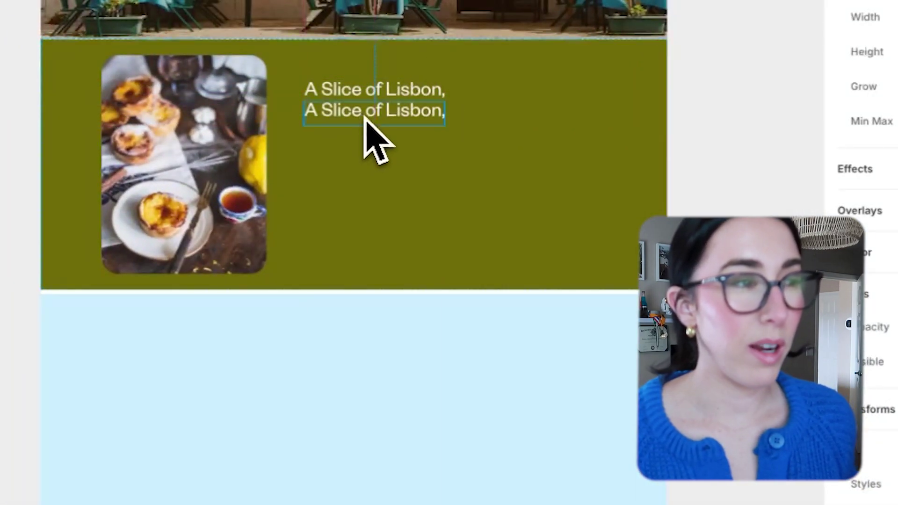
double_click(363, 116)
text(Serve)
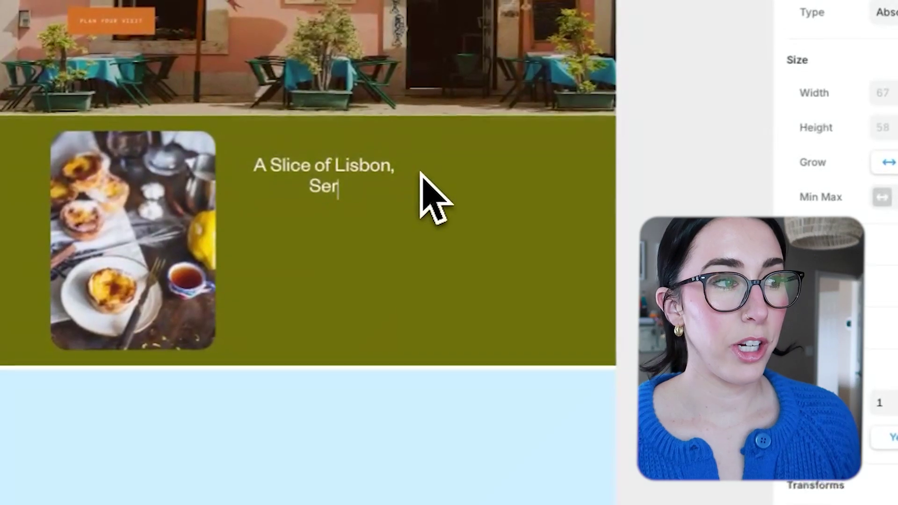
text(d Daily)
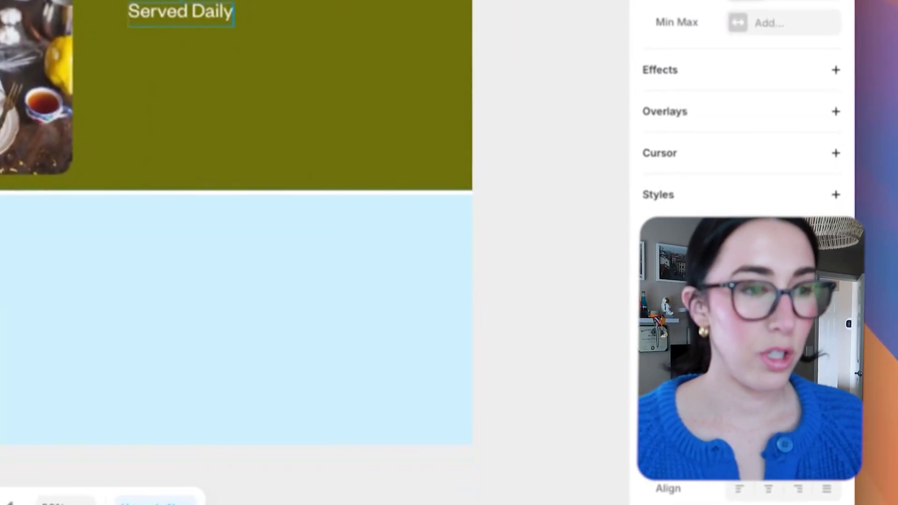
click(791, 501)
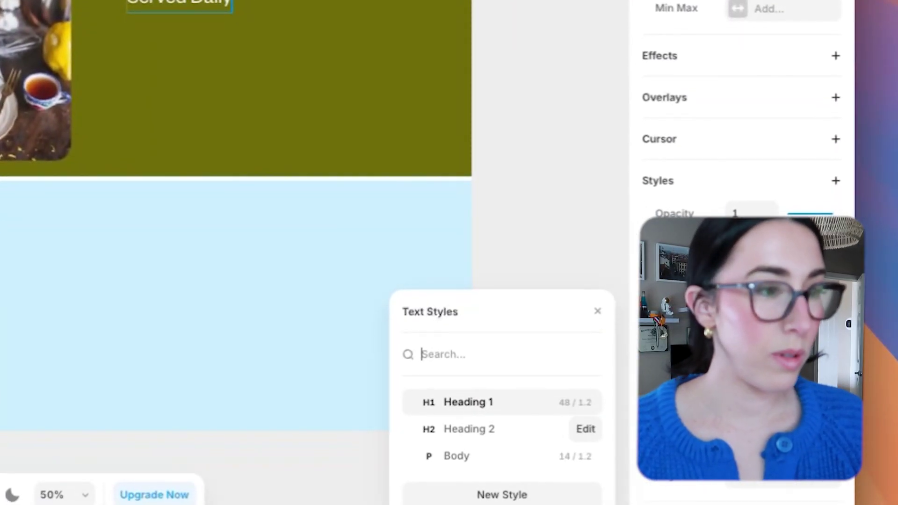
click(482, 429)
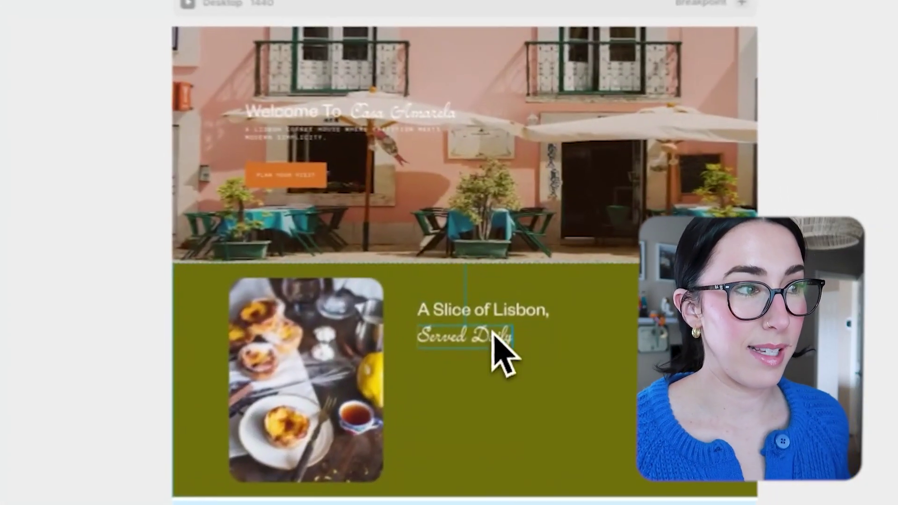
- Copy the story paragraph from the Figma design and paste it into a new text box about 559 by 292 beneath "Served Daily" in Framer
click(538, 261)
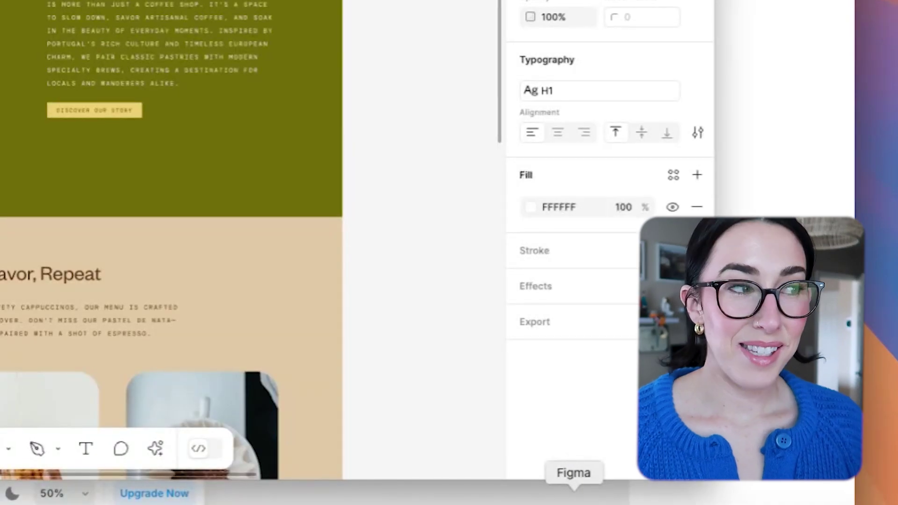
double_click(276, 96)
double_click(318, 234)
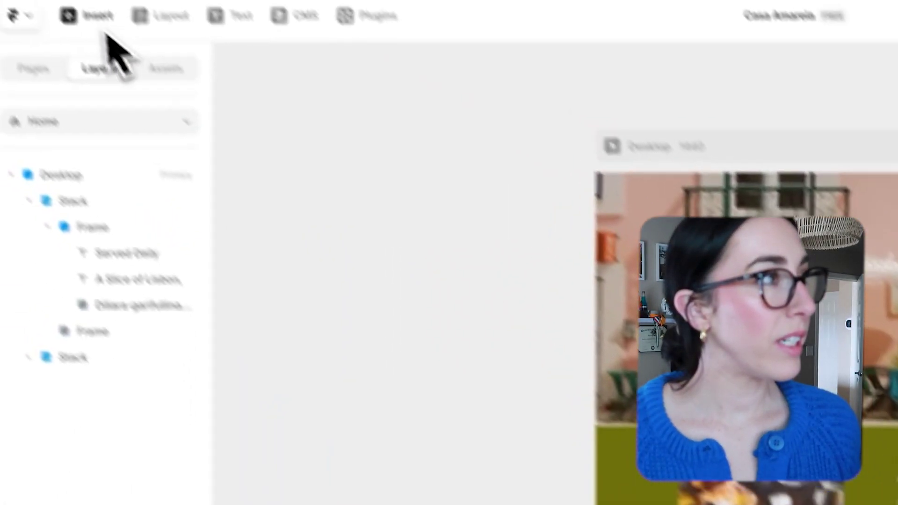
click(230, 16)
drag(590, 398, 429, 277)
text(Nestled in the heart of Lisbon, Casa Amarela is more than just a coffee shop. It's a space to slow down, savor artisanal coffee, and soak in the beauty of everyday moments. Inspired by Portugal's rich culture and timeless European charm, we pair classic pastries with modern specialty brews, creating a destination for locals and wanderers alike.)
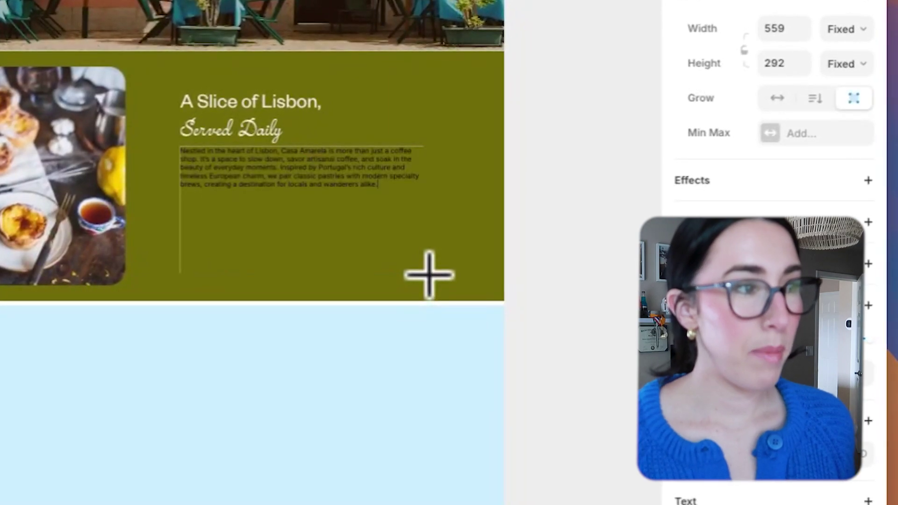
- Apply the Body text style to the paragraph, then fit its box beneath "Served Daily" at about 156 high and slightly narrower
key(super+a)
click(783, 410)
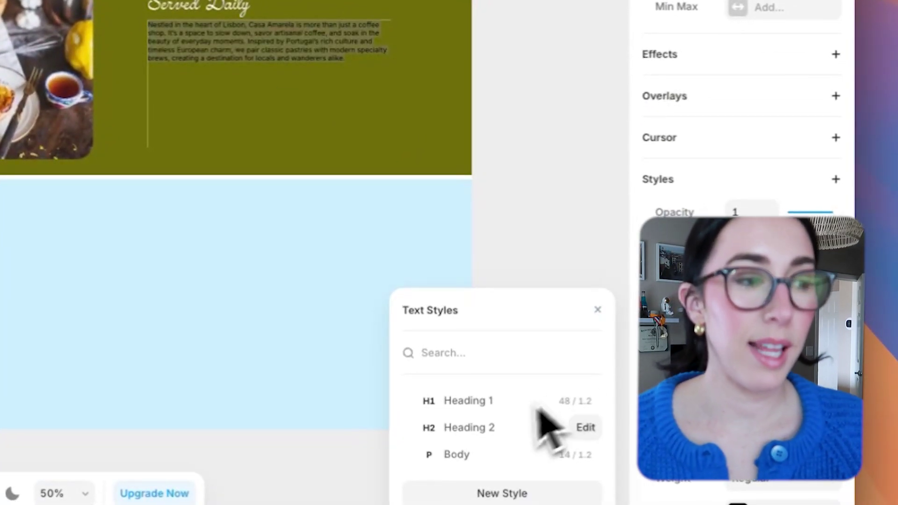
click(473, 459)
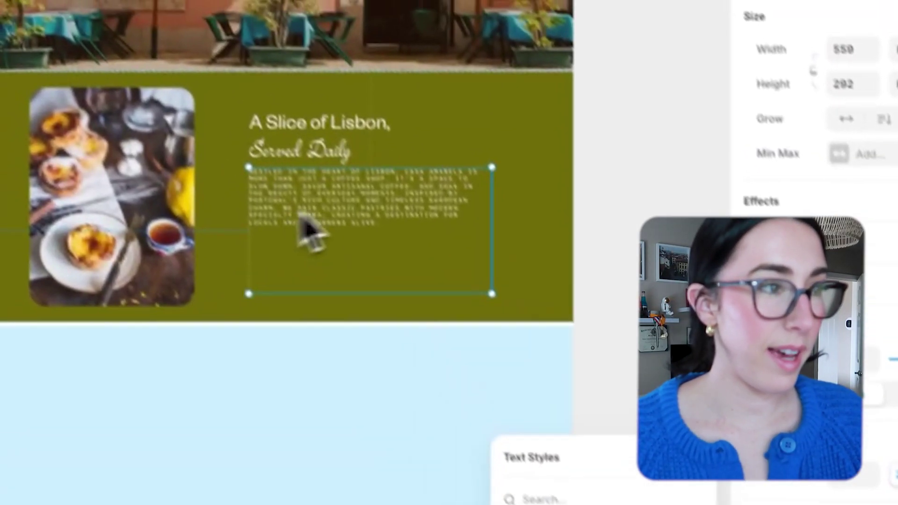
drag(316, 146, 316, 84)
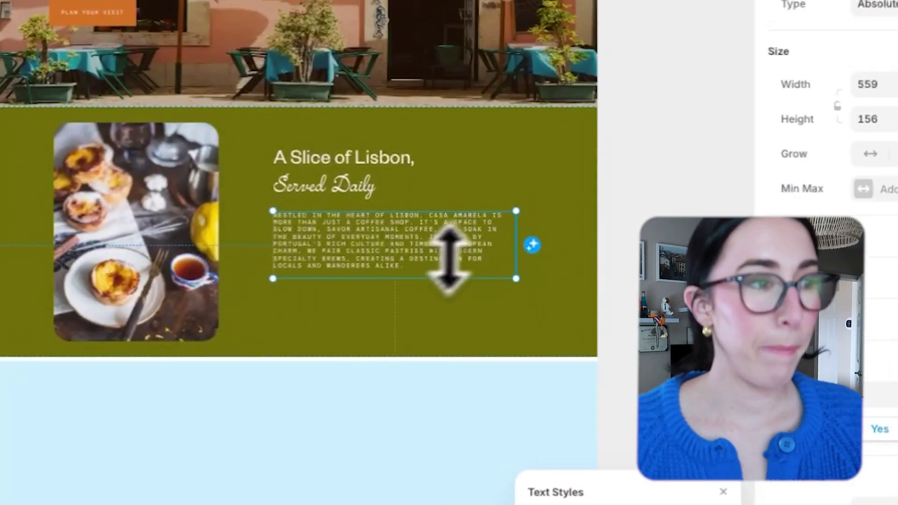
drag(514, 247, 498, 248)
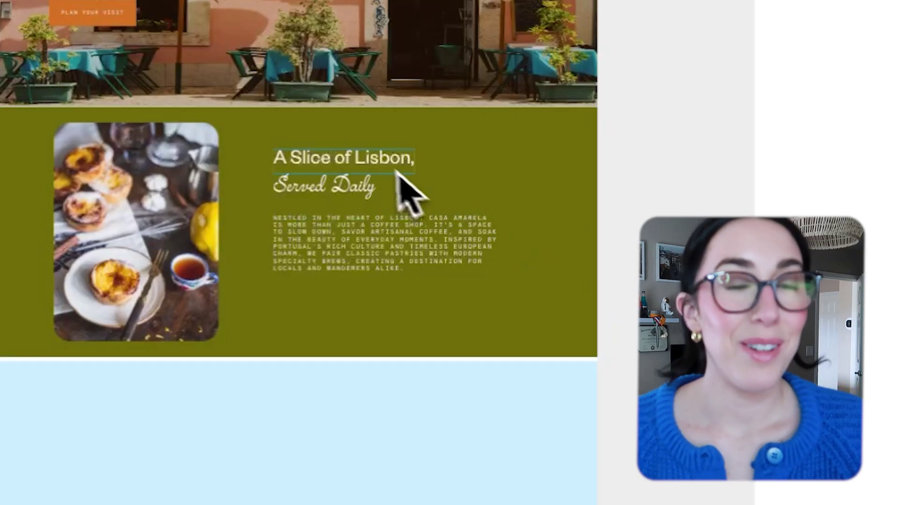
- Add an On Appear text effect to the "A Slice of Lisbon," heading, try its presets and choose Scale
click(371, 159)
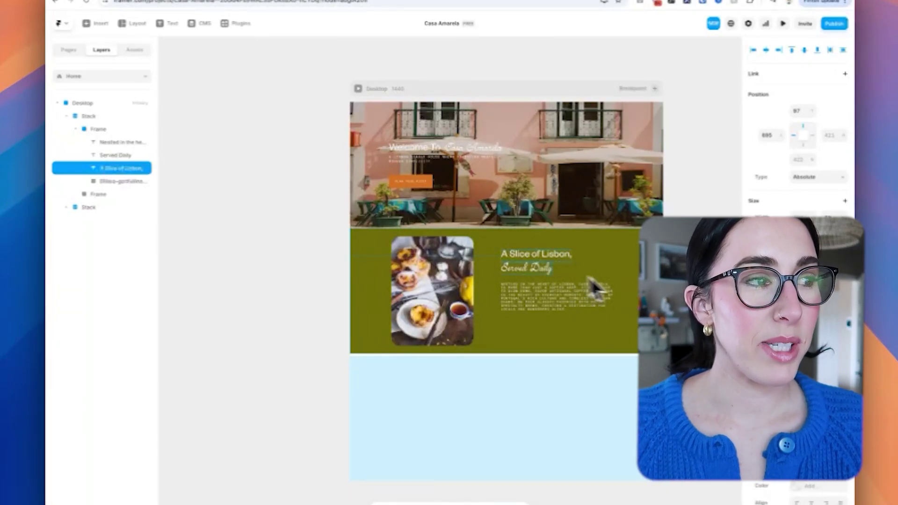
click(773, 296)
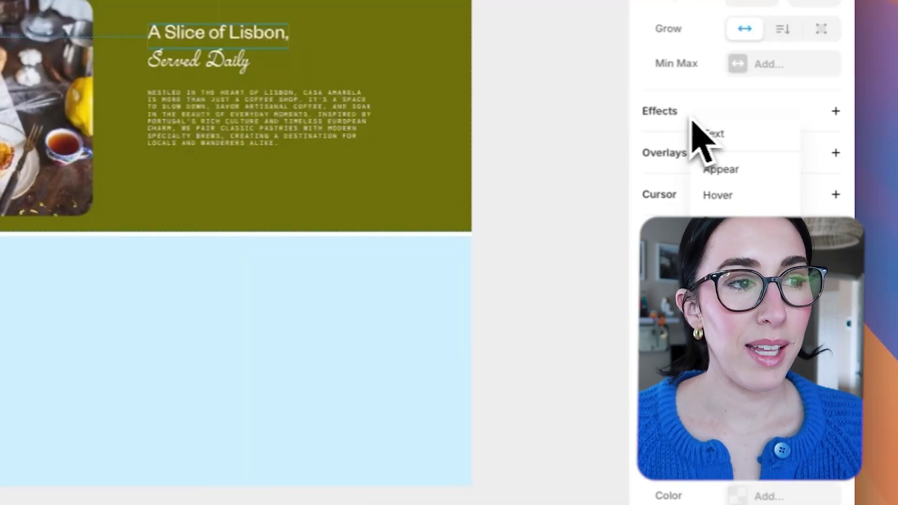
click(731, 140)
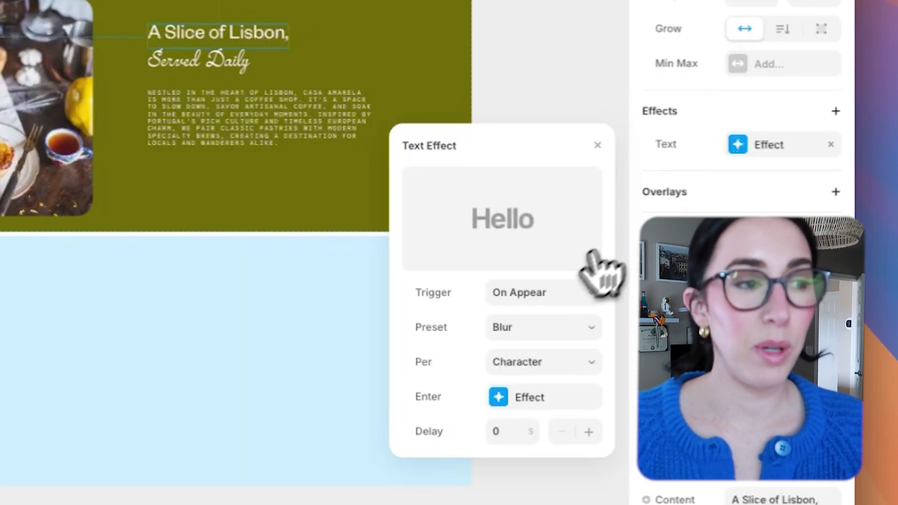
click(543, 288)
click(543, 288)
click(552, 328)
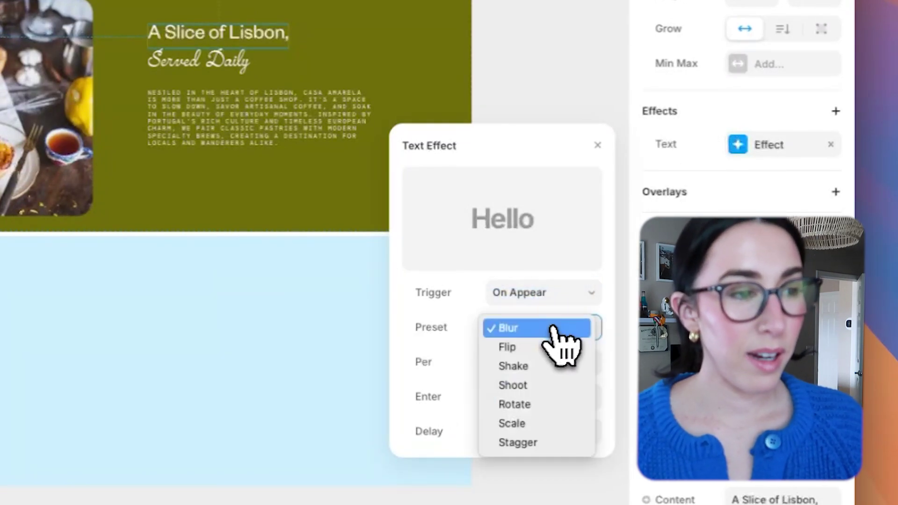
click(542, 347)
click(547, 328)
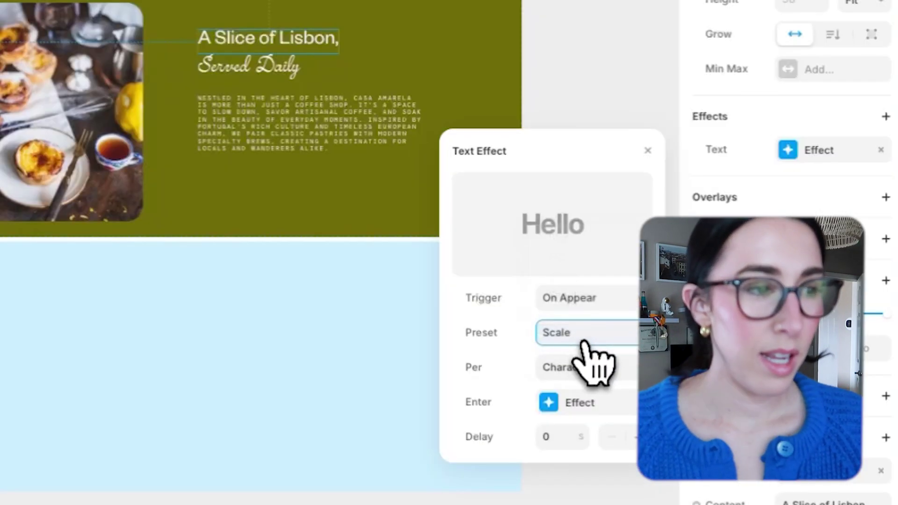
- Try animating the heading's text effect per line and per word
click(695, 418)
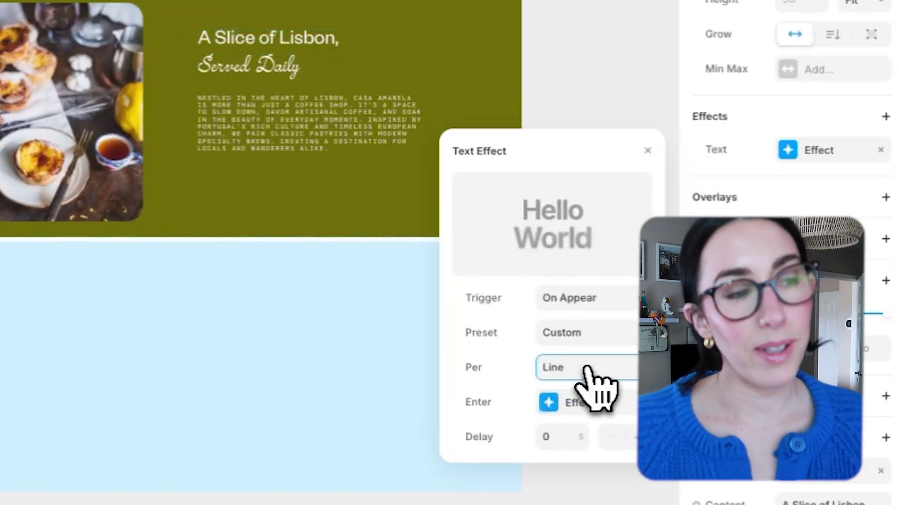
click(587, 374)
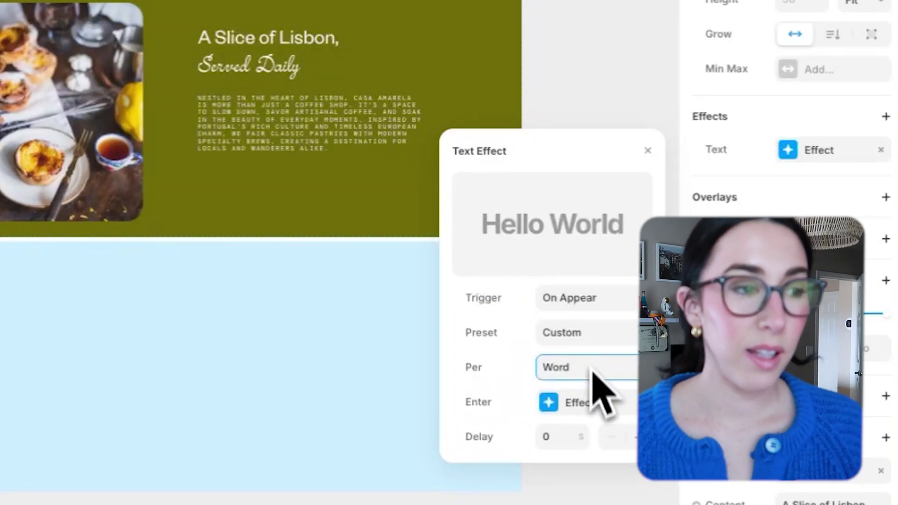
click(591, 373)
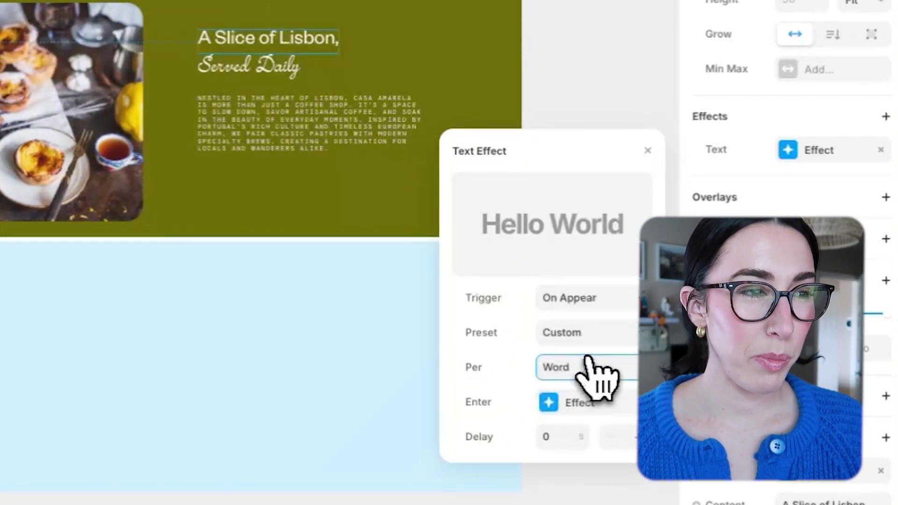
- Set the heading's text effect to the Scale preset per character with a 0.2 s delay, and close its settings
click(585, 332)
click(585, 331)
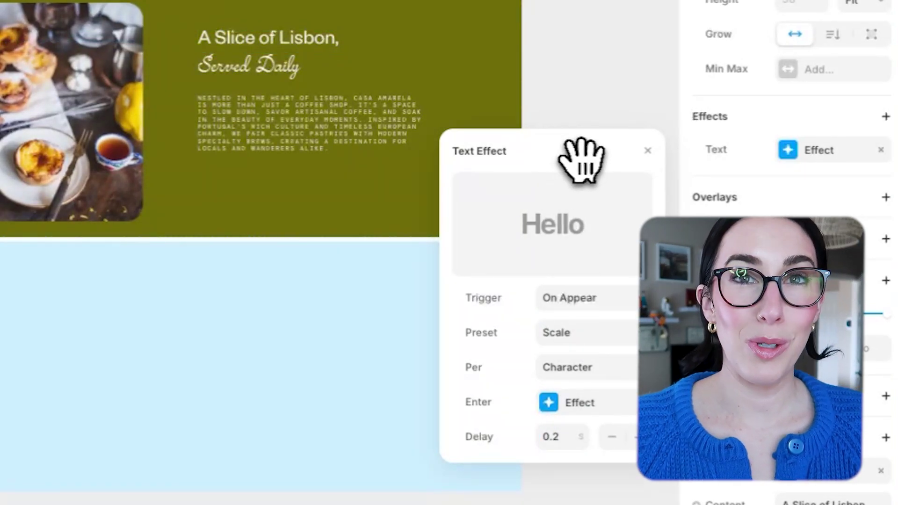
click(649, 152)
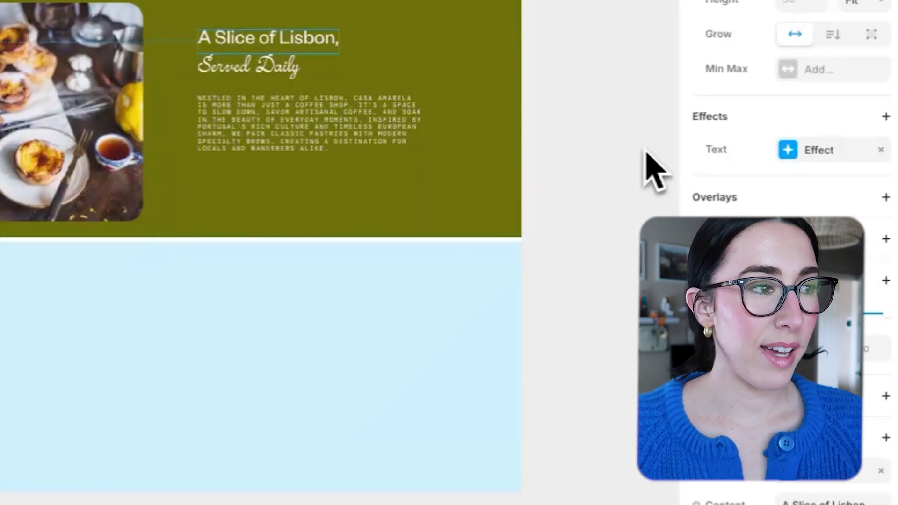
- Add a text effect to "Served Daily" with the On Appear trigger and choose an animation preset
click(270, 74)
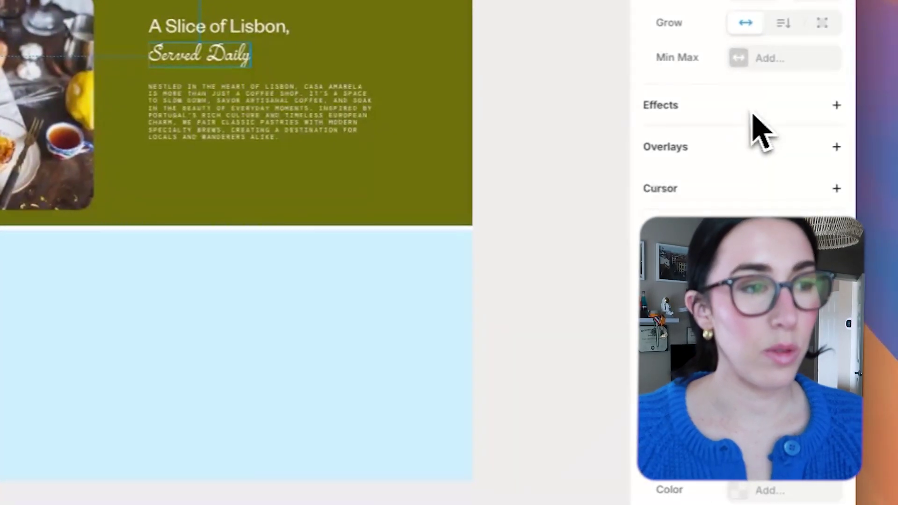
click(762, 112)
click(685, 134)
click(517, 288)
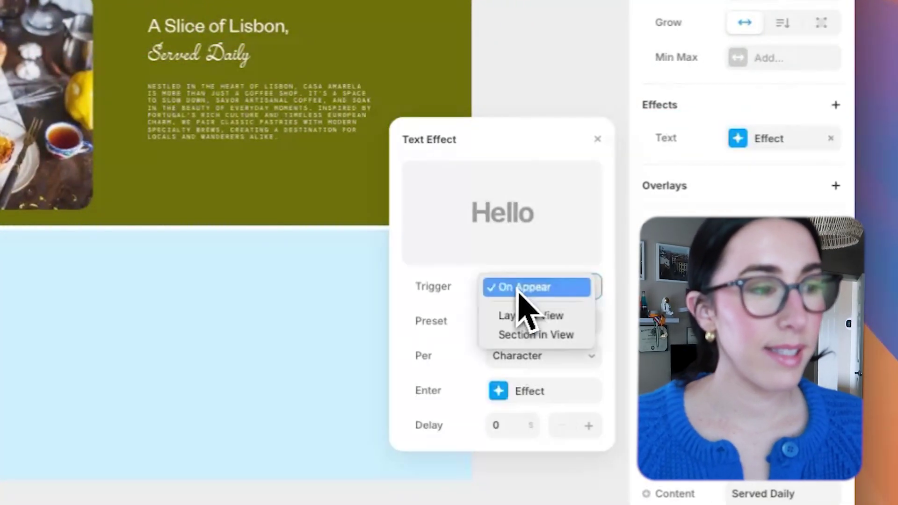
click(528, 293)
click(531, 330)
click(519, 373)
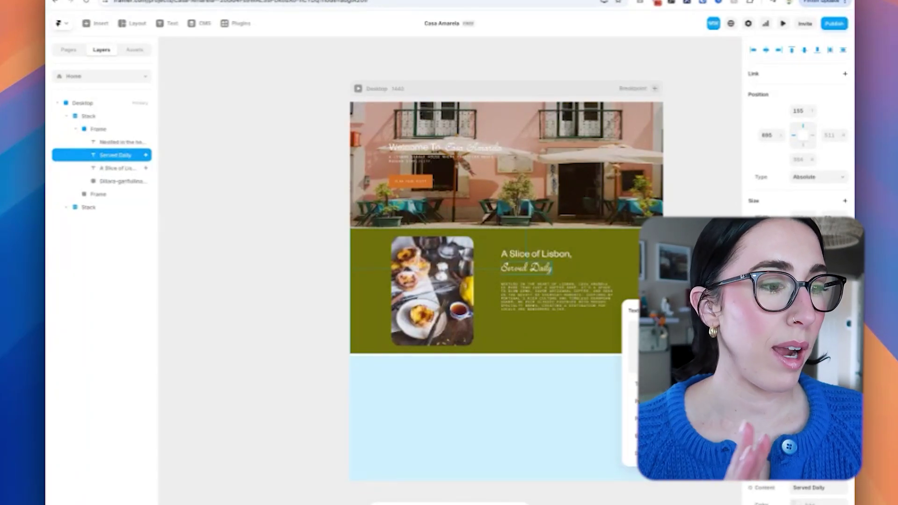
- Add an entrance effect to the pastry photo and set its trigger to On Appear
click(460, 320)
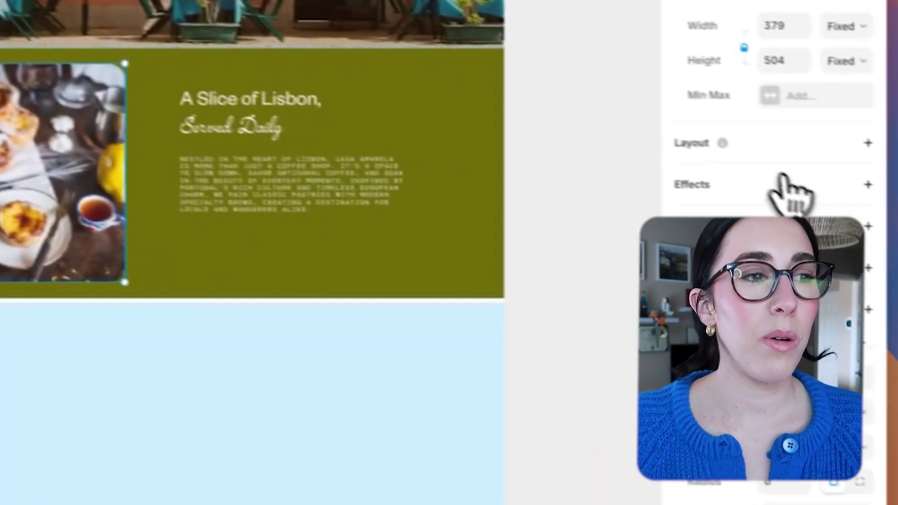
click(788, 184)
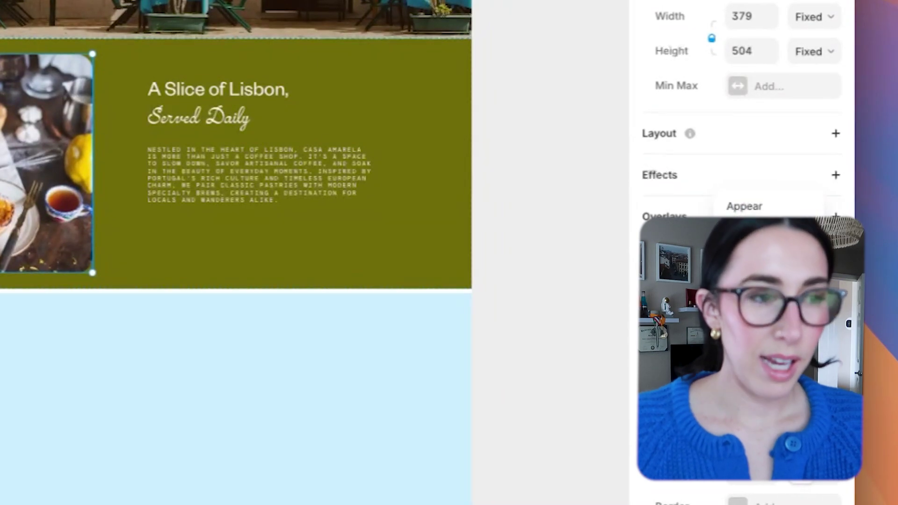
click(748, 227)
click(554, 258)
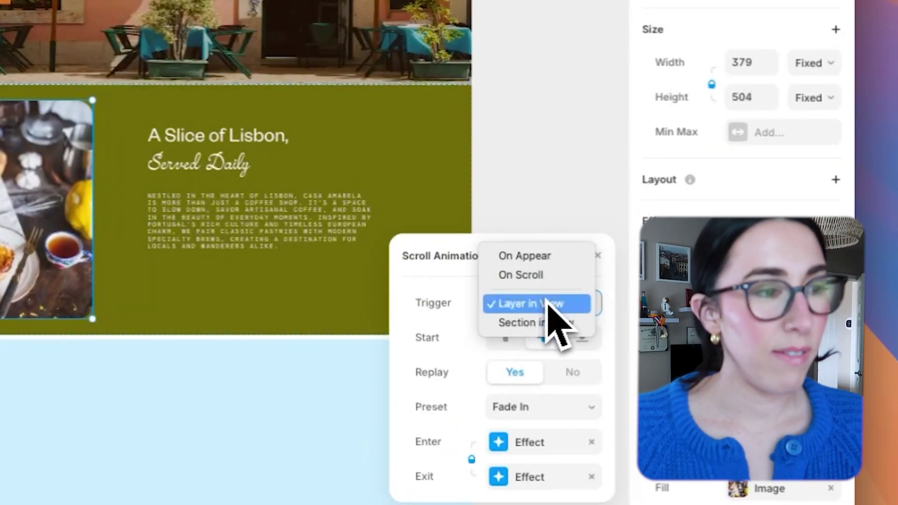
click(538, 210)
- Use the Fade In preset for the photo's On Appear effect and finish editing it
click(529, 292)
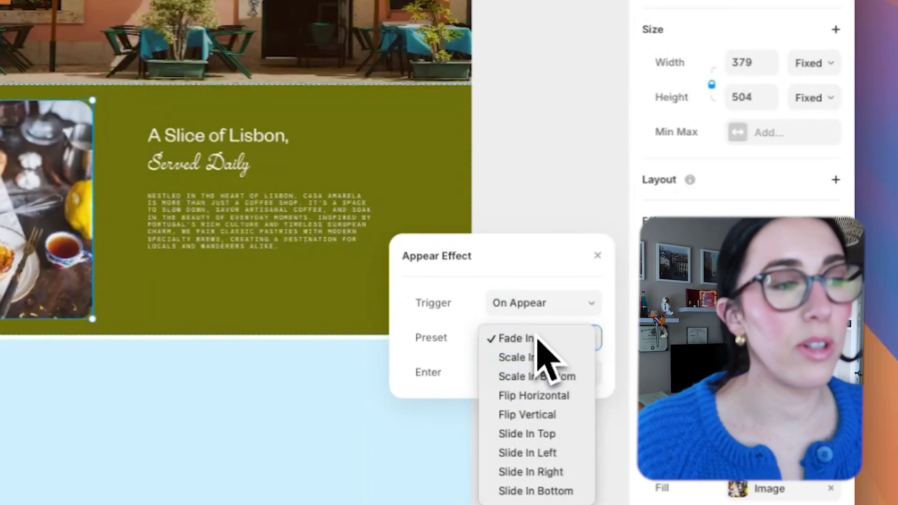
click(533, 338)
click(533, 305)
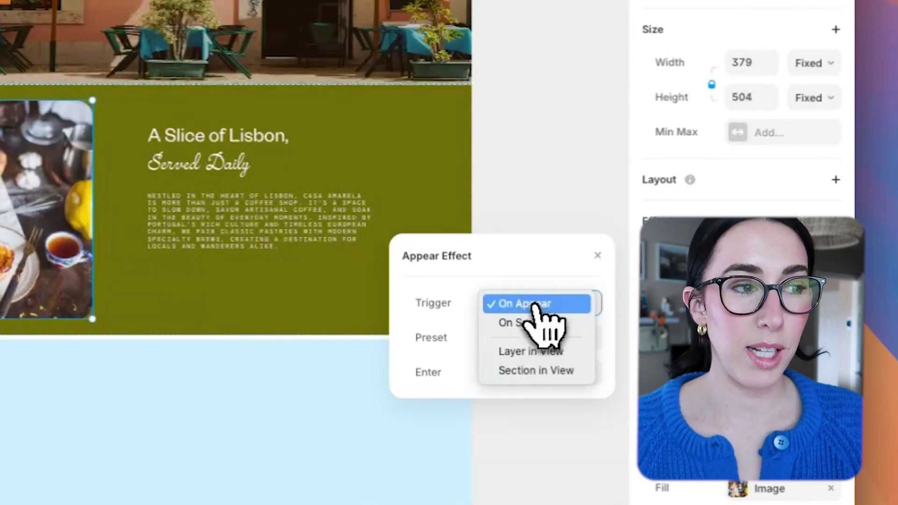
click(534, 305)
click(528, 336)
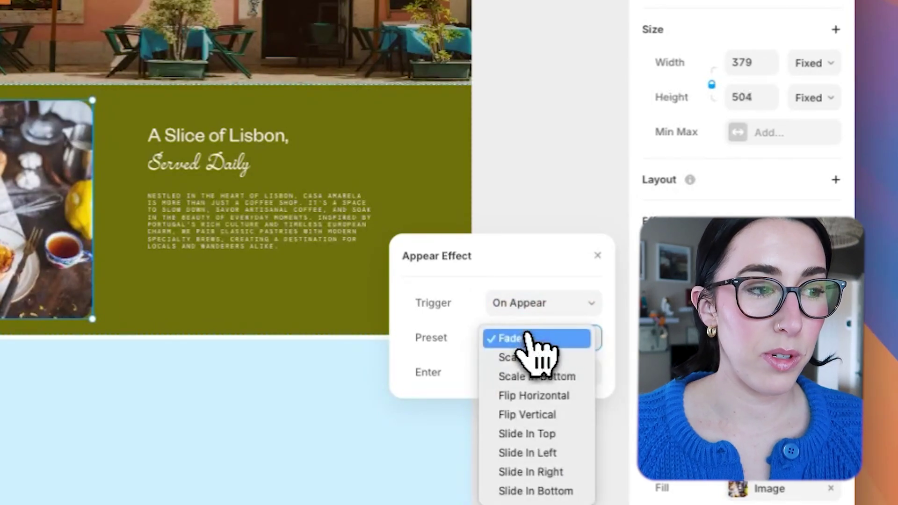
click(529, 338)
click(503, 82)
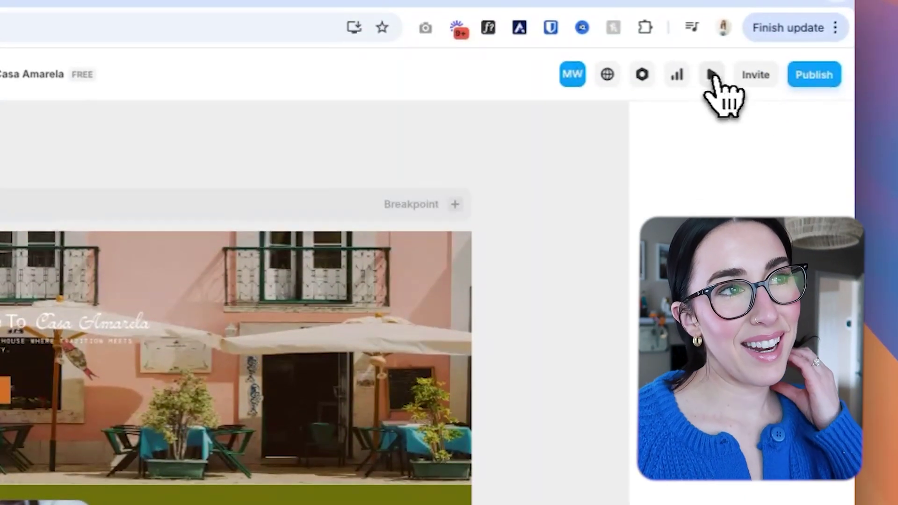
- Preview the page, reload it to replay the entrance animations, and return to the editor
click(712, 76)
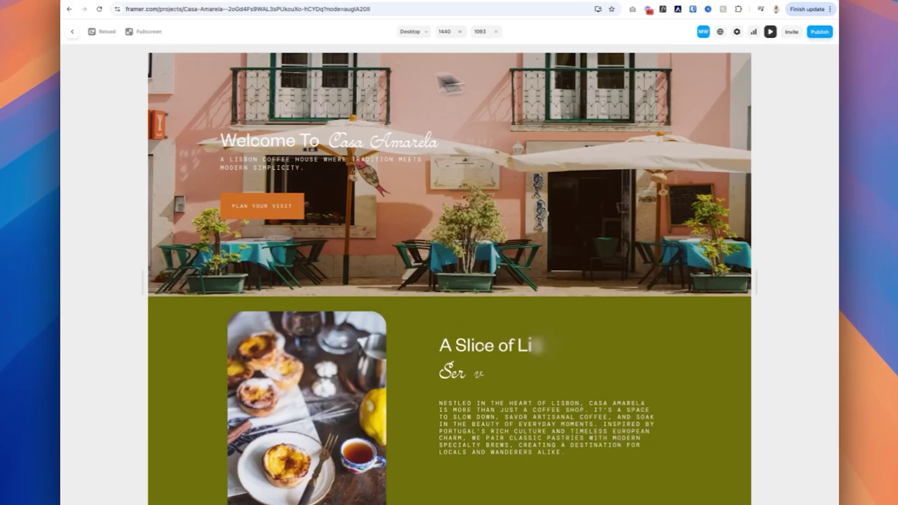
click(99, 31)
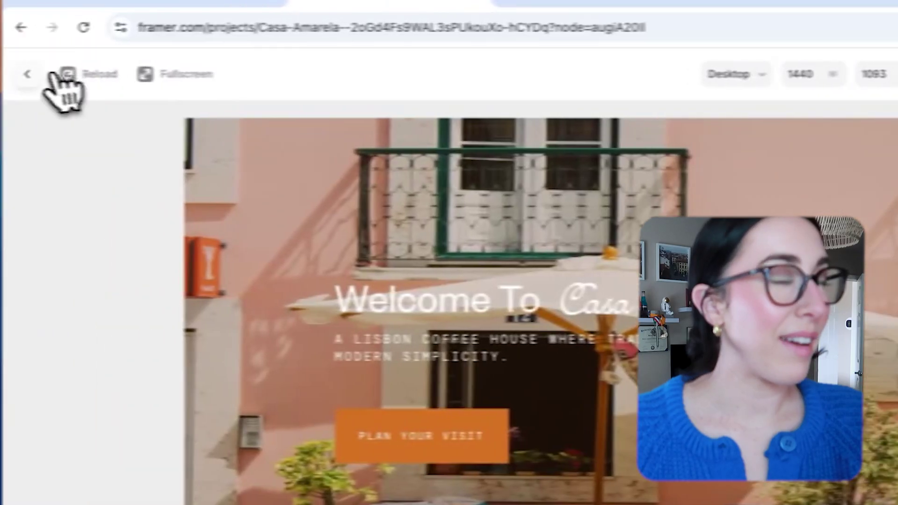
click(73, 31)
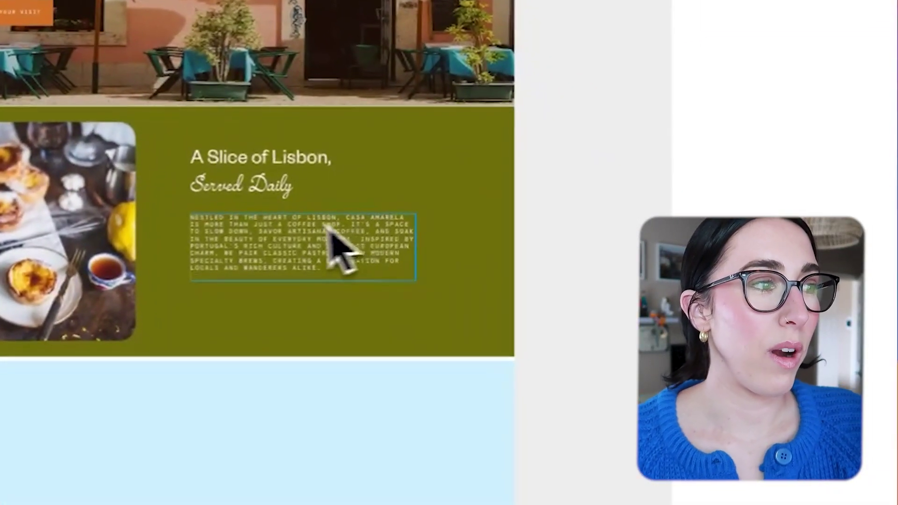
- Move the story paragraph closer to "Served Daily" in a box about 142 high, and increase the Body text style's line spacing
drag(328, 227, 327, 219)
drag(291, 271, 292, 265)
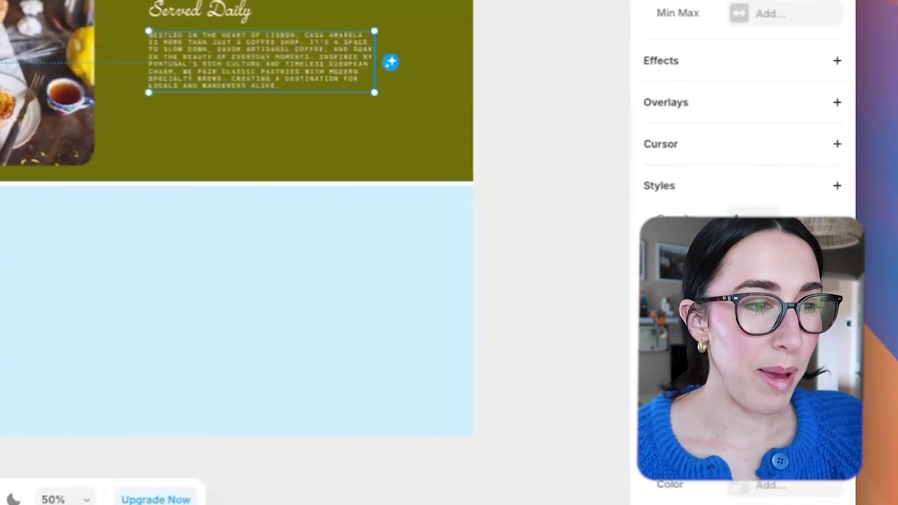
click(784, 421)
click(591, 456)
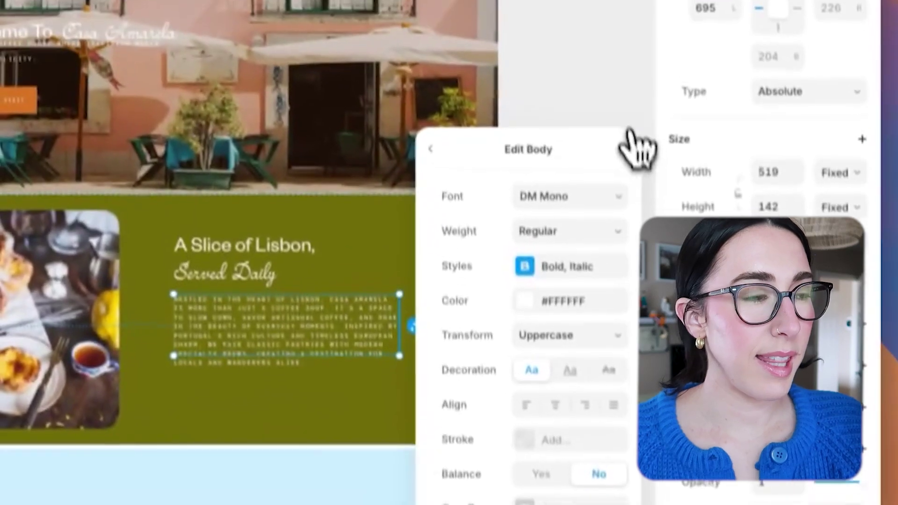
click(628, 143)
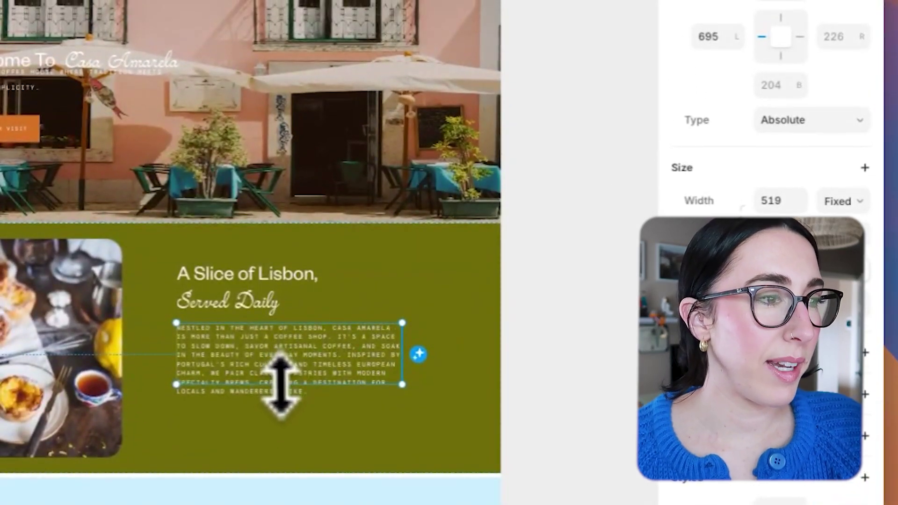
- Extend the story paragraph's box downward to contain all its text lines
drag(252, 86, 255, 99)
drag(283, 395, 284, 396)
click(524, 430)
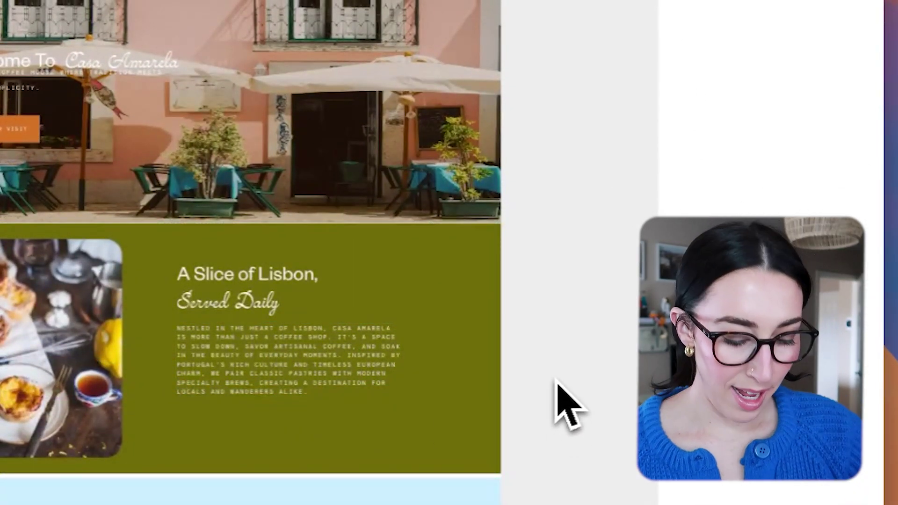
- Insert a Button component and place it left-aligned 18 beneath the story paragraph in the green section
key(super+k)
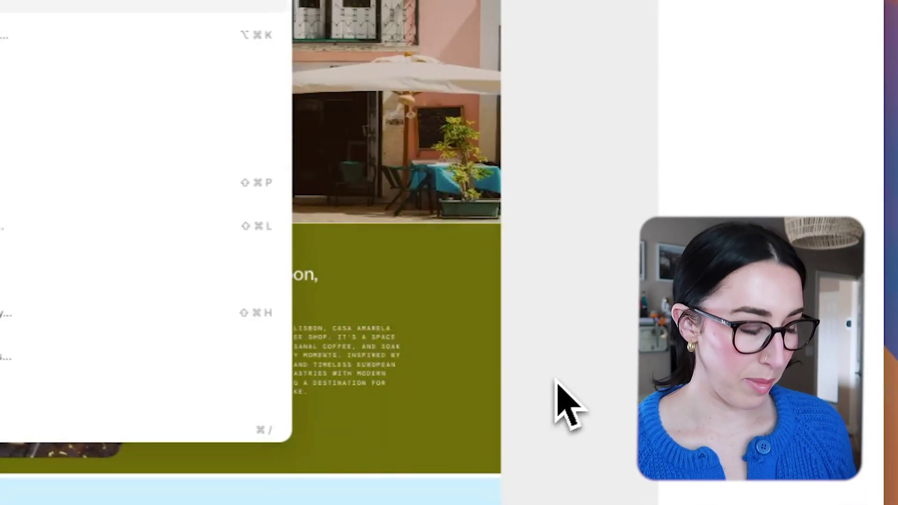
text(s)
key(super+k)
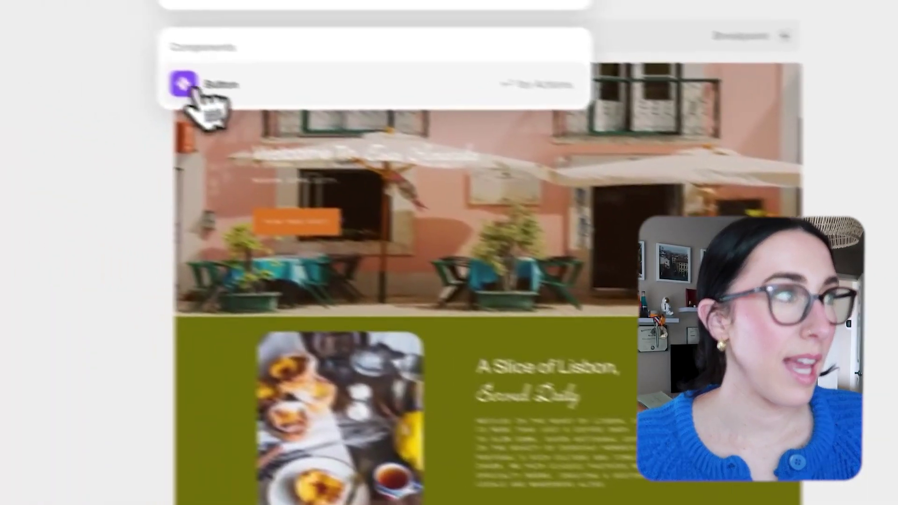
click(199, 89)
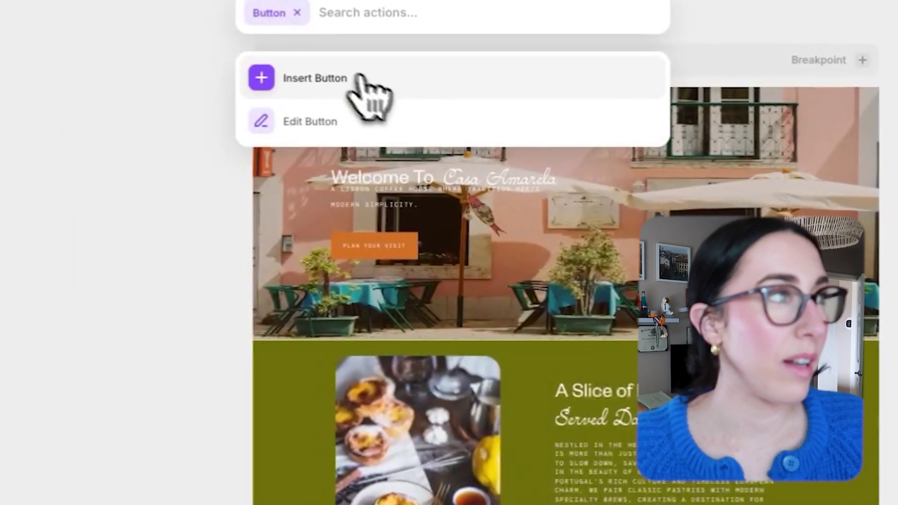
click(360, 82)
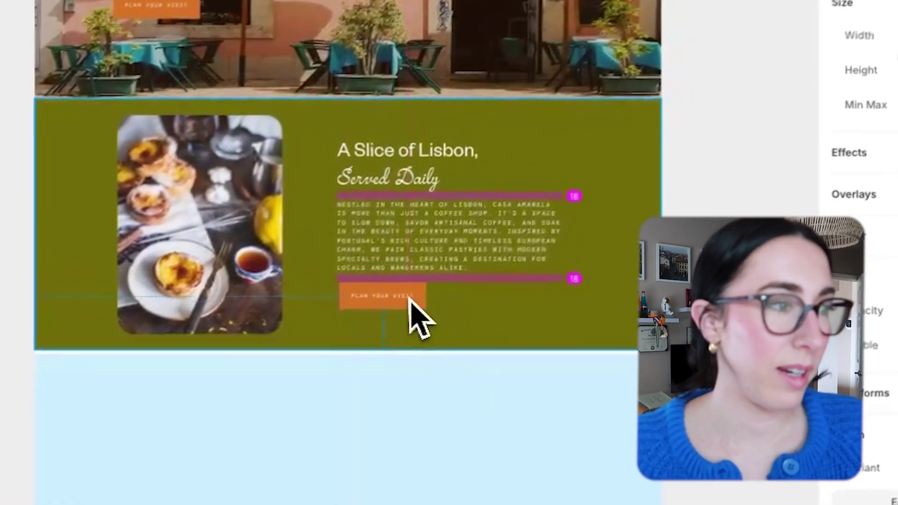
click(762, 272)
- Switch to the Figma design and export the three photos under "Sip, Savor, Repeat" together as PNGs at 1.5x
click(648, 435)
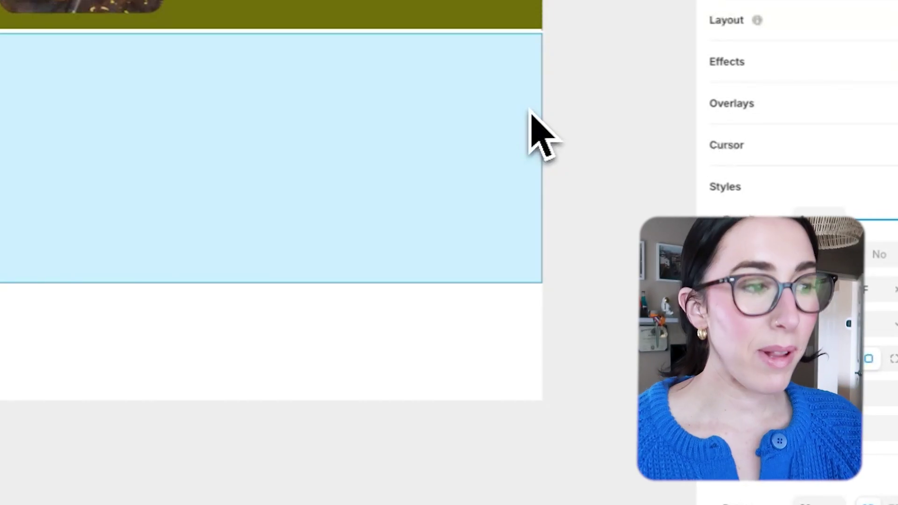
click(563, 501)
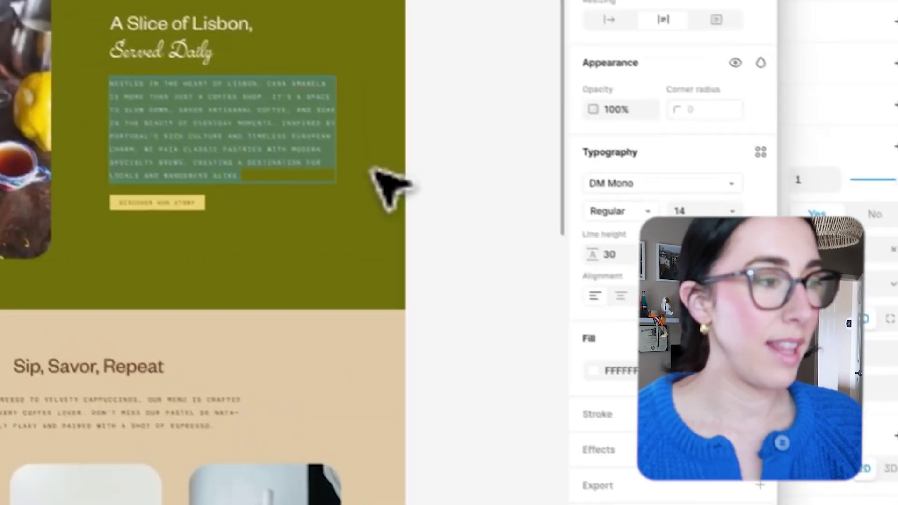
scroll(391, 187, down, 5)
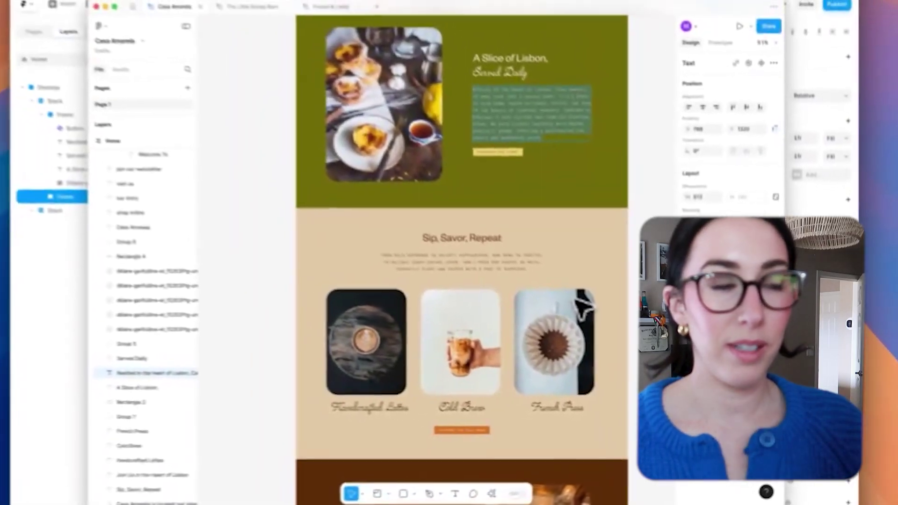
click(153, 242)
click(21, 260)
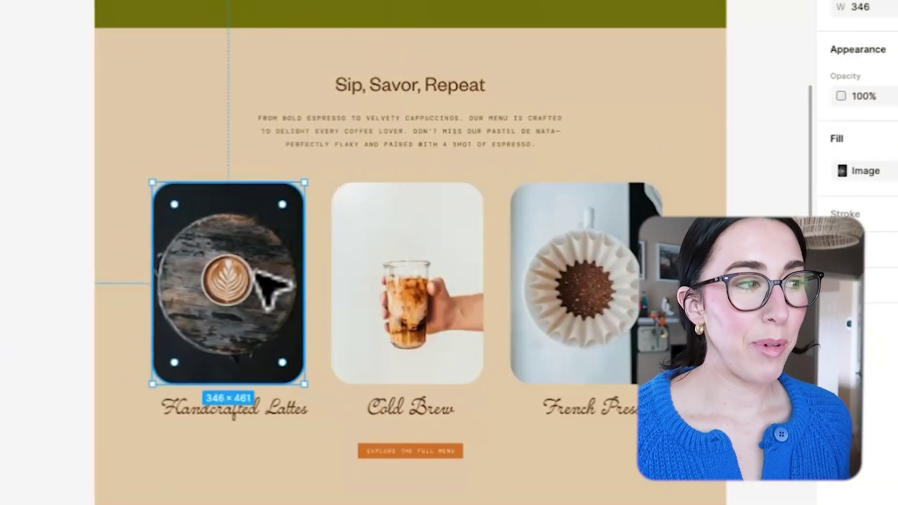
shift+click(411, 290)
shift+click(581, 296)
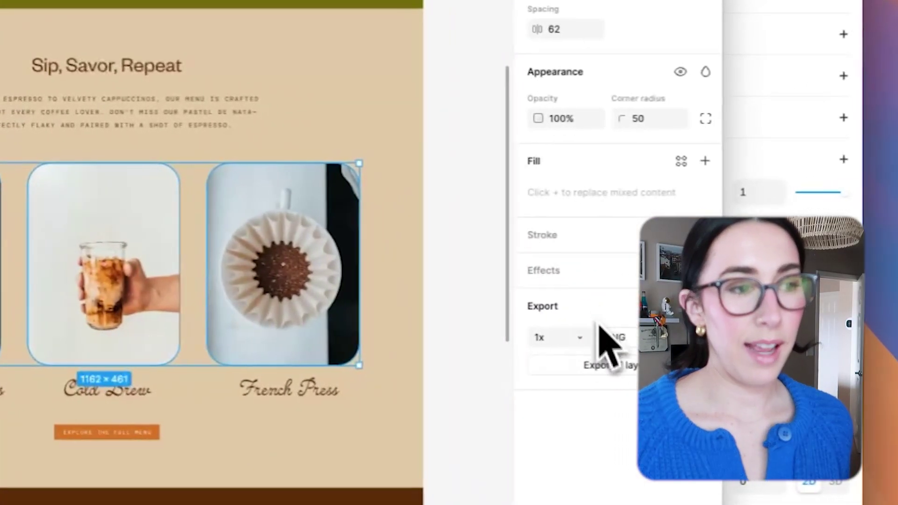
click(571, 339)
click(580, 358)
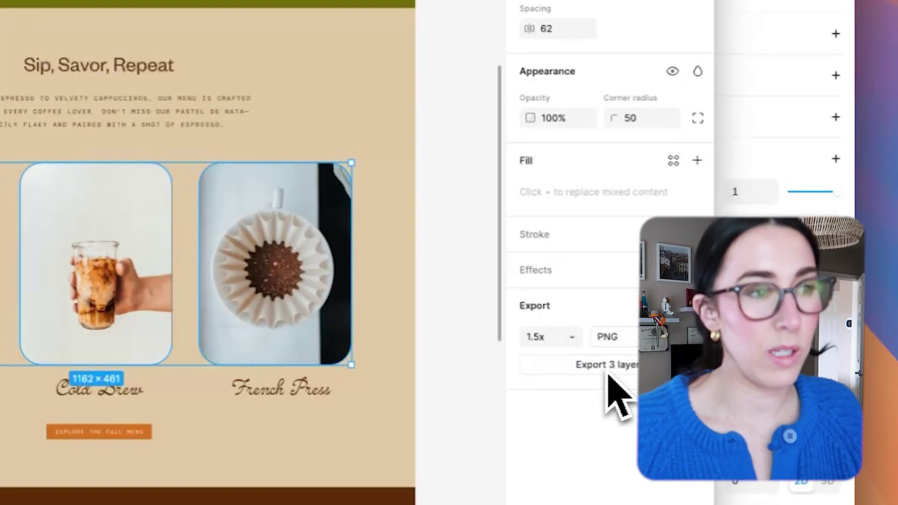
click(607, 372)
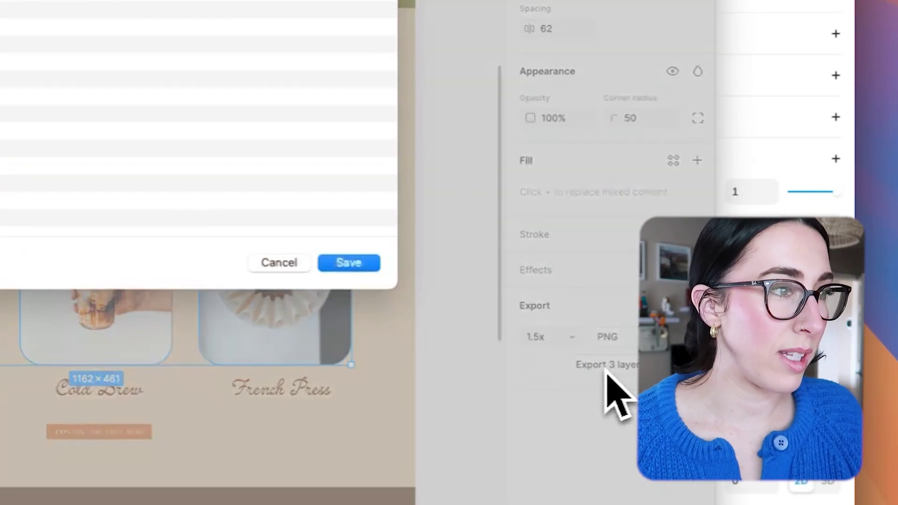
click(371, 267)
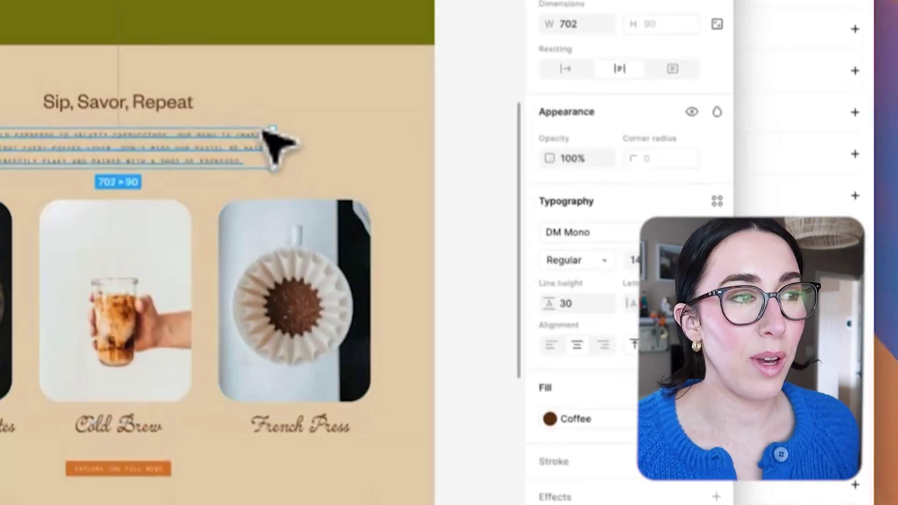
- Copy the Beige color style's hex value from Figma and apply #E1C9A5 as the fill of the frame below Framer's green section
key(Escape)
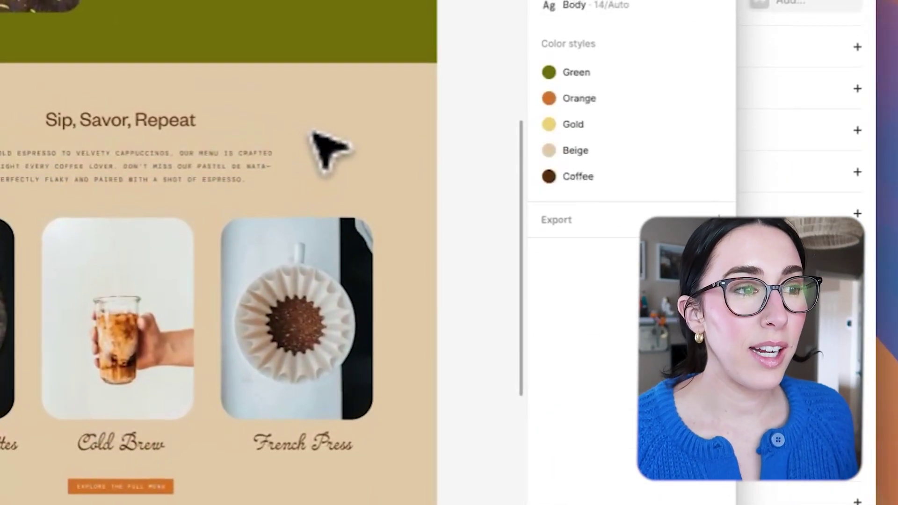
click(718, 152)
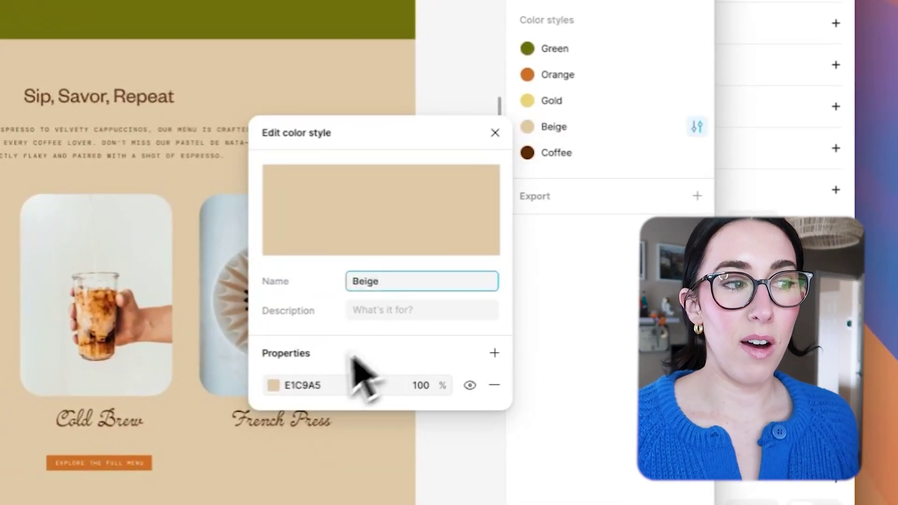
click(333, 409)
key(super+c)
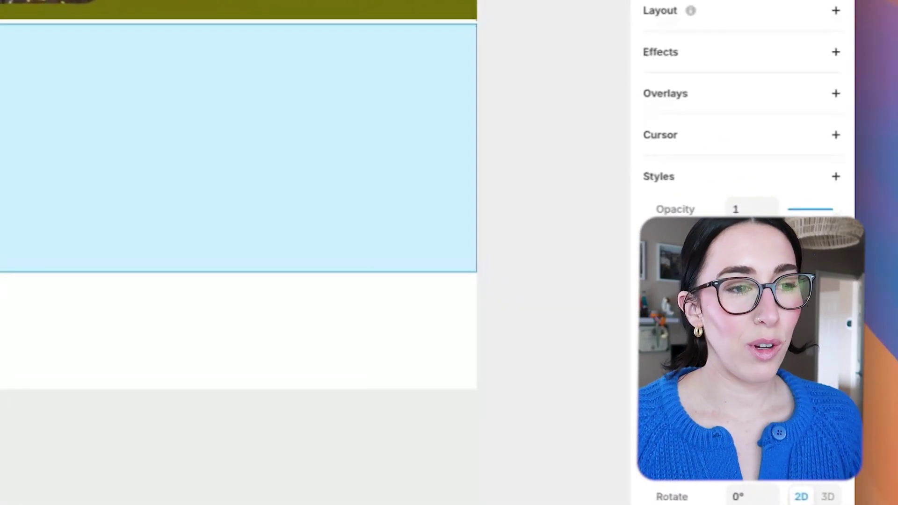
click(749, 243)
key(super+v)
key(Return)
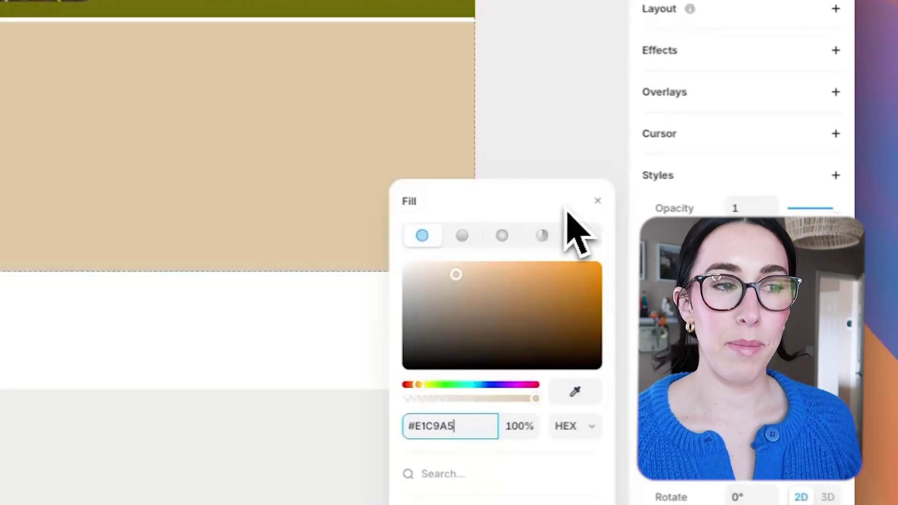
click(603, 74)
- Extend the stack holding the green and beige sections to a height of 1433 and remove the gap between them
click(255, 168)
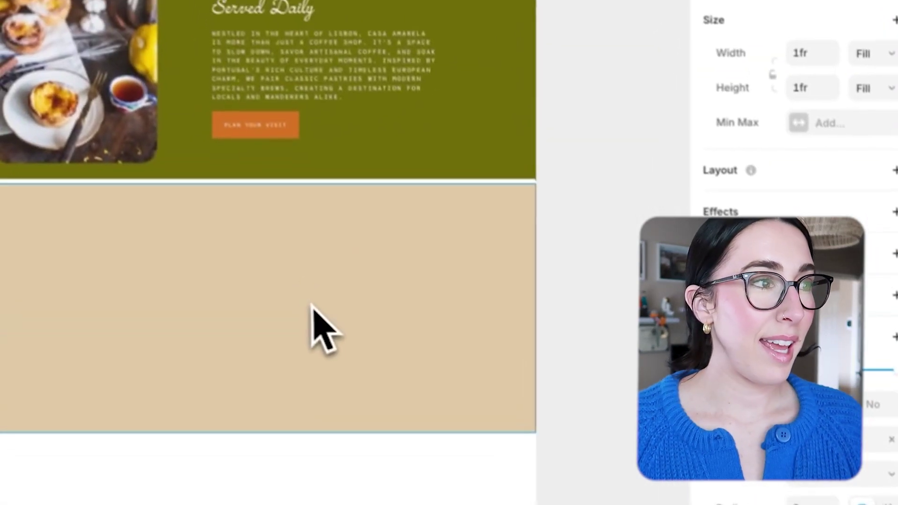
click(605, 299)
click(116, 210)
click(94, 184)
drag(511, 366, 484, 401)
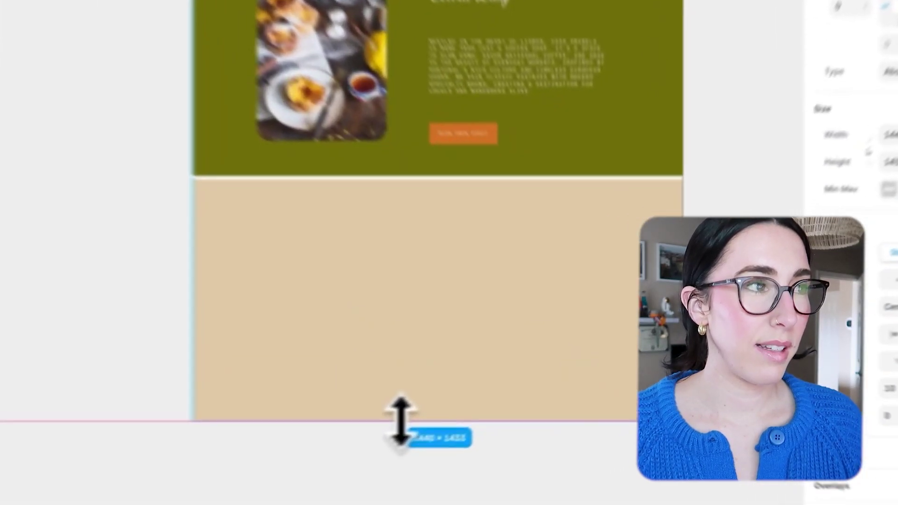
drag(401, 421, 401, 421)
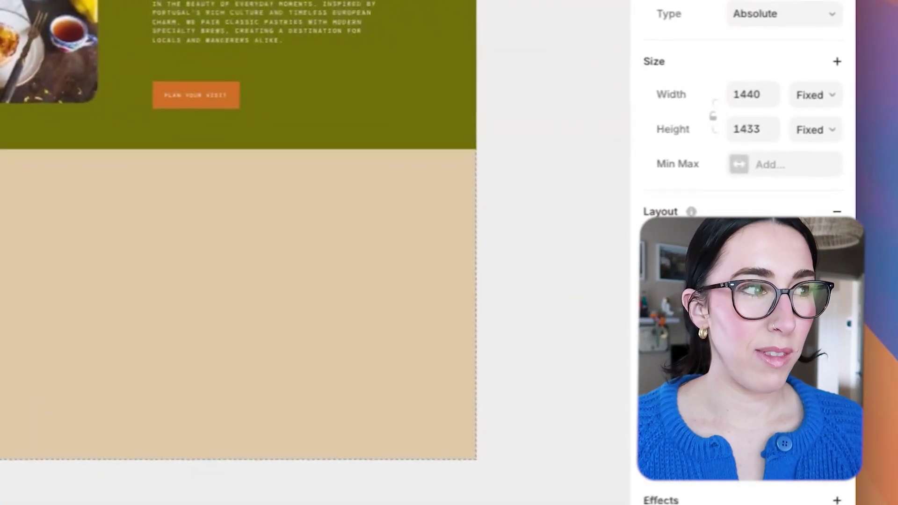
click(624, 419)
- Move the "A Slice of Lisbon, Served Daily" headings, the story paragraph and the button closer together in the green section
drag(207, 102, 207, 82)
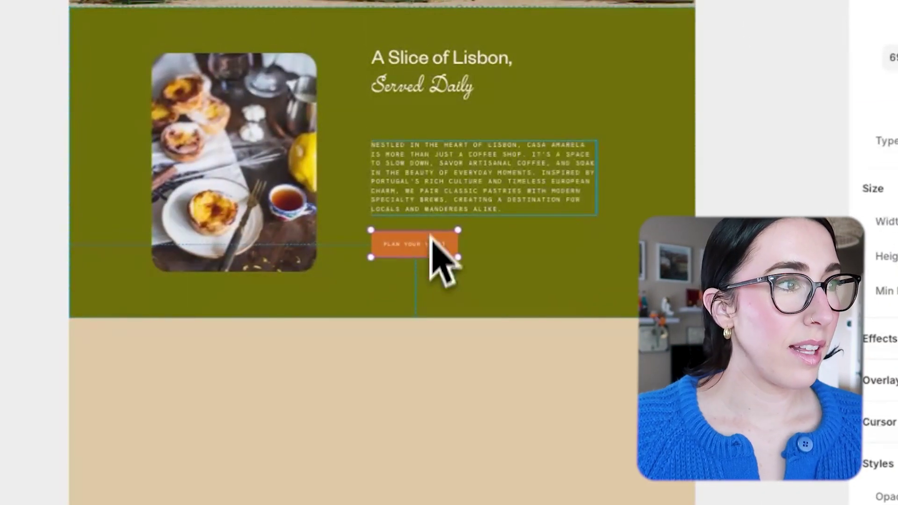
click(433, 164)
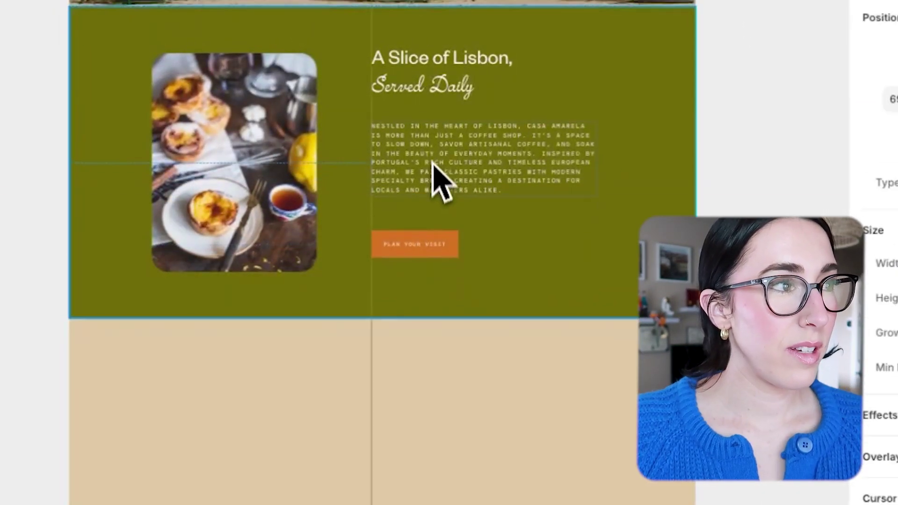
click(432, 96)
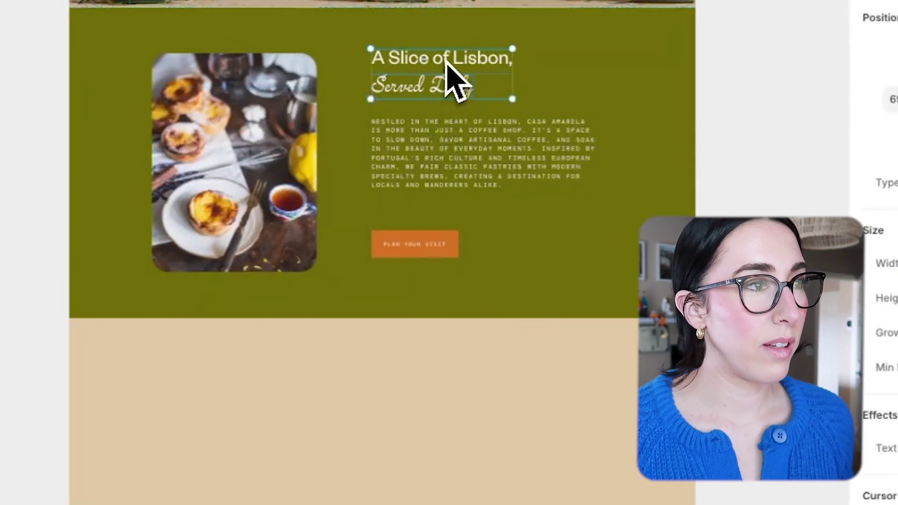
drag(447, 63, 446, 76)
drag(411, 103, 411, 102)
drag(400, 247, 400, 219)
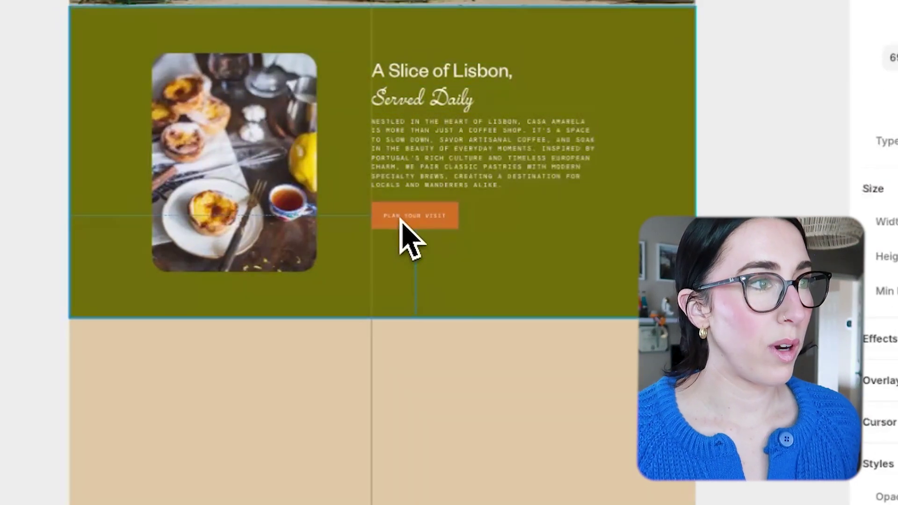
drag(428, 166, 434, 164)
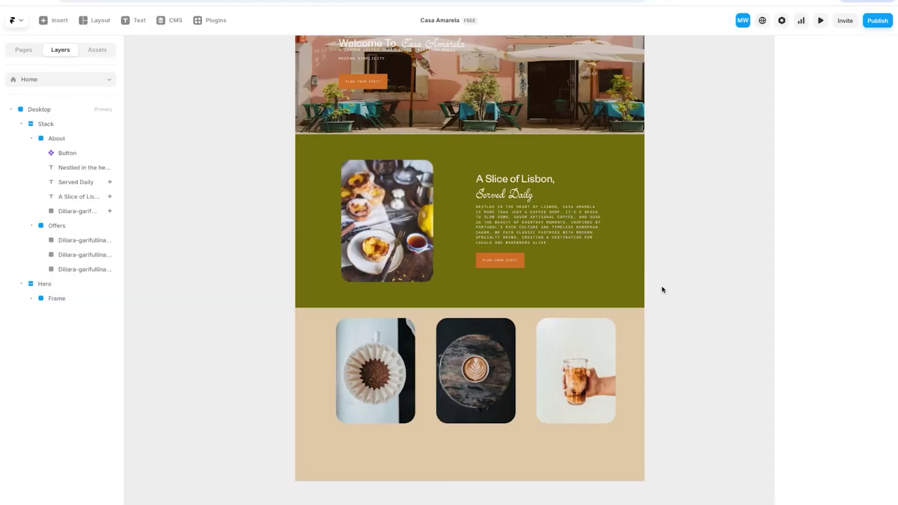
- Move the three drink photos up together to a top position of -40 so they overlap the green section
scroll(661, 288, down, 2)
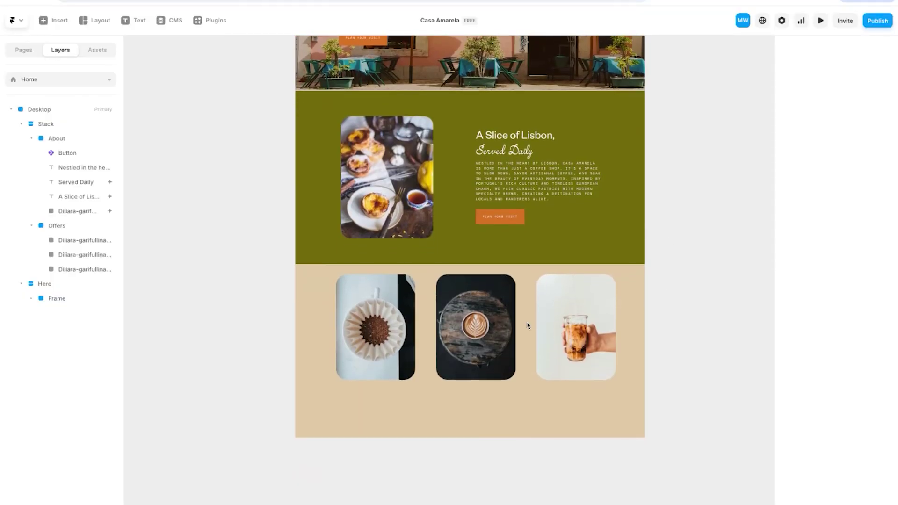
click(451, 338)
click(376, 339)
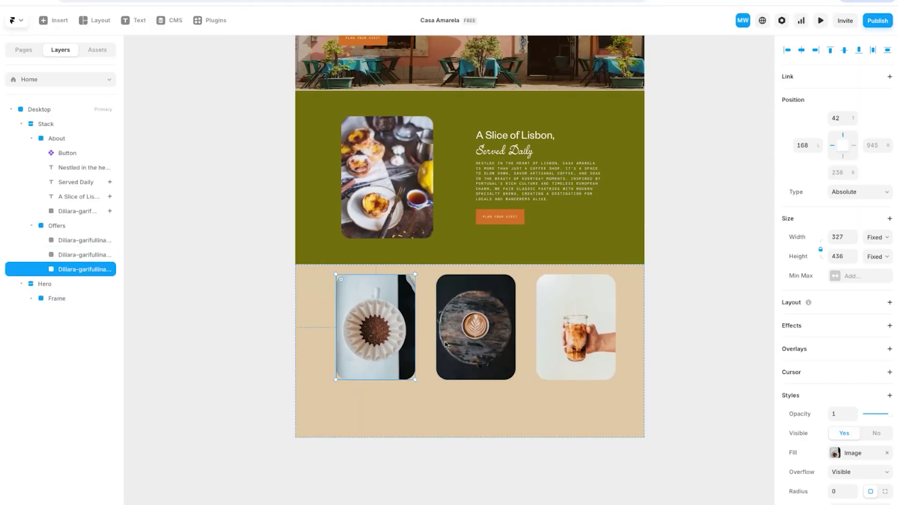
shift+click(472, 337)
shift+click(580, 345)
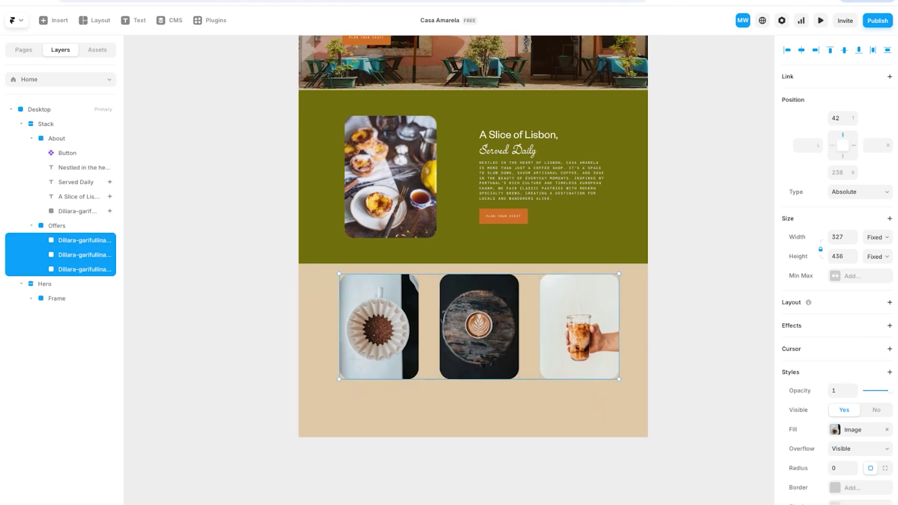
drag(484, 344, 485, 331)
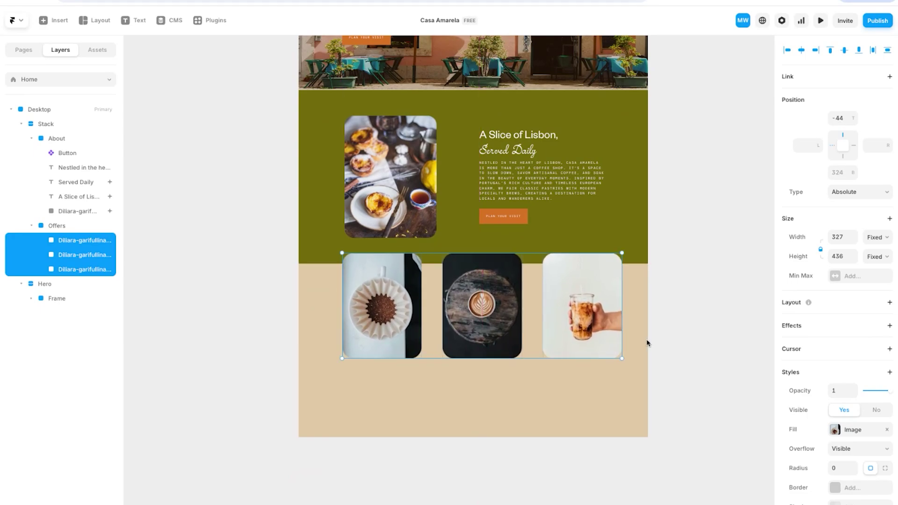
click(664, 342)
click(458, 332)
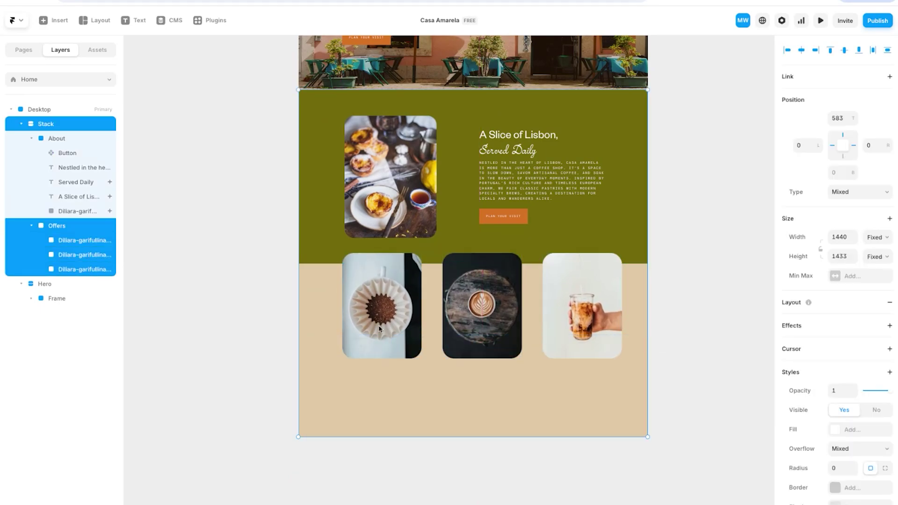
click(50, 242)
shift+click(78, 257)
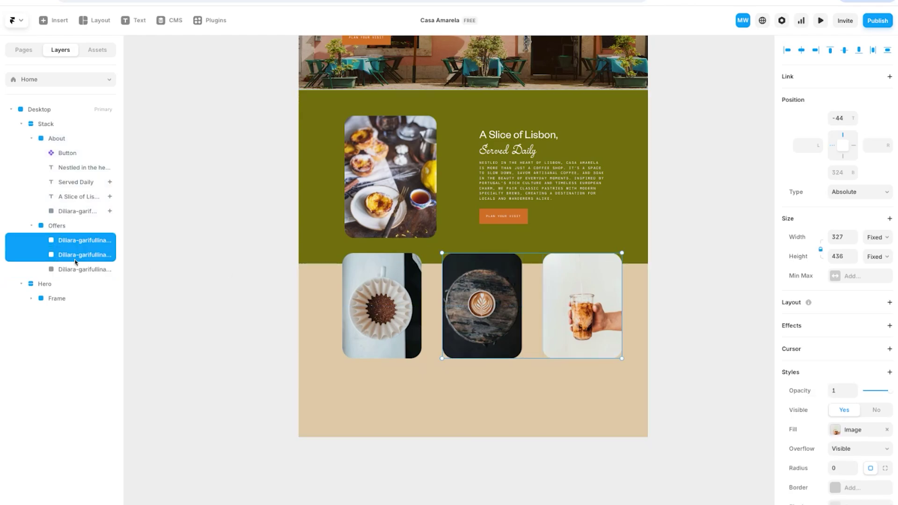
shift+click(78, 268)
drag(471, 319, 471, 322)
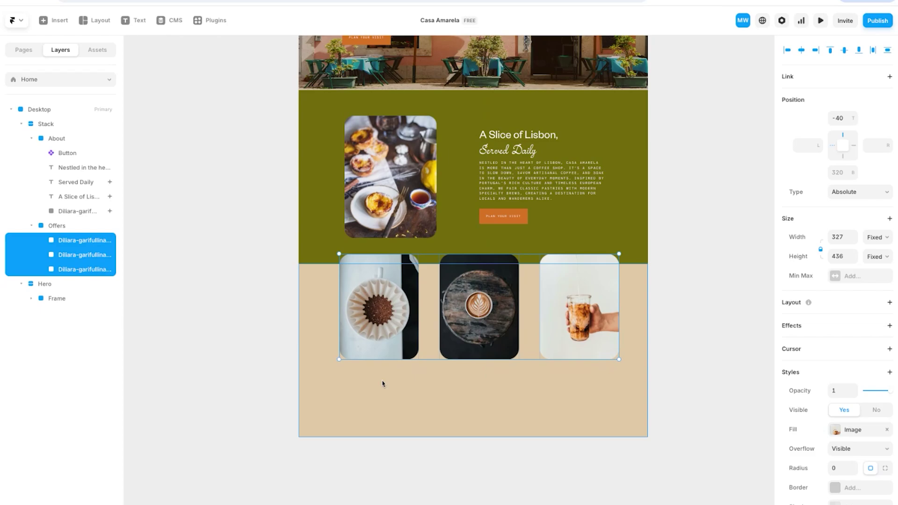
mouse_move(480, 327)
mouse_down()
mouse_move(493, 350)
mouse_move(489, 342)
mouse_up()
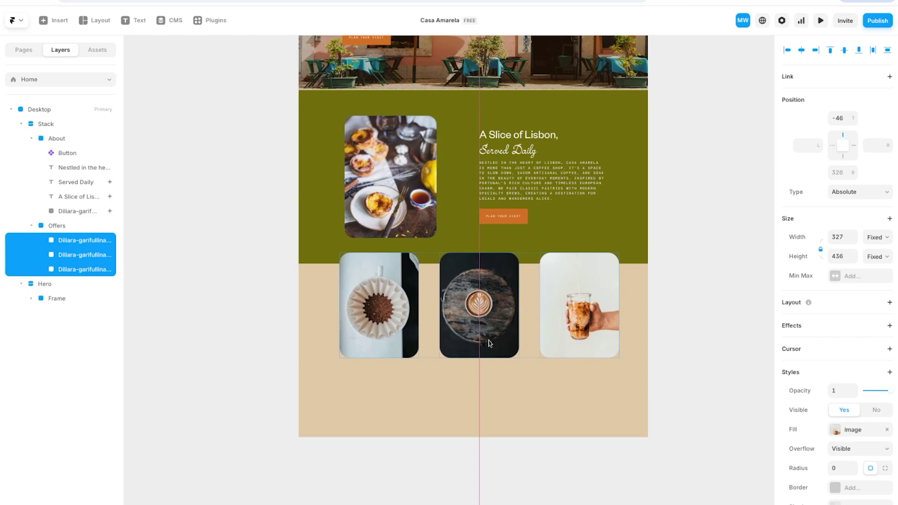
- Try Appear effects on the drink photos, with Scale In Bottom on the French press photo and Fade In on the latte photo
click(395, 322)
click(814, 333)
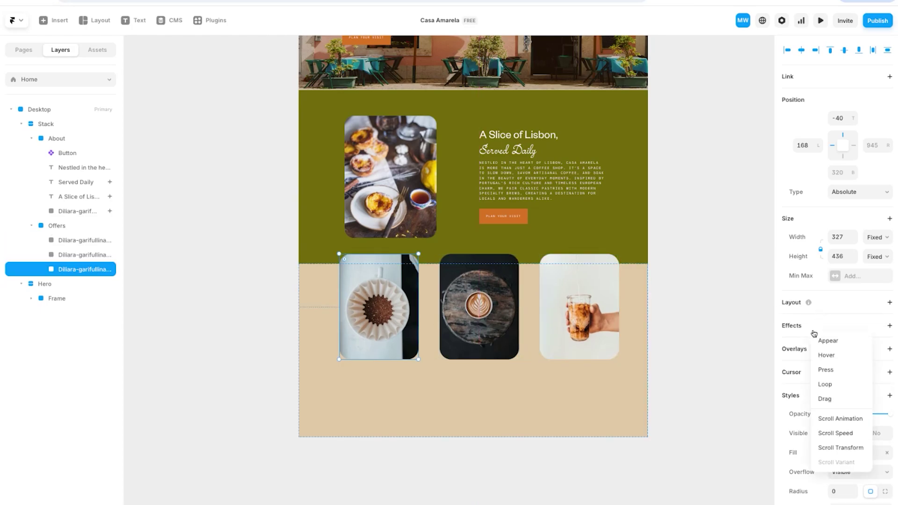
click(828, 340)
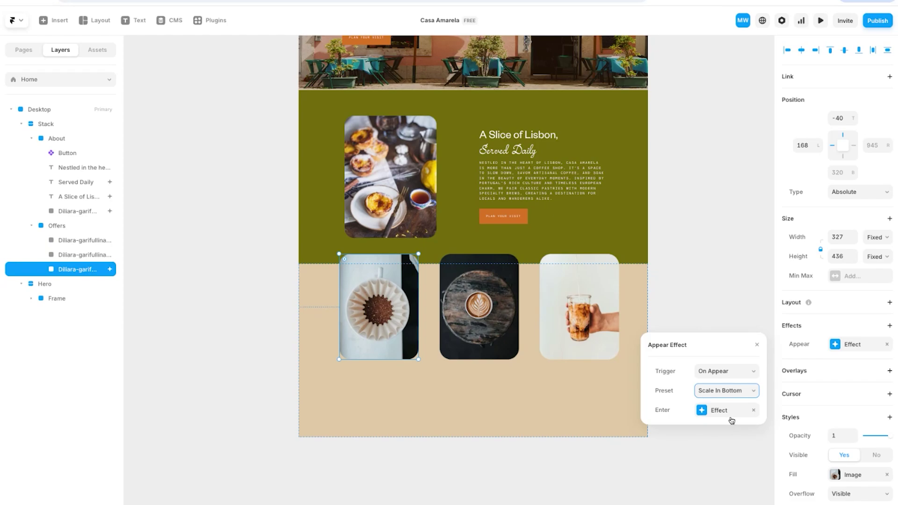
click(501, 337)
click(812, 327)
click(824, 340)
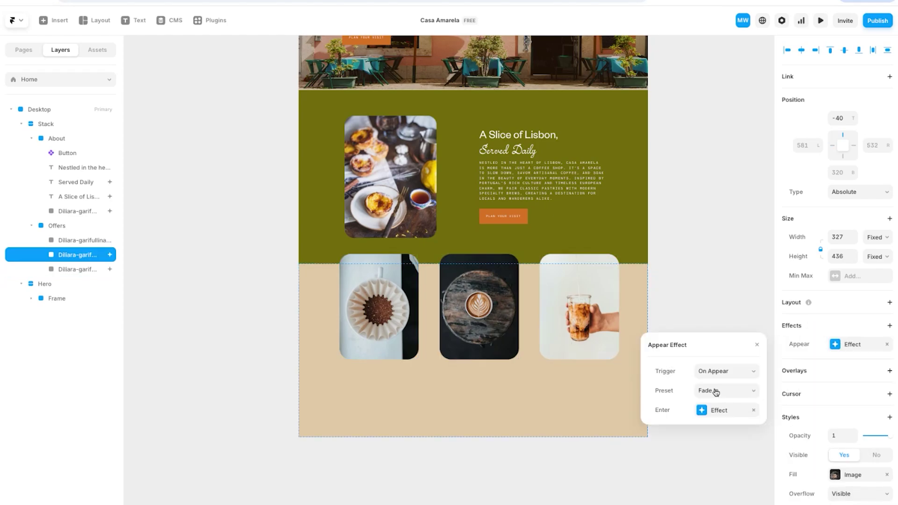
click(757, 345)
- Remove the Appear effects from the French press and latte photos
click(406, 333)
click(887, 344)
click(501, 346)
click(887, 345)
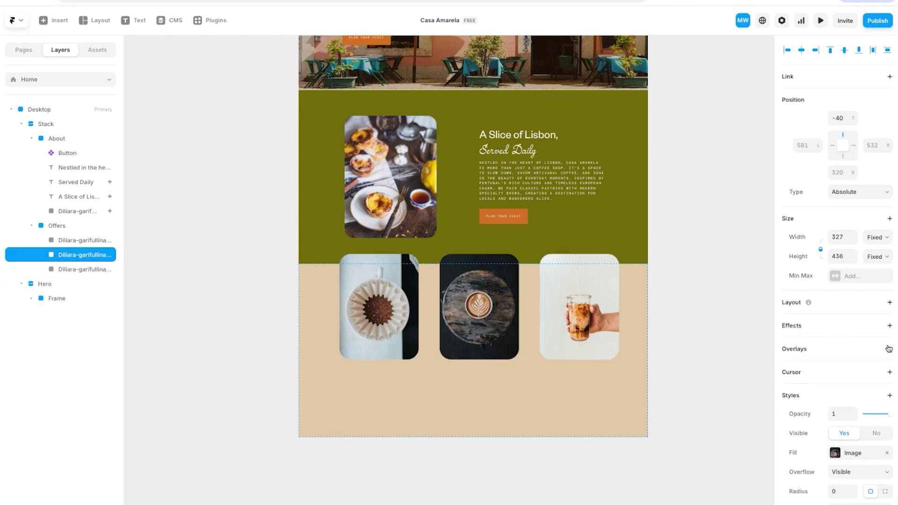
- Add a Scroll Animation to the French press photo with the On Scroll trigger, direction Down and the Slide Out Bottom preset
click(387, 308)
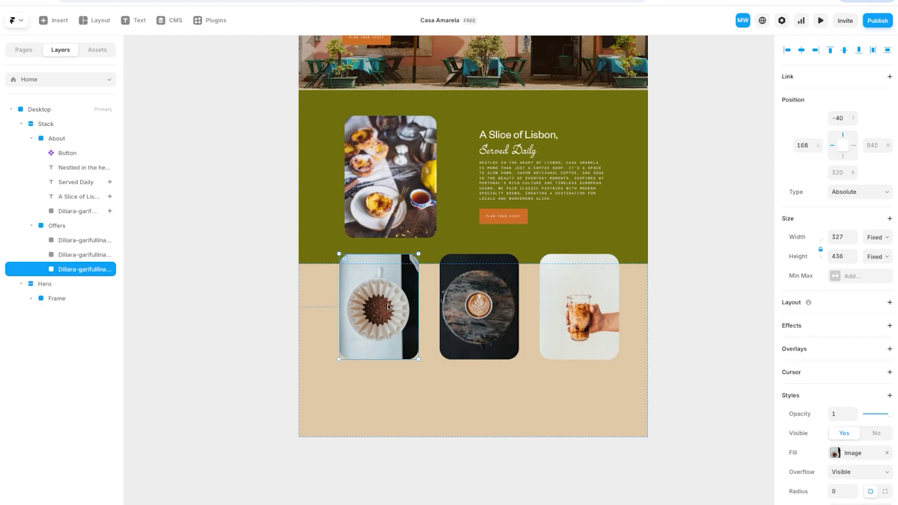
click(832, 326)
click(853, 414)
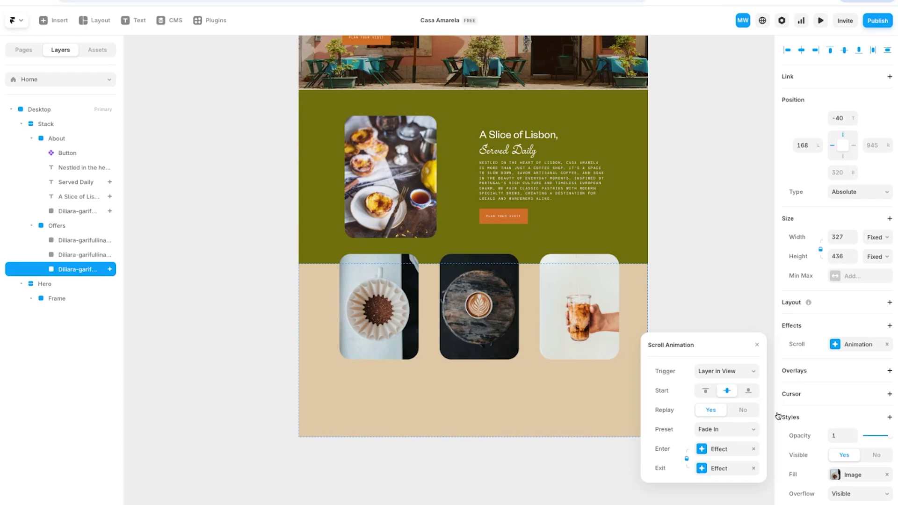
click(724, 376)
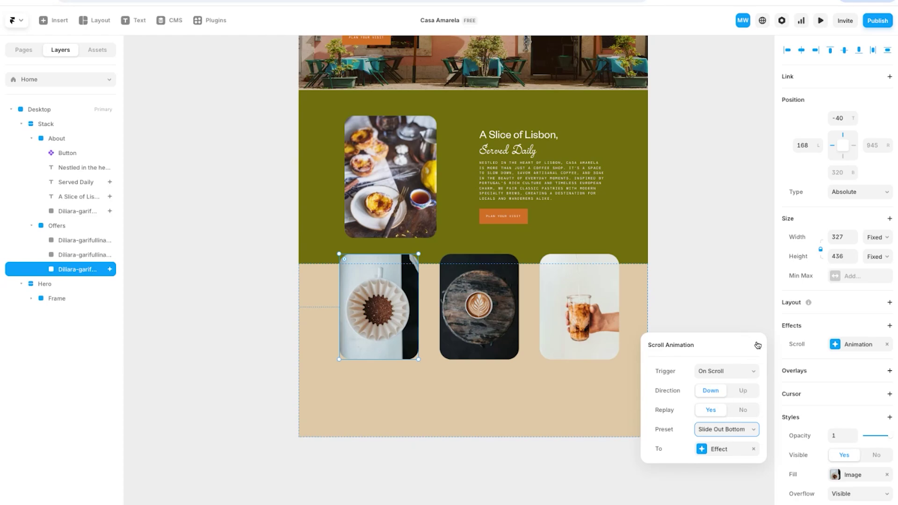
- Preview the page and scroll to the drink photos to check the French press photo's slide-out animation
click(720, 282)
click(820, 20)
scroll(813, 166, down, 10)
scroll(813, 166, up, 4)
scroll(813, 166, down, 5)
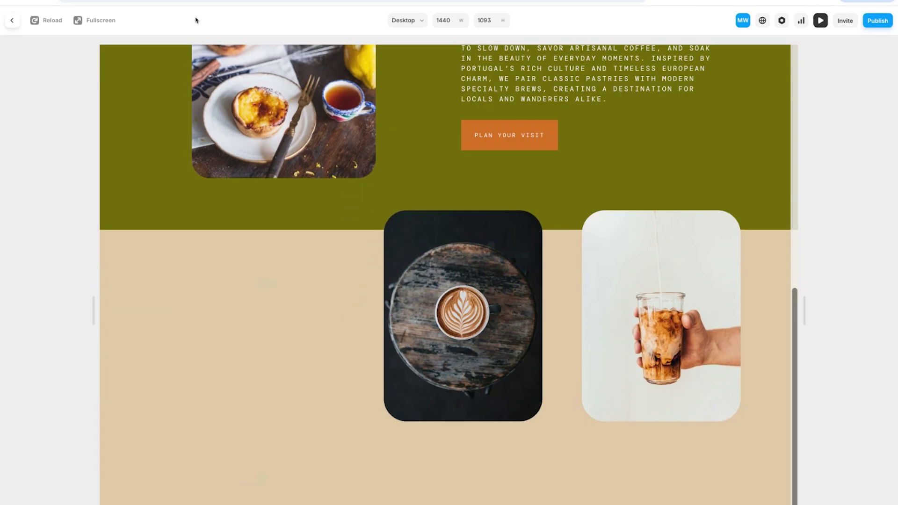
- Try the French press photo's Scroll Animation with direction Up and Replay set to No, and preview the page
click(12, 20)
click(394, 336)
click(858, 344)
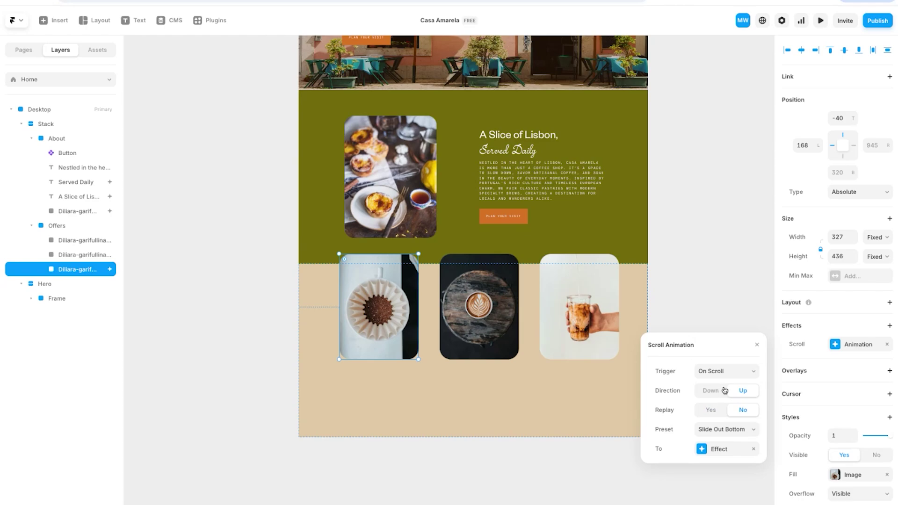
click(819, 20)
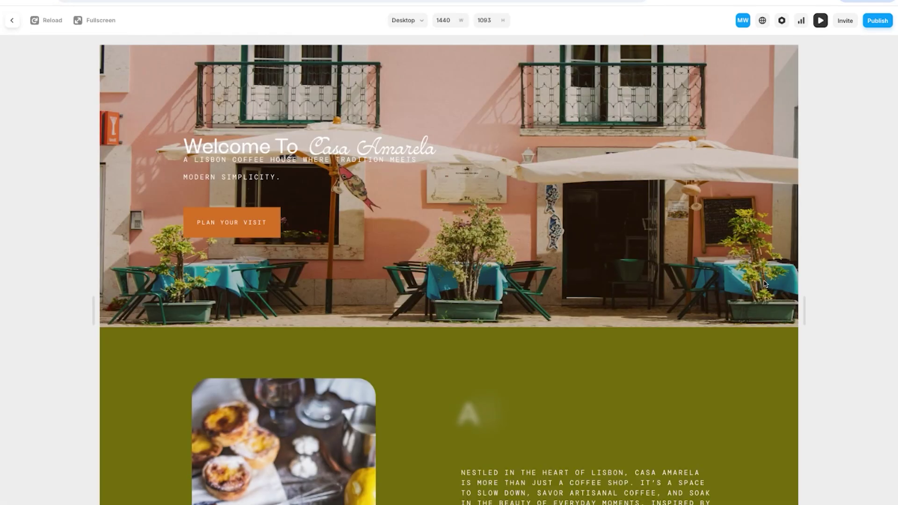
scroll(189, 37, down, 8)
click(12, 20)
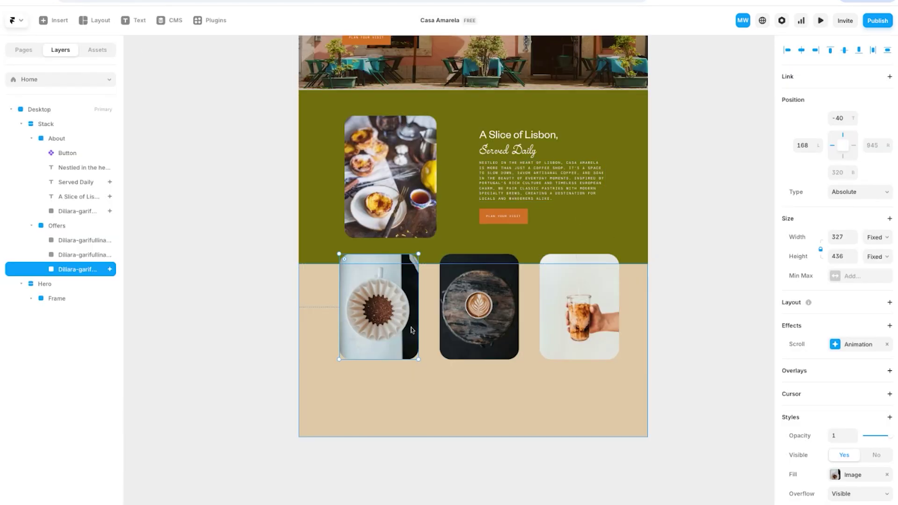
- Replace the French press photo's Scroll Animation with an On Scroll Transform starting from opacity 0.4 and scale 0.8
click(857, 347)
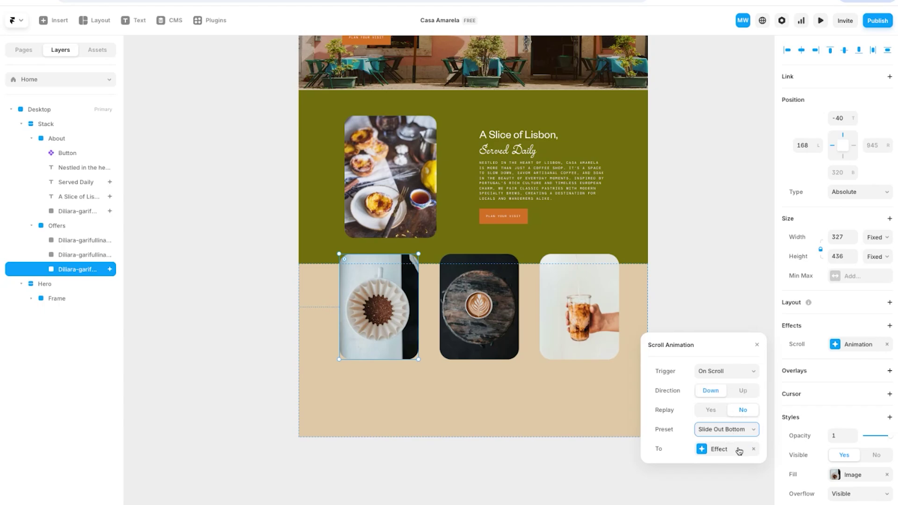
click(756, 345)
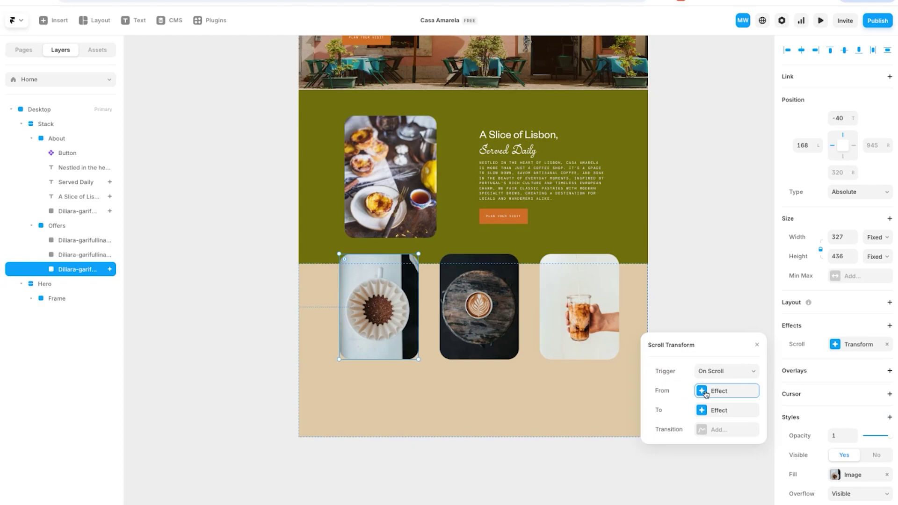
click(706, 392)
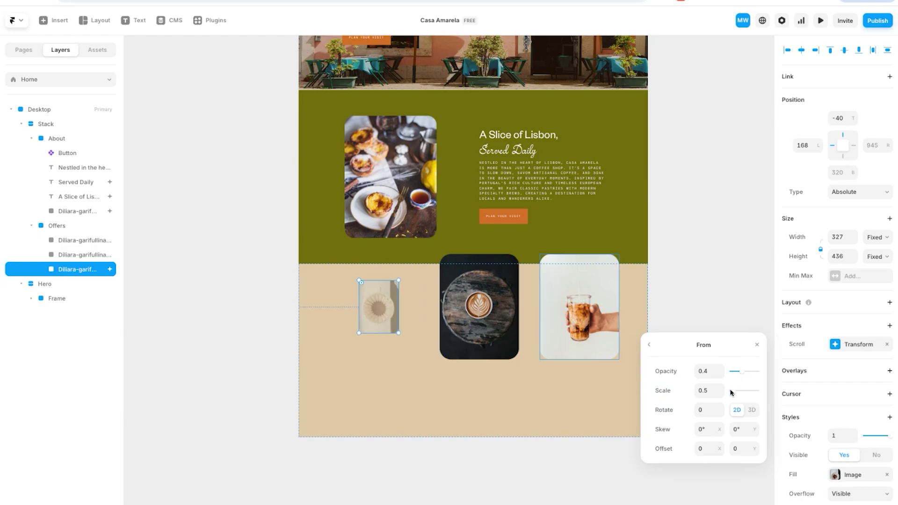
drag(732, 393, 733, 395)
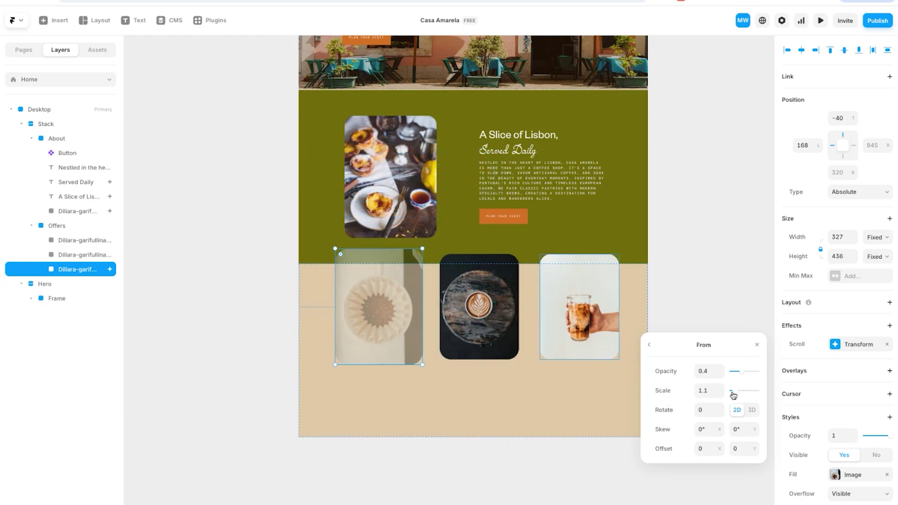
drag(733, 395, 734, 394)
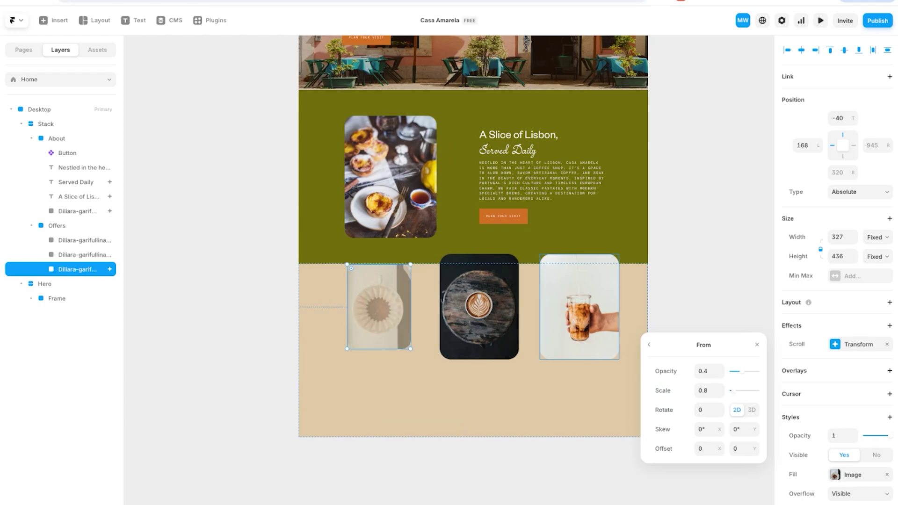
click(649, 344)
click(723, 411)
click(647, 347)
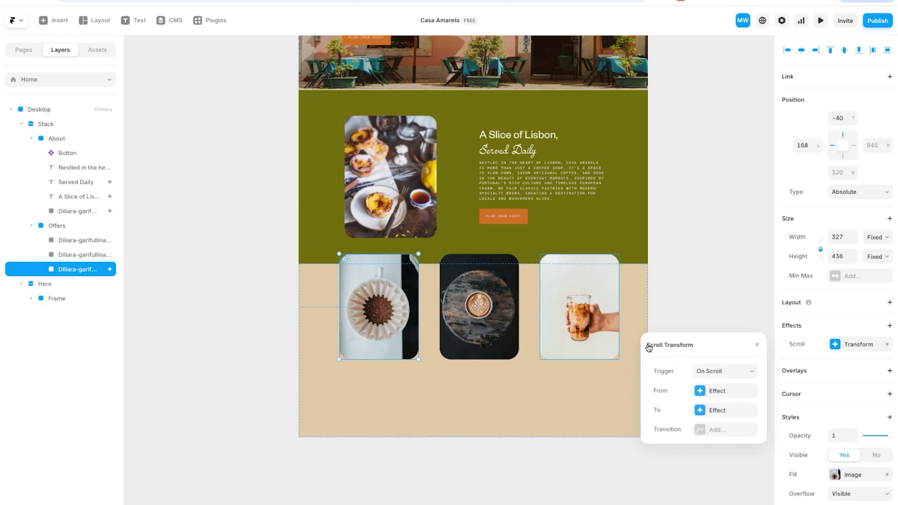
- Add a physics-based transition to the French press photo's Scroll Transform, with stiffness 500, damping 60 and mass 1
click(707, 434)
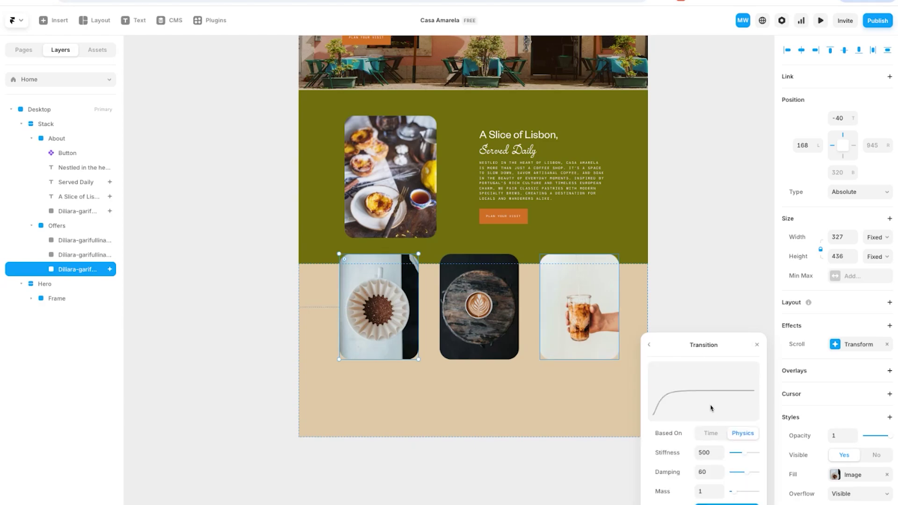
scroll(484, 369, down, 3)
scroll(495, 369, up, 2)
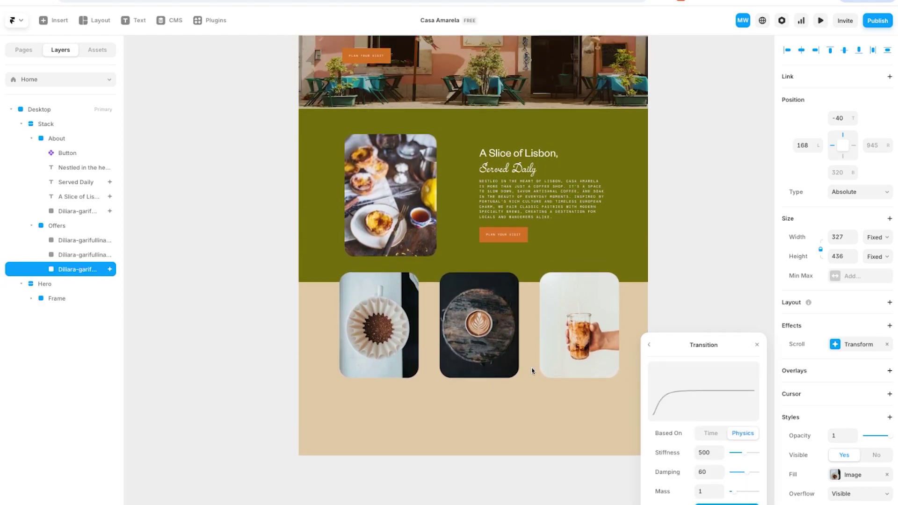
click(710, 434)
click(740, 434)
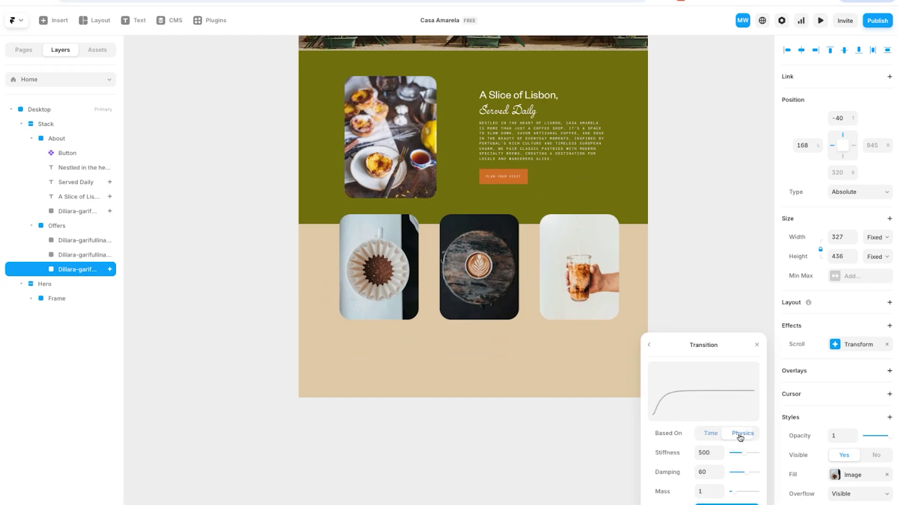
click(718, 435)
click(748, 435)
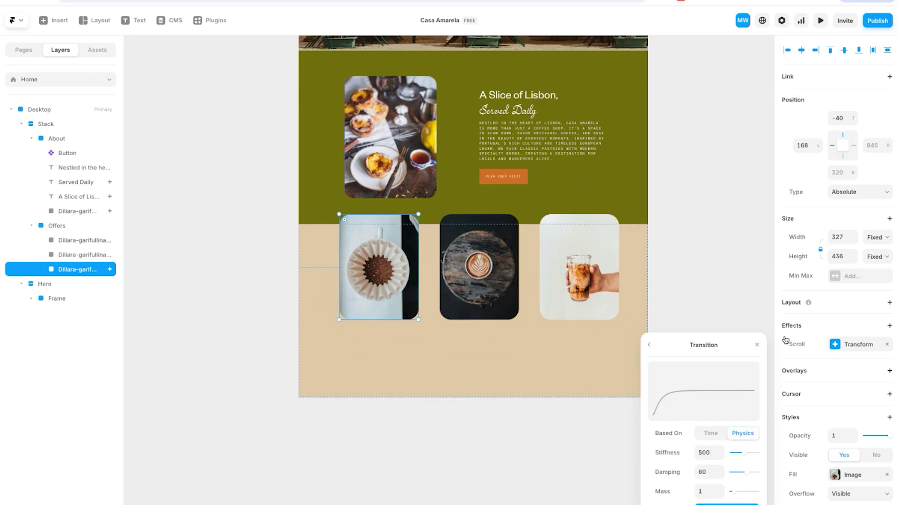
click(757, 345)
- Preview the French press photo's scroll transform by scrolling the page back and forth, and review its effect settings
click(822, 20)
scroll(449, 280, up, 3)
scroll(449, 281, down, 3)
scroll(449, 281, up, 1)
scroll(449, 281, down, 1)
click(12, 20)
click(380, 280)
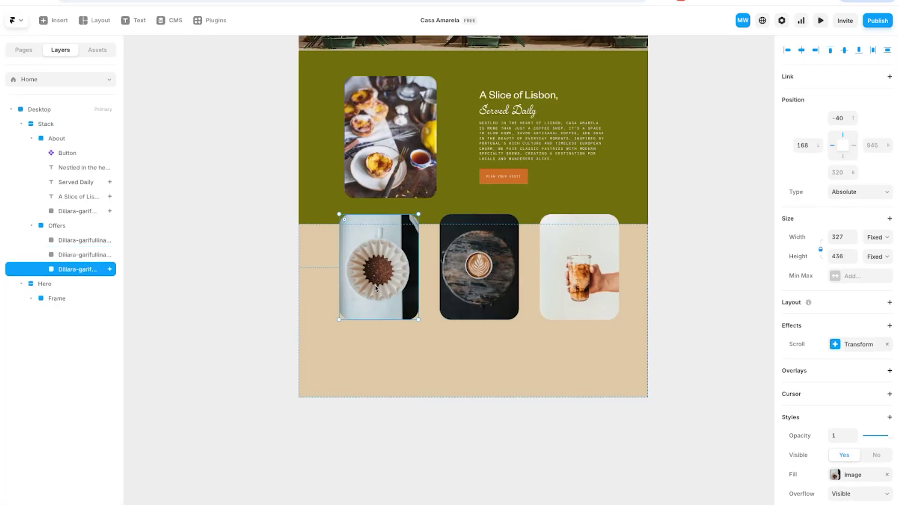
click(861, 345)
click(756, 345)
- Add an On Scroll Transform to the latte photo, starting from opacity 0.4 and scale 0.8 like the French press photo
click(482, 281)
click(799, 329)
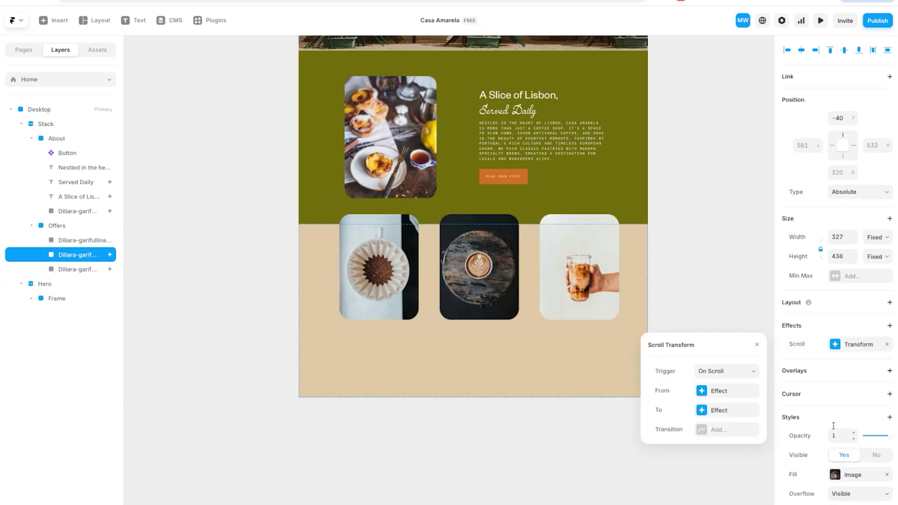
click(723, 391)
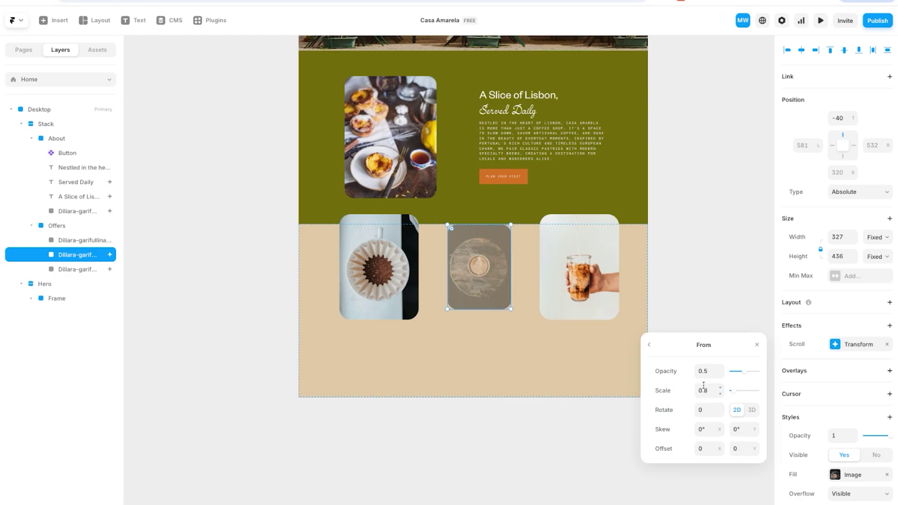
click(348, 265)
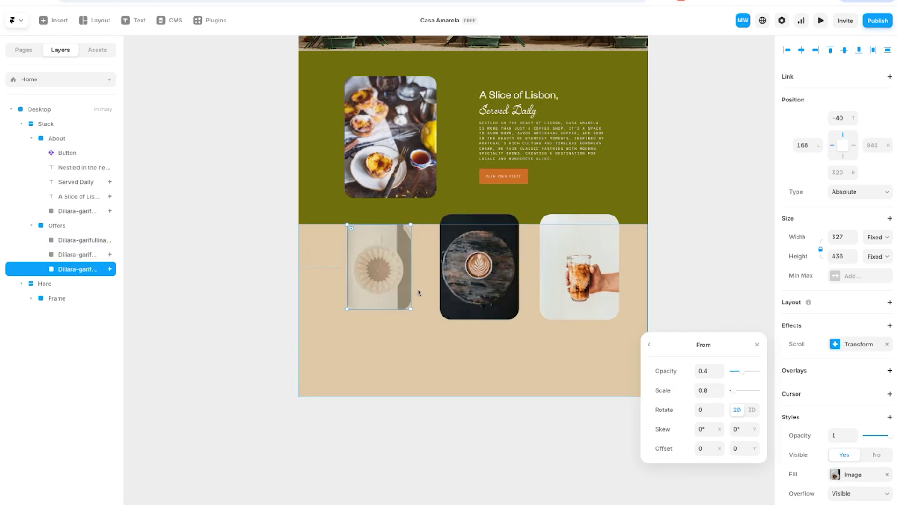
click(491, 286)
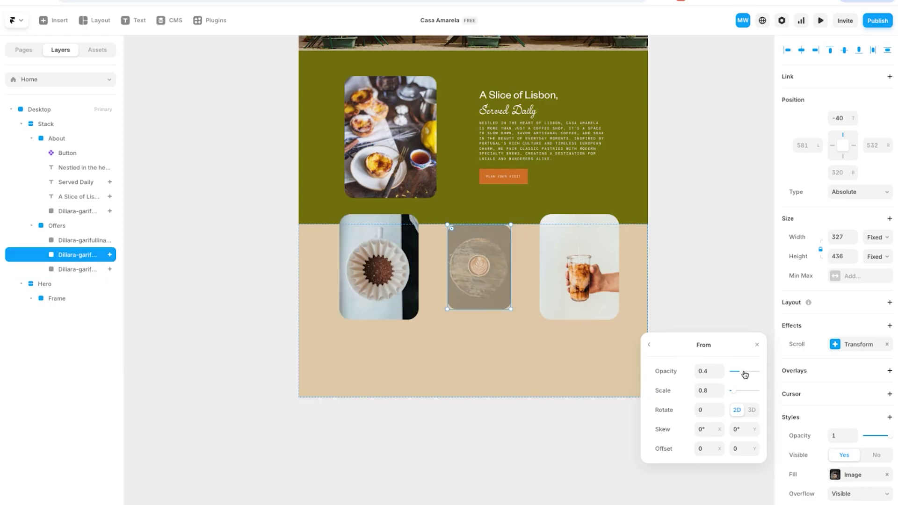
click(649, 345)
- Give the latte photo's Scroll Transform a physics-based transition with stiffness 500, damping 60 and mass 1
click(718, 430)
click(726, 434)
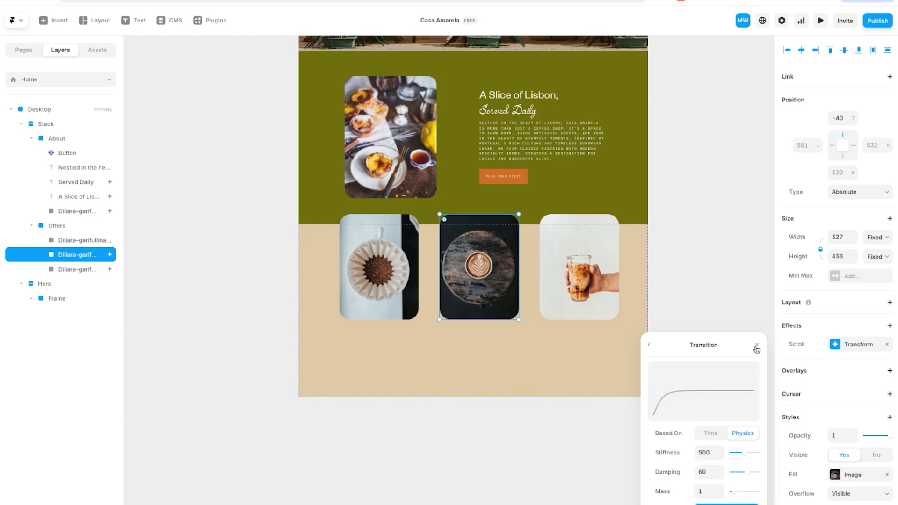
click(757, 346)
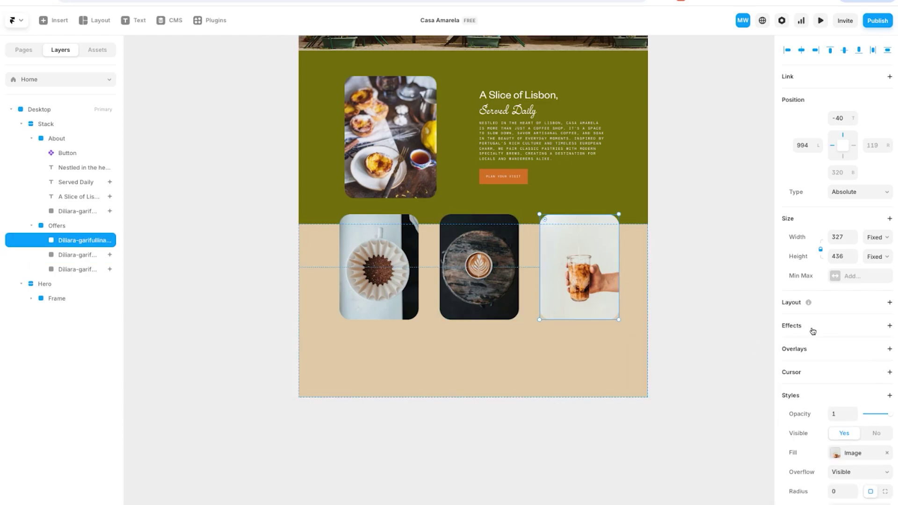
- Add a Scroll Transform to the iced coffee photo, starting from opacity 0.4 with an adjusted scale, and add a transition
click(817, 328)
click(845, 444)
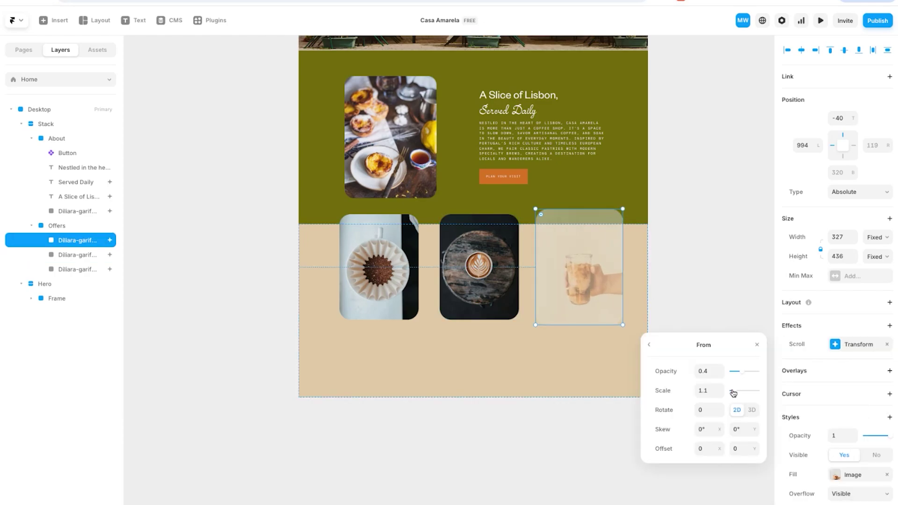
click(650, 345)
click(720, 167)
- Preview the page and scroll through the menu section to check the scroll transforms on all three drink photos
click(821, 20)
scroll(374, 233, down, 8)
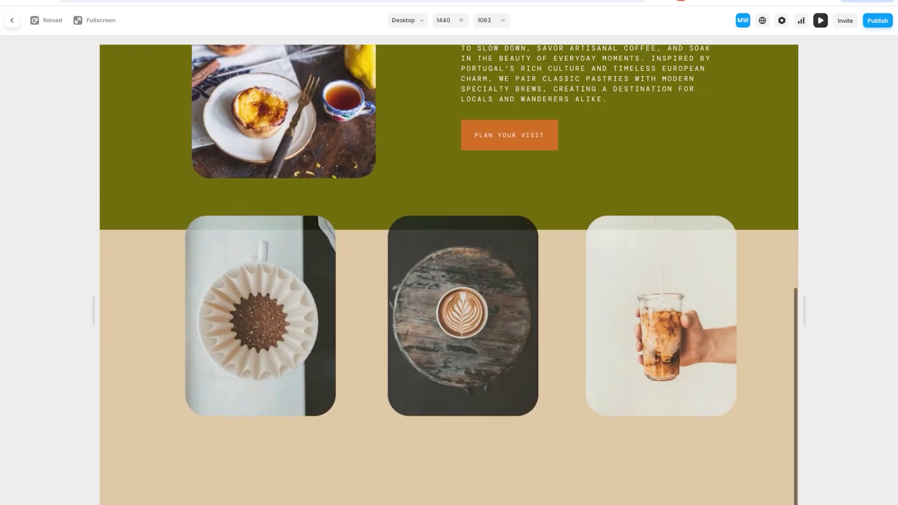
scroll(374, 233, up, 2)
scroll(351, 219, up, 3)
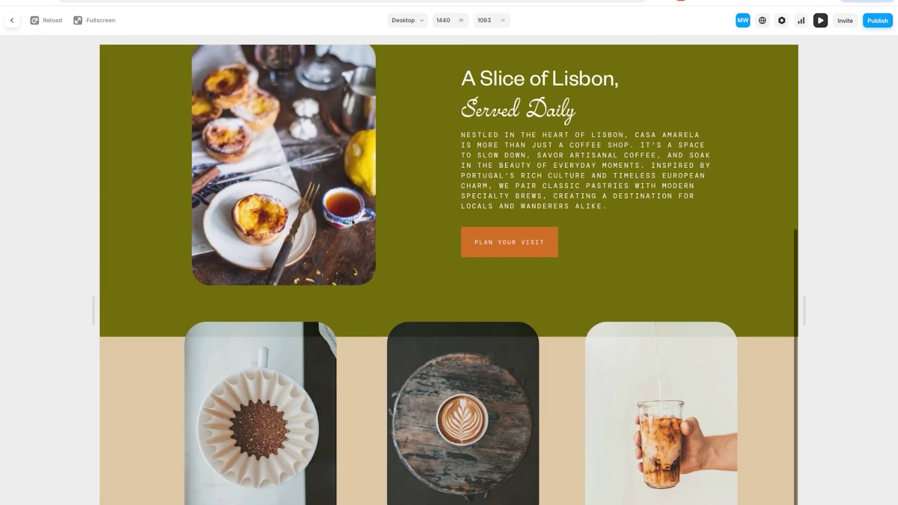
scroll(352, 220, down, 4)
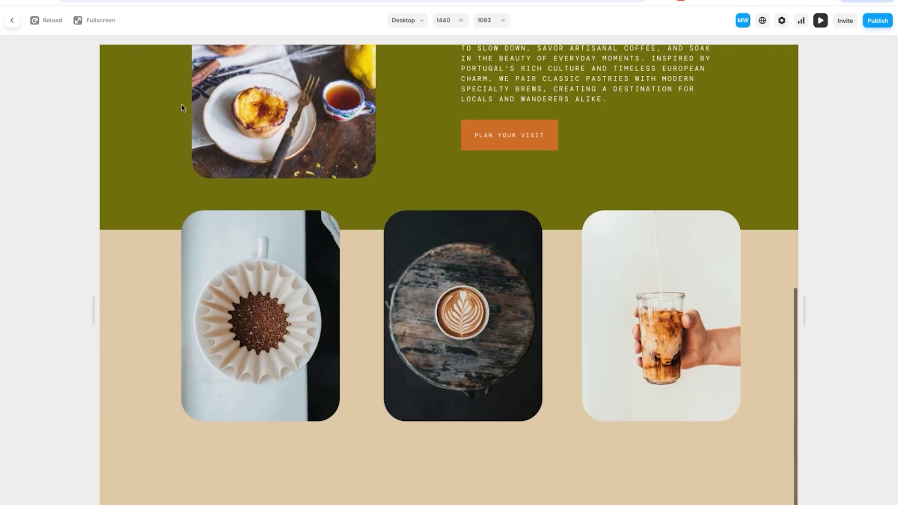
click(13, 22)
- Select the three drink photos in the Offers section and move them down slightly together
drag(351, 310, 704, 336)
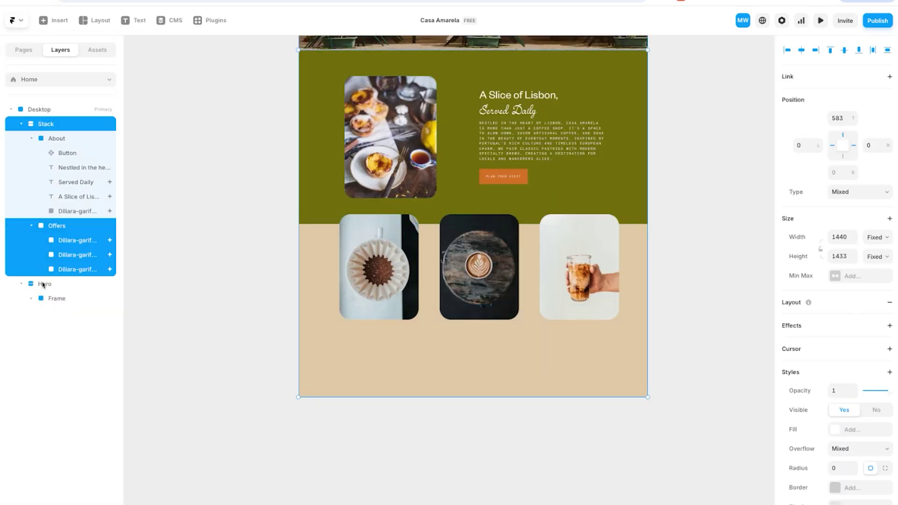
click(63, 239)
shift+click(75, 256)
shift+click(76, 270)
- Stretch the stack holding the About and Offers sections taller, and lengthen the Desktop page to extend below it
click(49, 124)
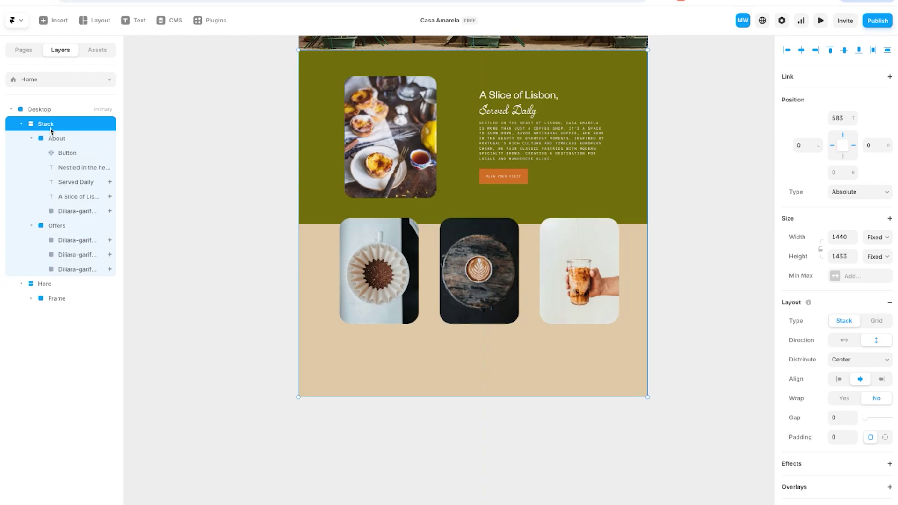
drag(463, 398, 464, 473)
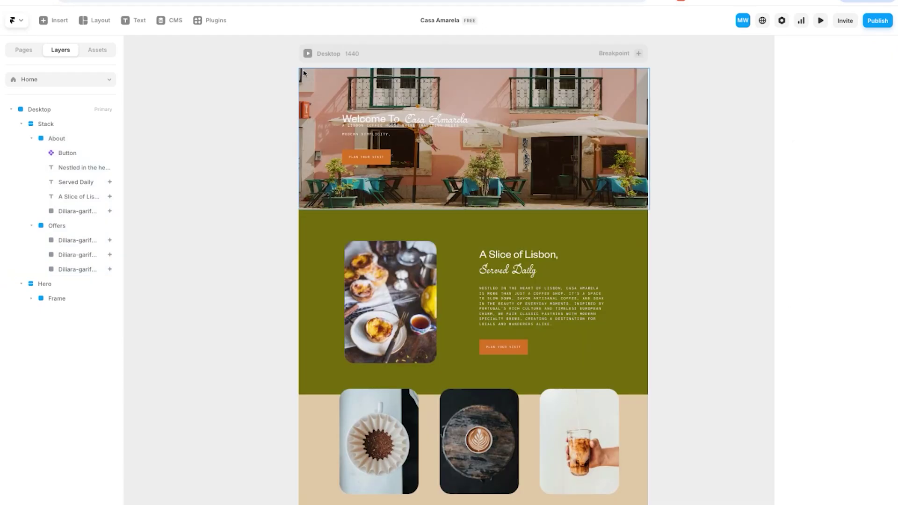
click(318, 53)
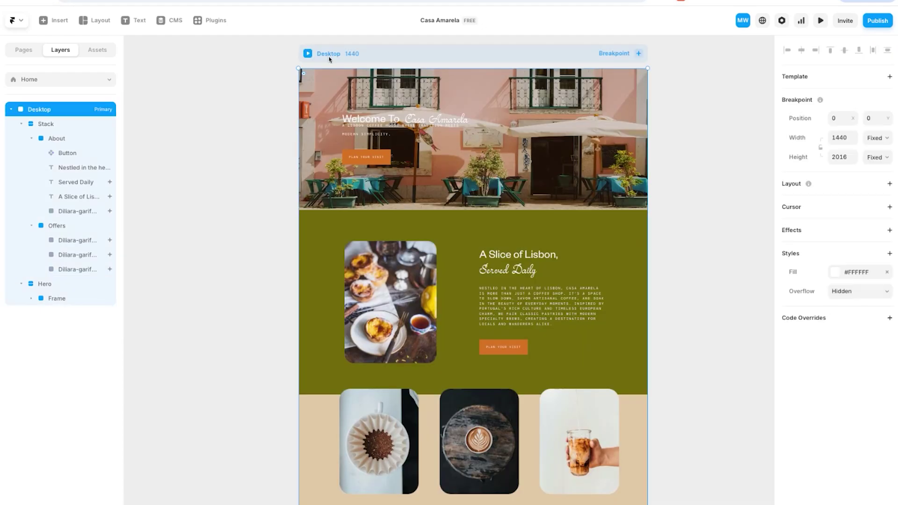
scroll(401, 135, down, 5)
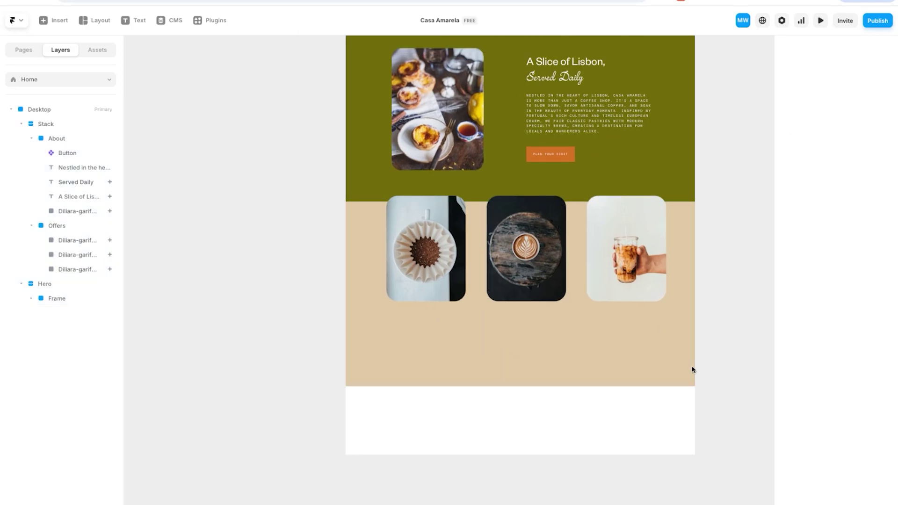
- Add a 342 by 50 text reading "Handcrafted Lattes" in the Heading 2 style directly below the French press photo
drag(392, 314, 474, 360)
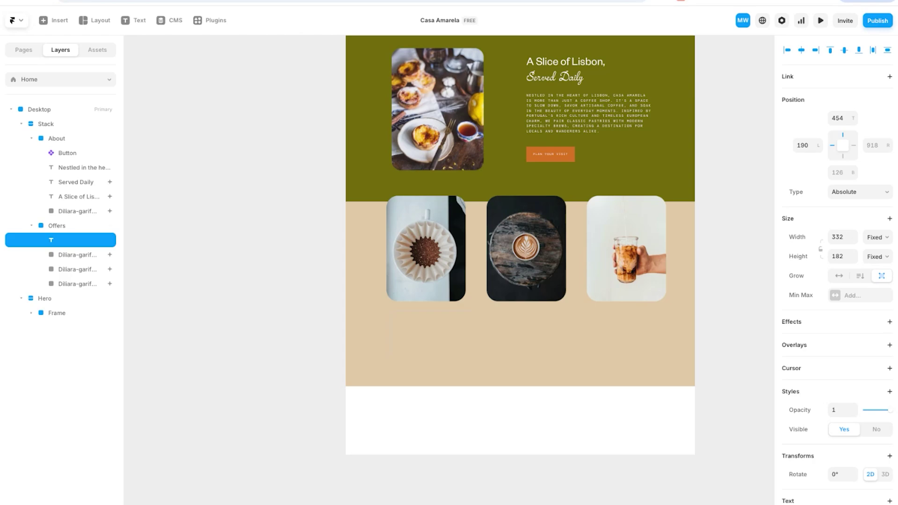
text(Handcrafted Lattes)
key(ctrl+a)
click(889, 500)
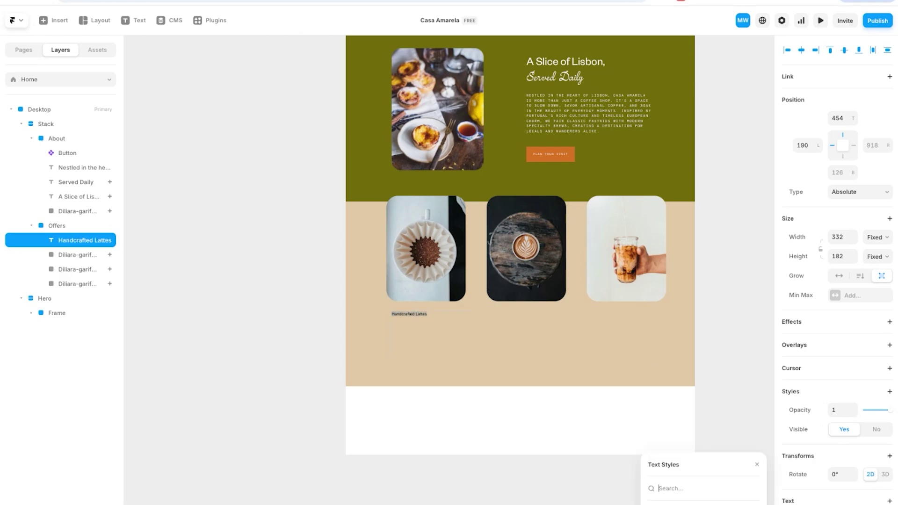
click(432, 327)
drag(469, 333, 438, 318)
click(759, 465)
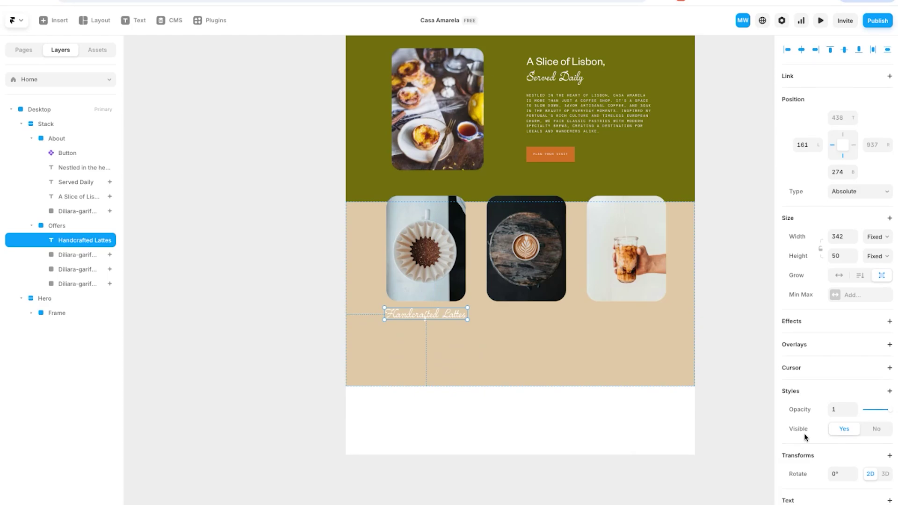
- Color the "Handcrafted Lattes" text #5F2E09 and save that color as a style named Brown
scroll(804, 433, down, 3)
click(837, 441)
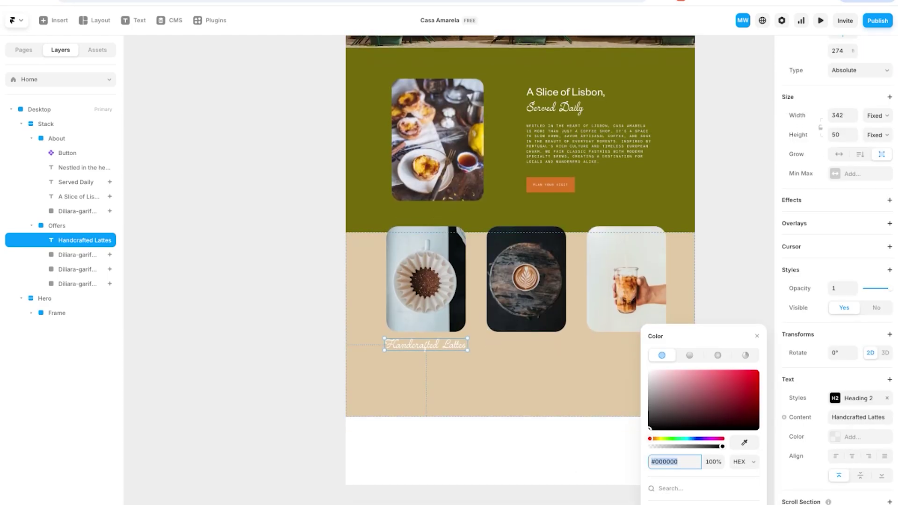
click(674, 461)
text(#5F2E09)
click(703, 502)
text(Brown)
key(Return)
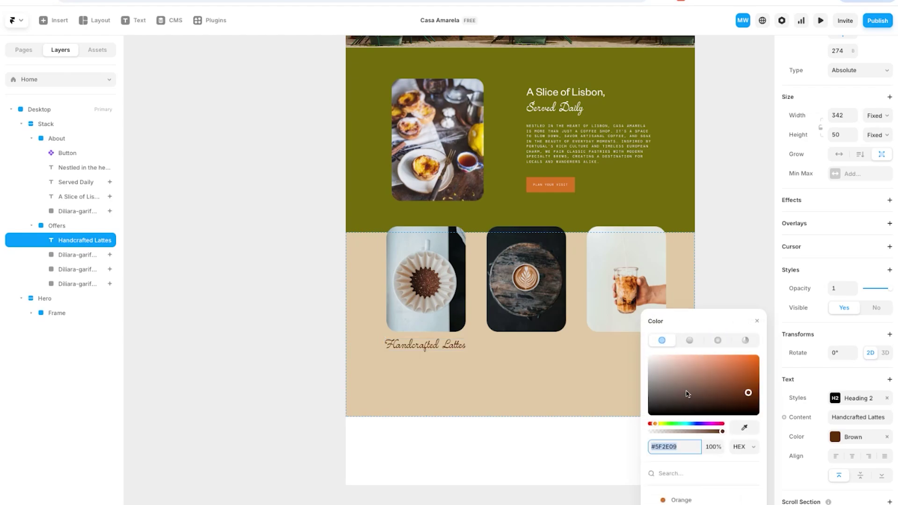
- Duplicate the "Handcrafted Lattes" caption beneath the latte and iced coffee photos, and delete the two stray copies lower in the section
drag(449, 350, 605, 346)
alt+drag(529, 347, 577, 384)
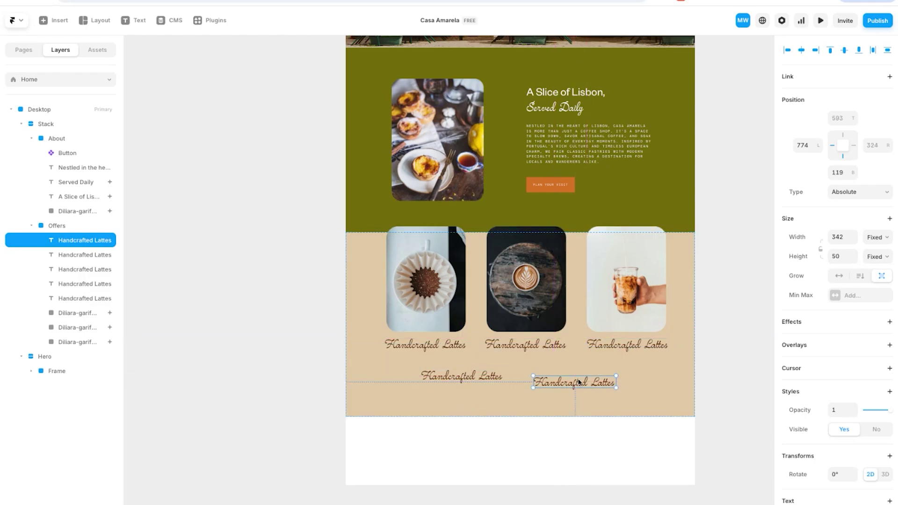
key(Delete)
click(475, 376)
key(Delete)
- Center the iced coffee photo with its caption, and the French press photo with its caption, horizontally on each other
drag(624, 347, 625, 346)
shift+click(628, 308)
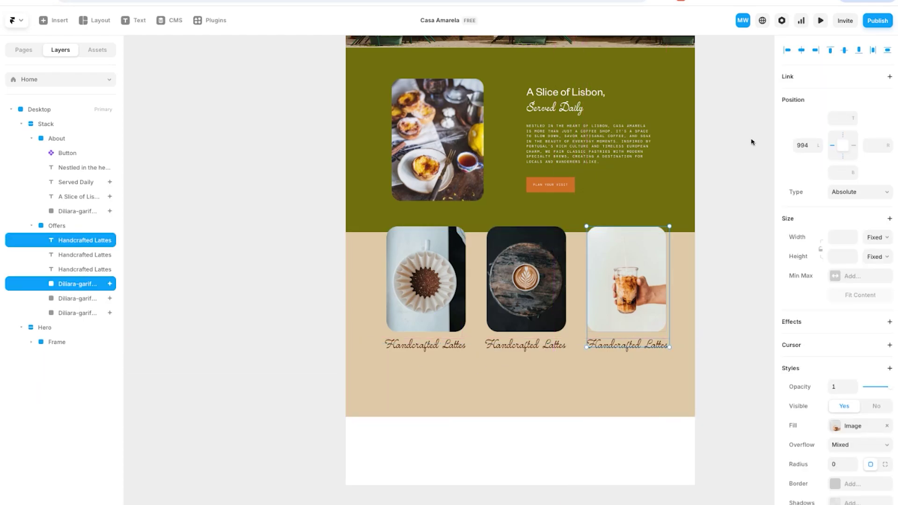
click(803, 50)
click(674, 274)
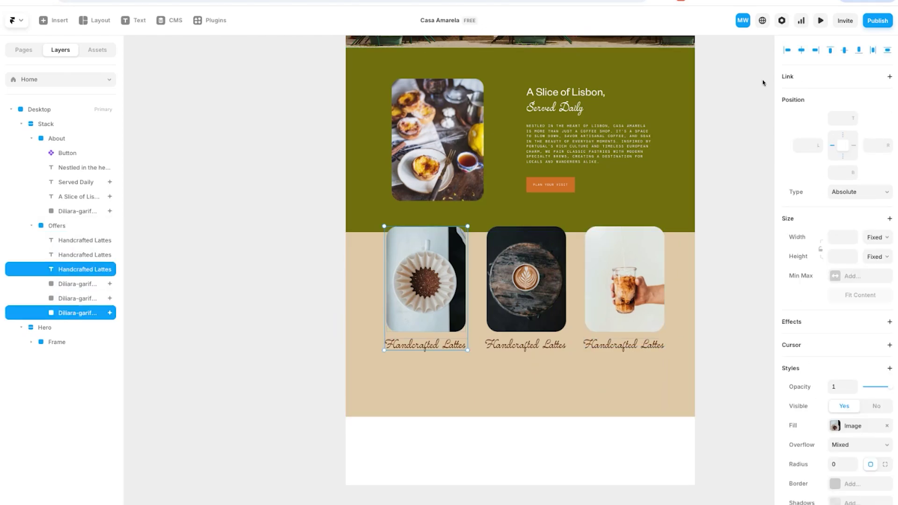
click(802, 51)
click(710, 255)
click(627, 345)
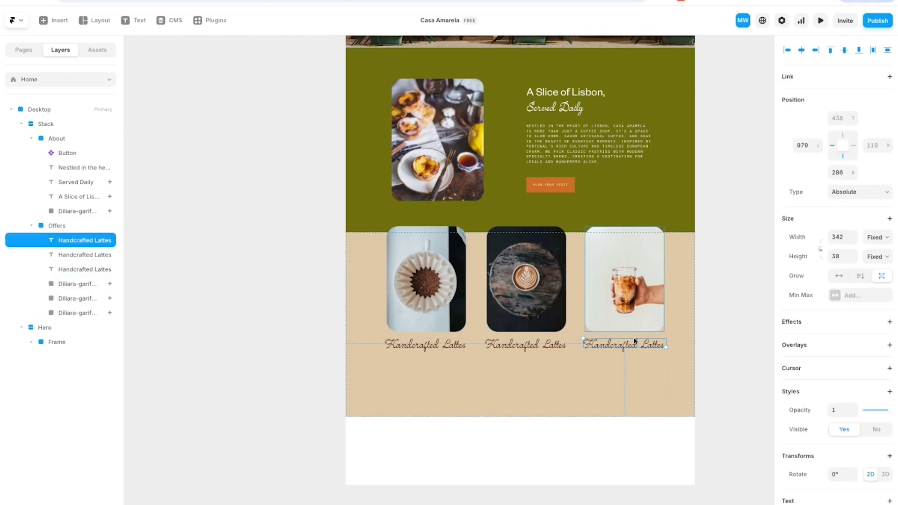
- Distribute the three drink photos evenly across the Offers section
click(624, 285)
shift+click(526, 281)
shift+click(441, 305)
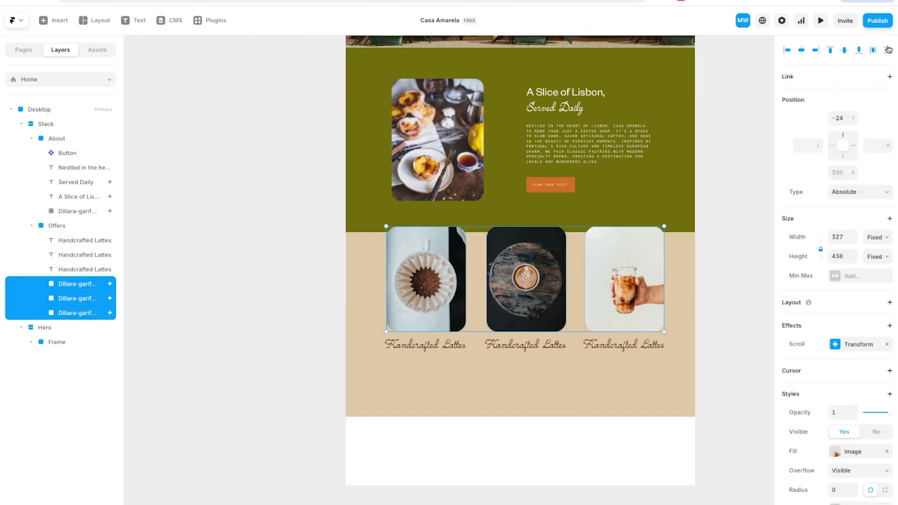
click(872, 50)
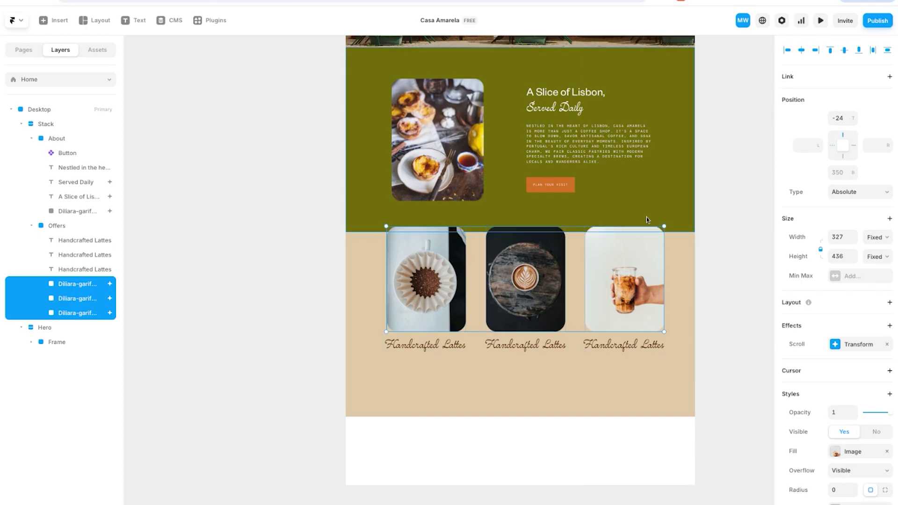
key(Escape)
- Center the middle caption and the latte photo horizontally within the Offers section
click(529, 346)
click(800, 51)
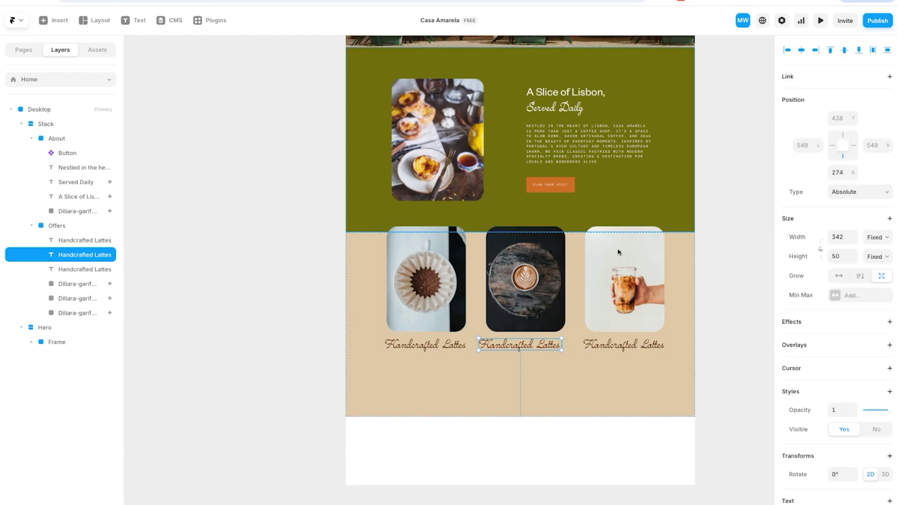
click(524, 281)
click(801, 50)
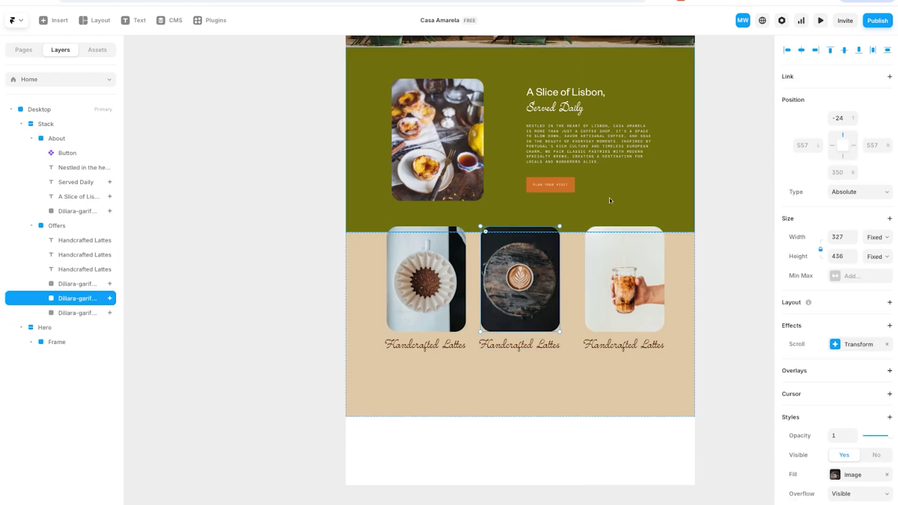
- Move the French press and iced coffee photos with their captions outward to equal side margins of about 119 px
click(449, 347)
shift+click(449, 320)
drag(449, 320, 441, 308)
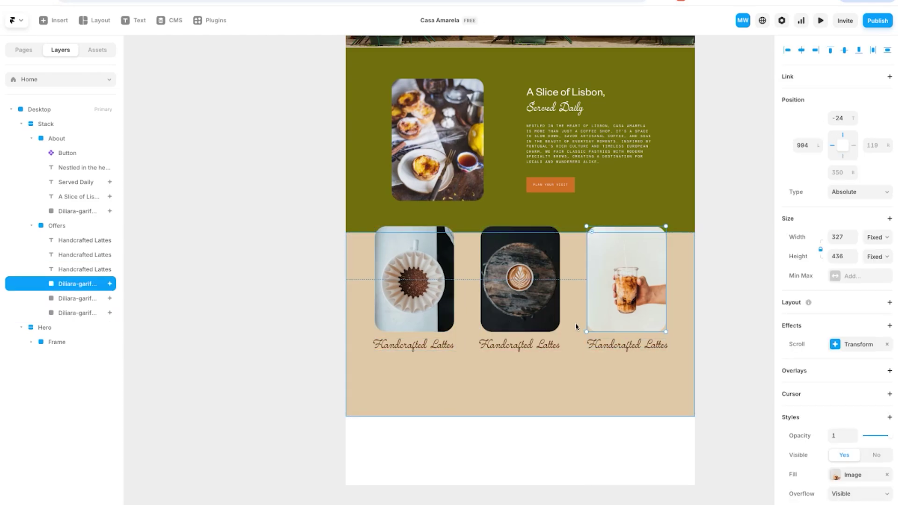
drag(622, 347, 618, 347)
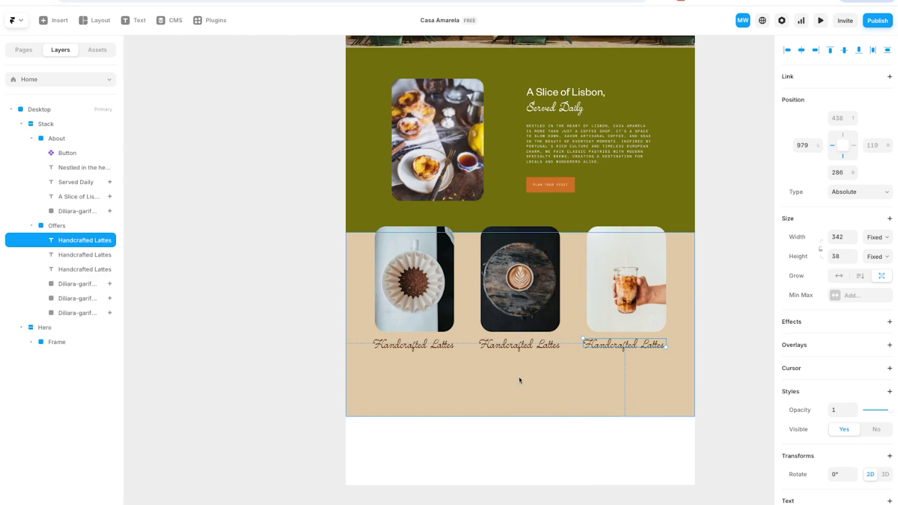
- Replace the caption under the iced coffee photo with "Cold Brew" and center its text alignment
click(515, 345)
double_click(625, 344)
key(super+v)
click(427, 378)
double_click(645, 346)
key(ctrl+a)
key(ctrl+v)
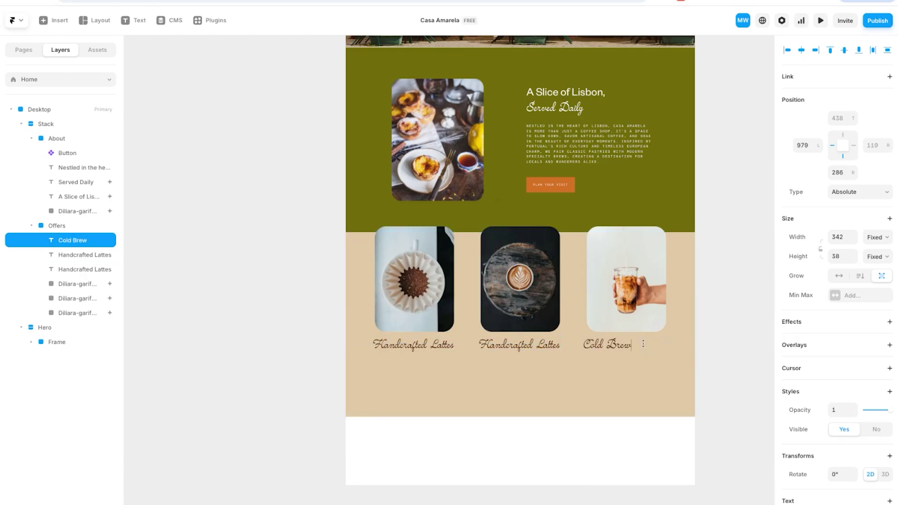
click(737, 362)
scroll(837, 271, down, 2)
click(851, 503)
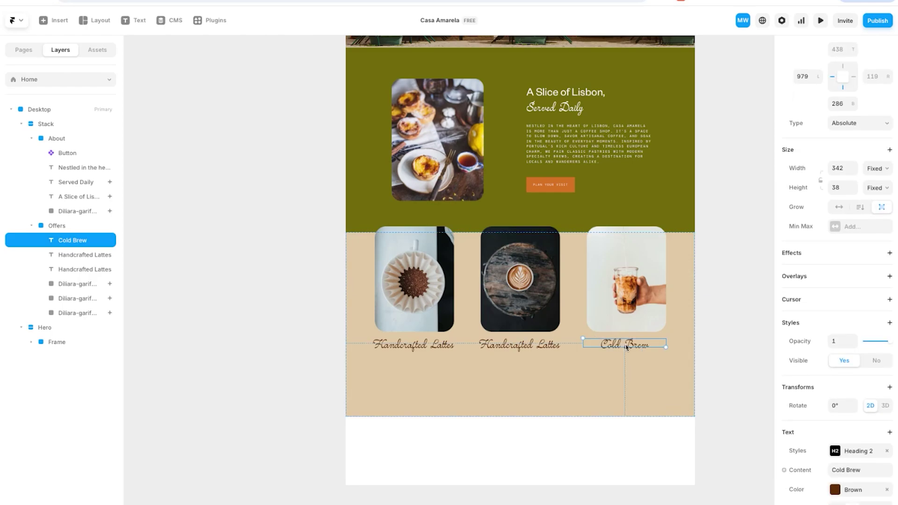
- Replace the caption under the French press photo with "French Press" and center its text alignment
double_click(413, 345)
text(French Press)
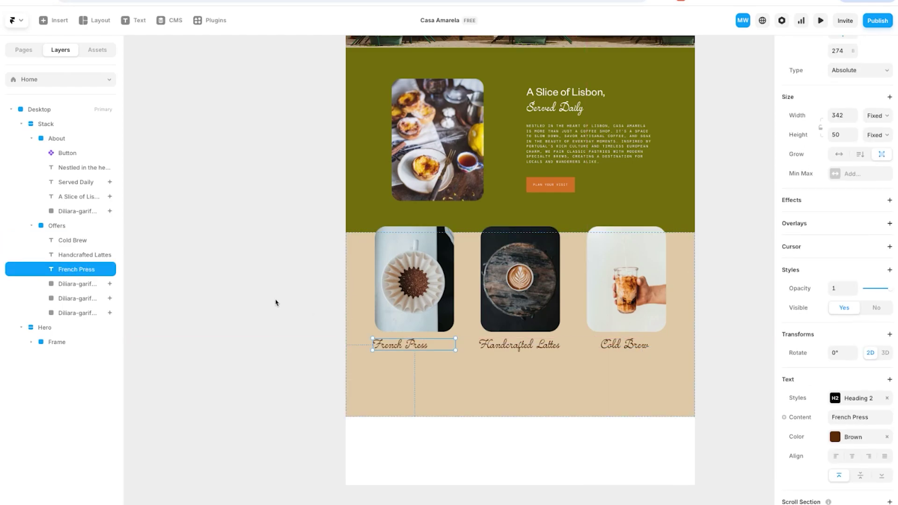
click(716, 347)
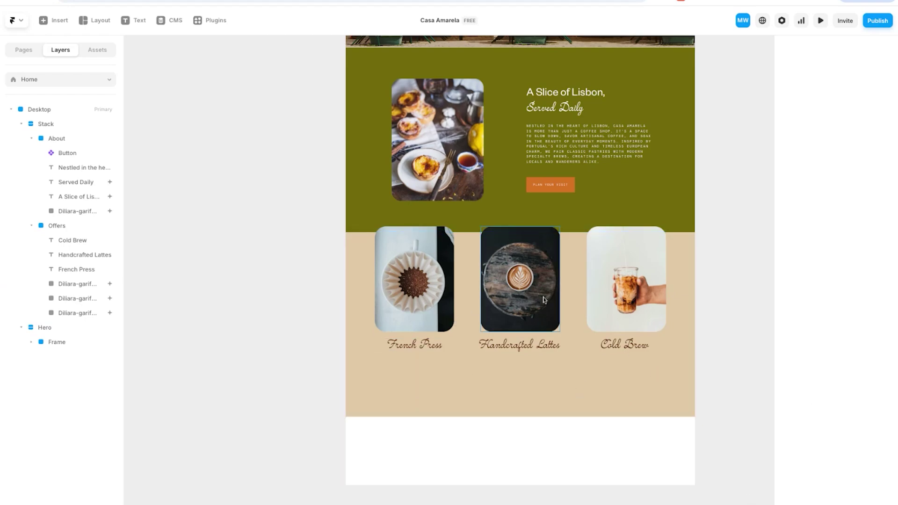
- Insert the Button component into the Offers section and place it centrally below the "Handcrafted Lattes" caption
key(super+k)
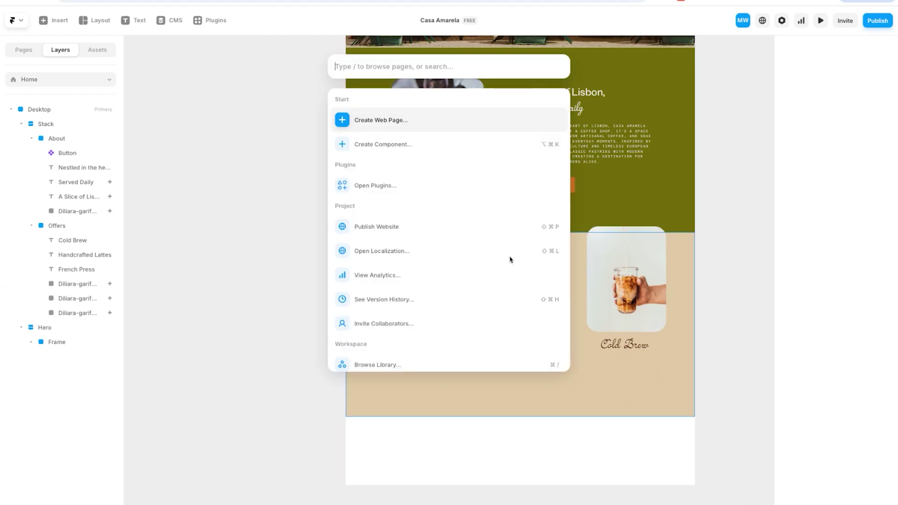
text(button)
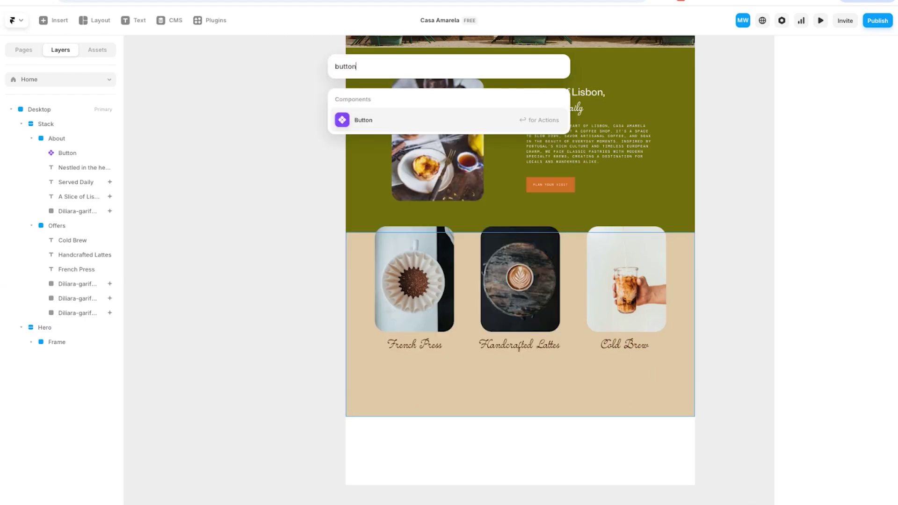
click(343, 119)
click(349, 103)
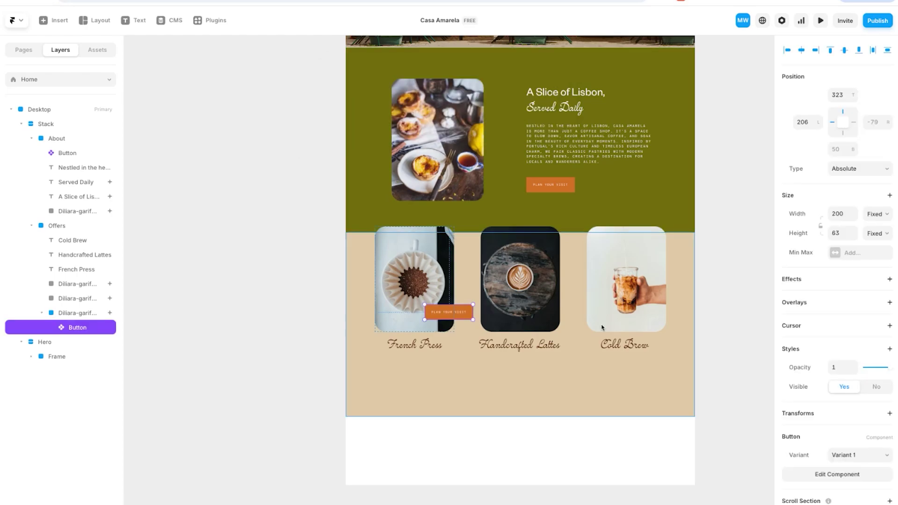
drag(456, 312, 520, 375)
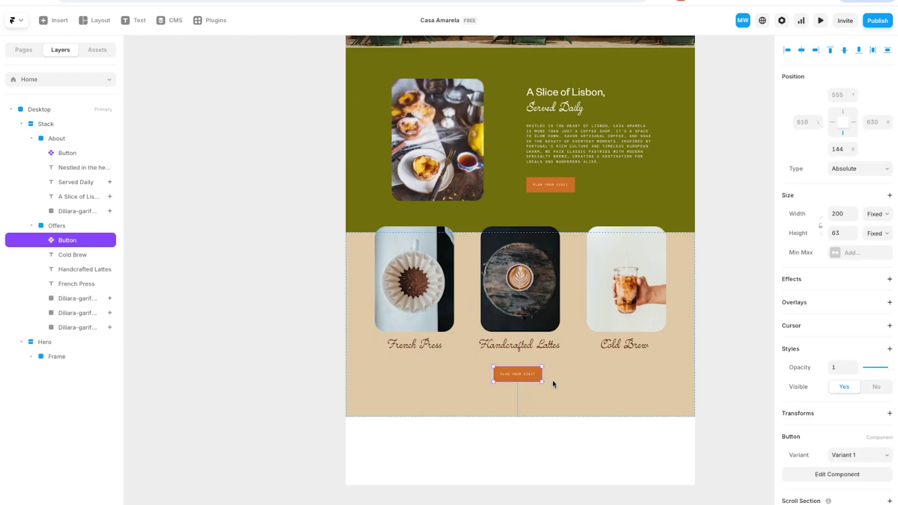
- Switch the Offers button to its green variant and center it horizontally, then check the page layout
click(872, 459)
drag(518, 376, 529, 377)
click(424, 389)
click(725, 363)
scroll(730, 327, up, 4)
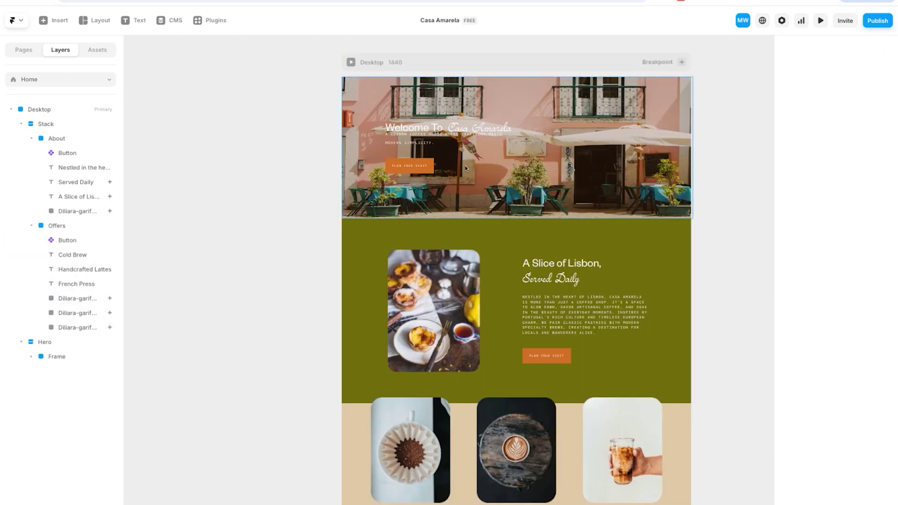
scroll(467, 169, down, 4)
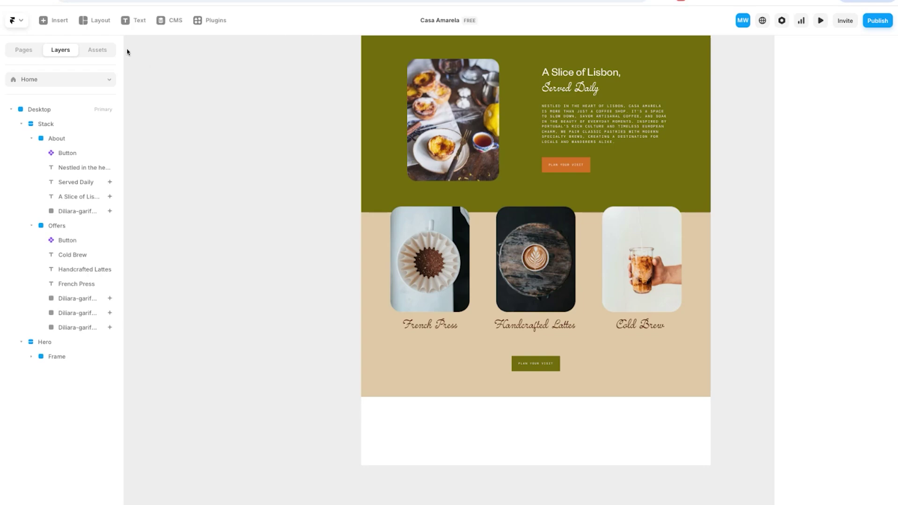
- Create a new project component named "Footer"
click(99, 52)
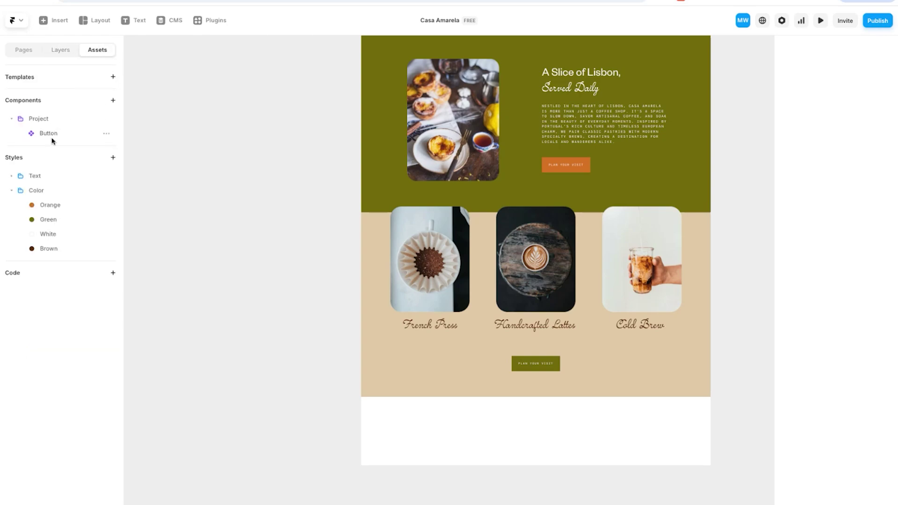
click(113, 100)
click(138, 113)
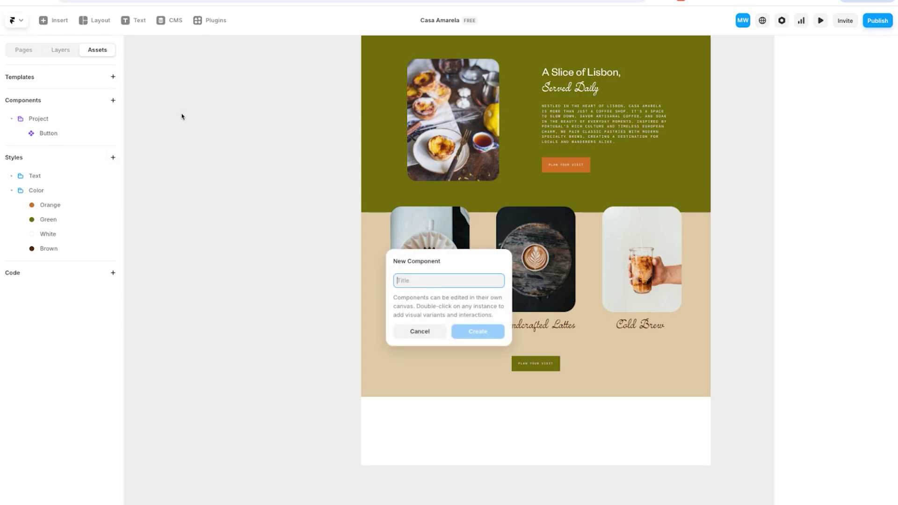
text(Footer)
key(Return)
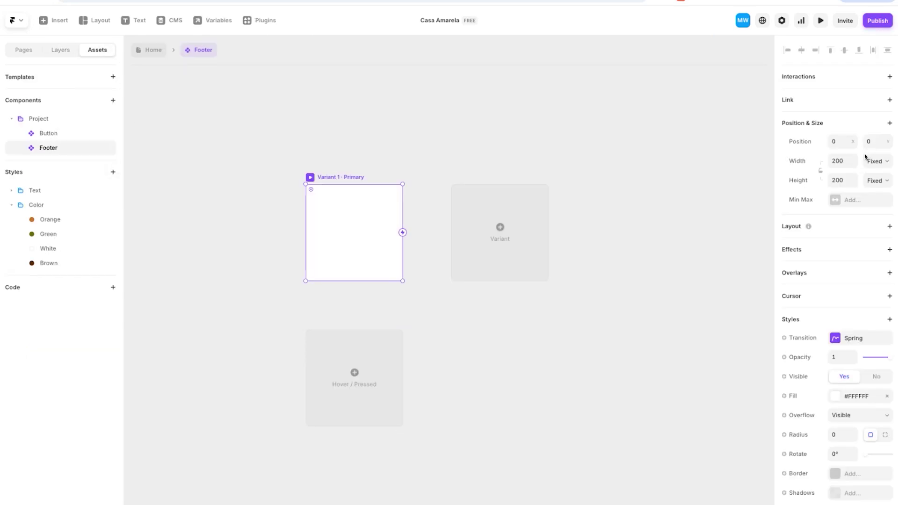
- Set the width of the Footer component's primary variant to 1440
click(843, 159)
key(Return)
click(618, 151)
key(super+minus)
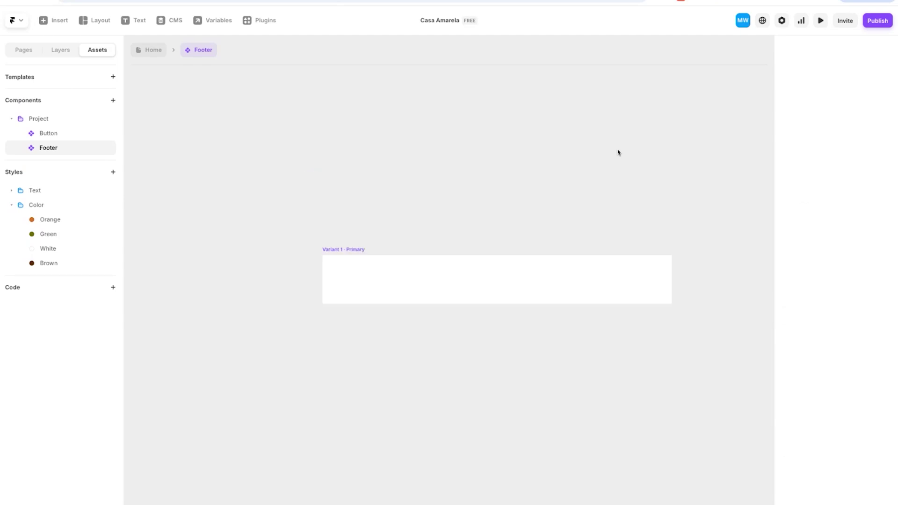
scroll(342, 274, right, 2)
click(320, 275)
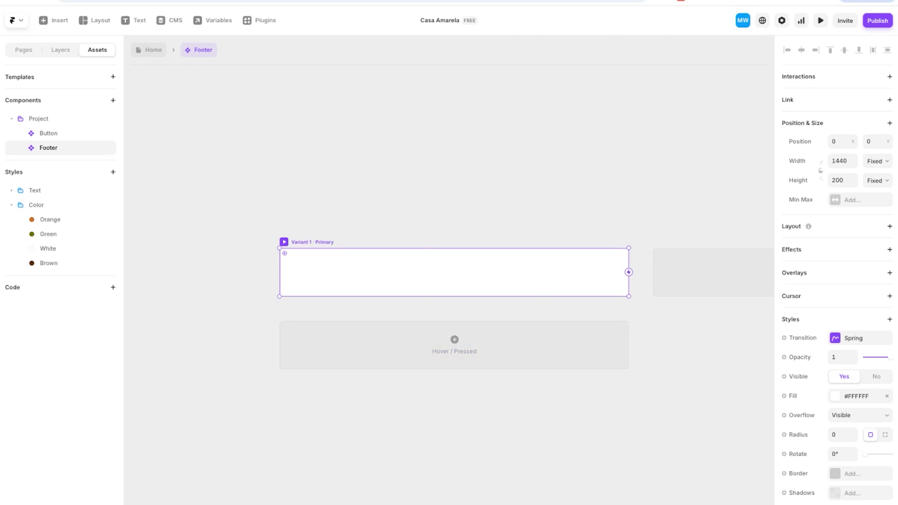
- Fill the footer with #EDD070 and save that color as a style named Yellow
click(832, 400)
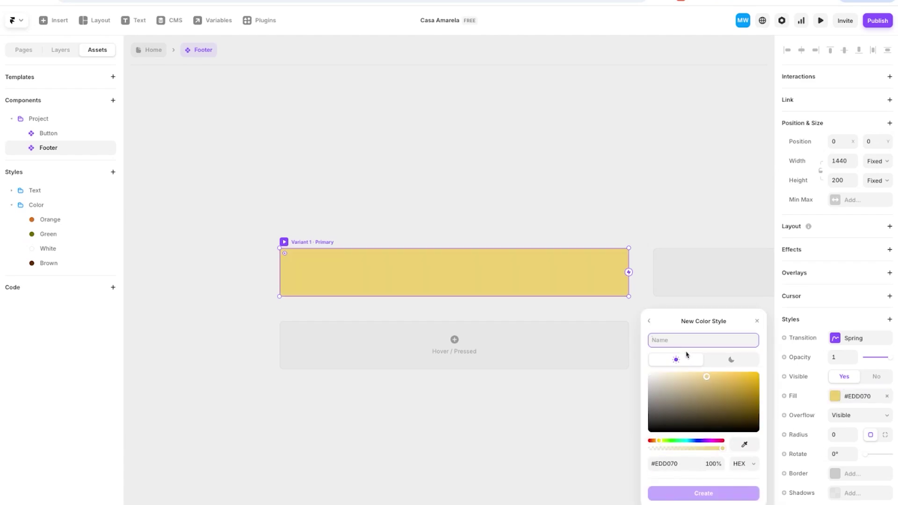
text(Yellow)
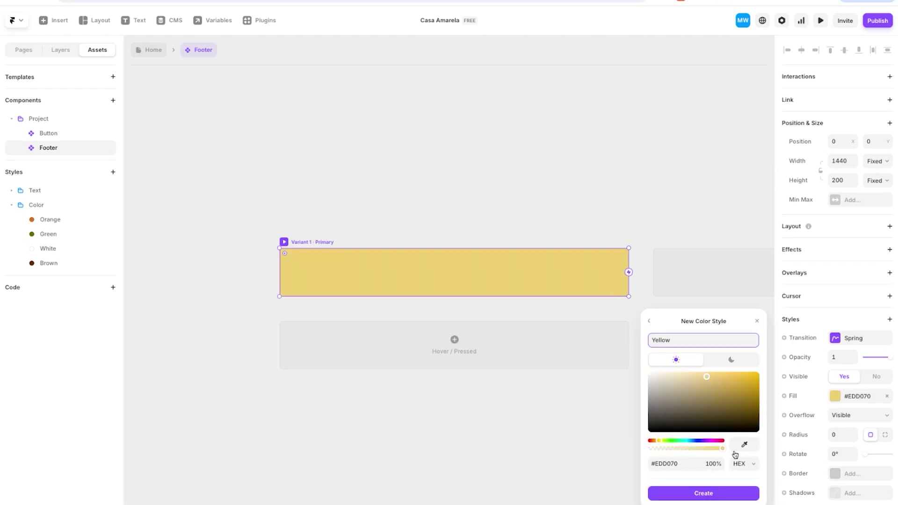
click(723, 494)
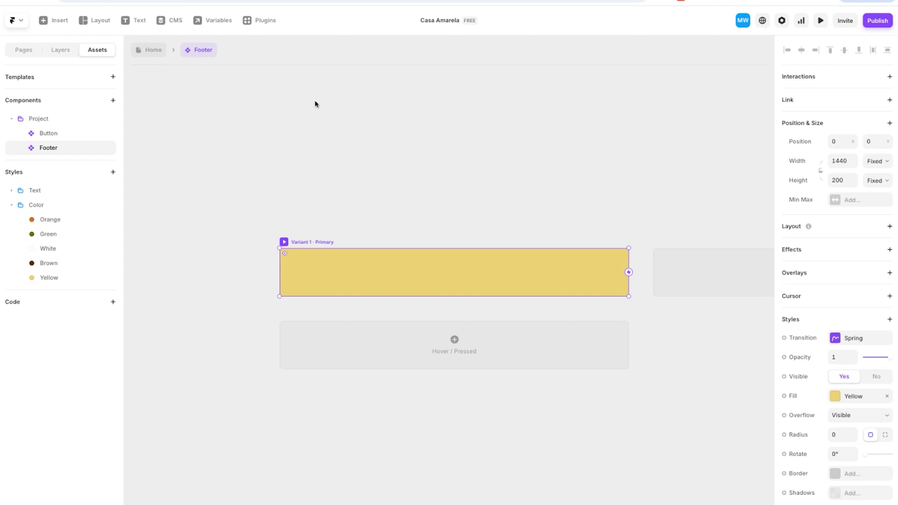
- Add a "Casa Amarela" text on the footer's left side in the script heading style with the Brown color
key(t)
click(293, 273)
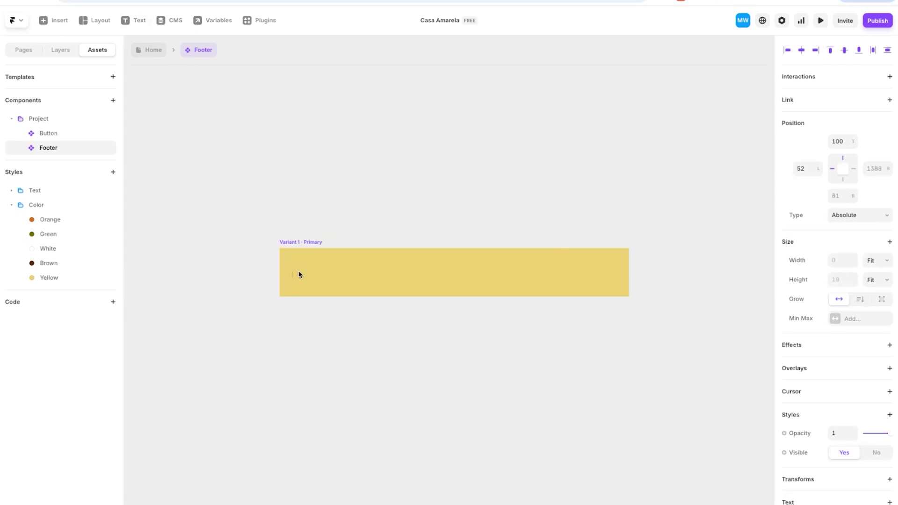
text(Casa)
key(Escape)
click(860, 504)
click(665, 504)
drag(322, 285, 352, 276)
click(841, 504)
key(super+v)
click(562, 413)
click(355, 303)
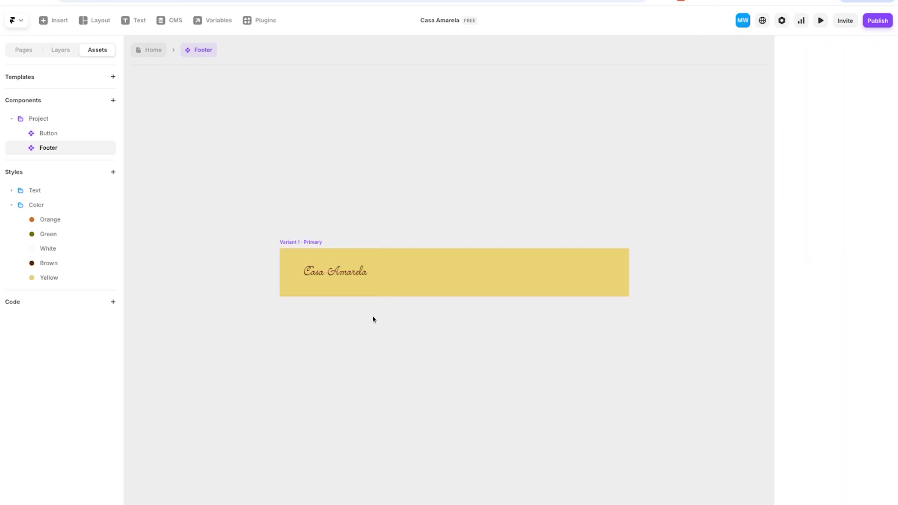
- Add a text reading "Home" to the footer, to the right of the "Casa Amarela" text
click(134, 21)
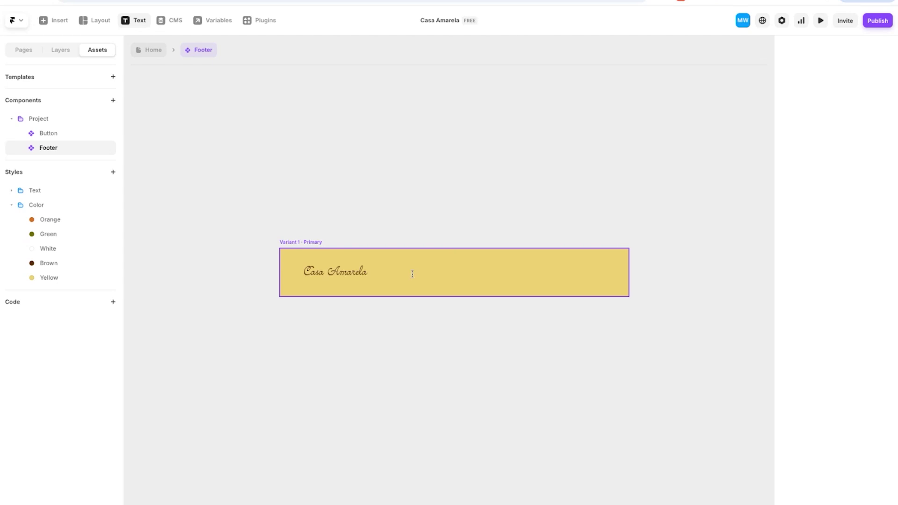
click(530, 264)
text(Home)
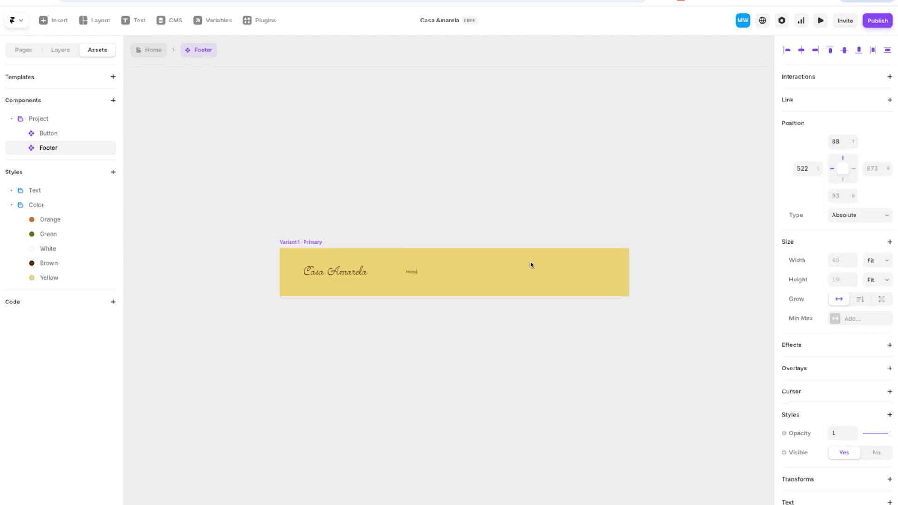
scroll(530, 265, left, 1)
click(418, 275)
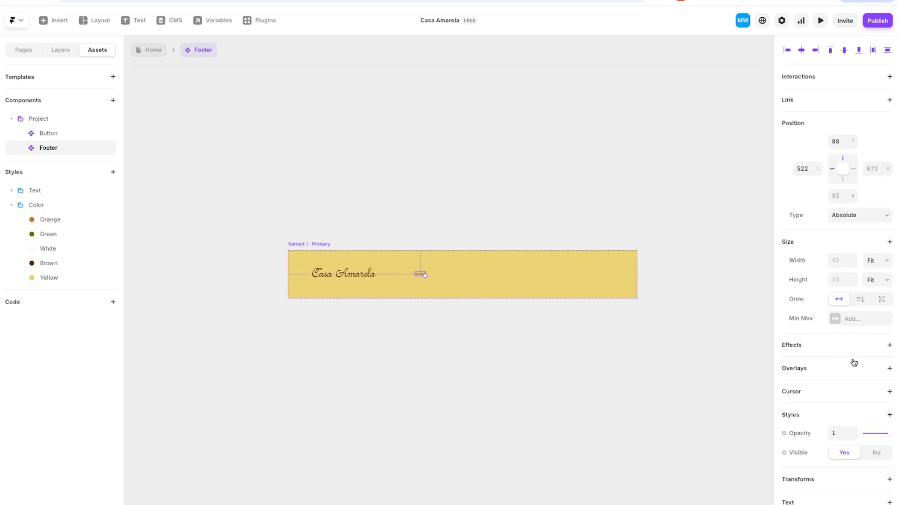
scroll(852, 357, down, 5)
alt+drag(419, 275, 446, 276)
key(BackSpace)
- Create a Heading 4 text style from the footer's "Home" text and give that style an uppercase transform
click(422, 274)
click(850, 303)
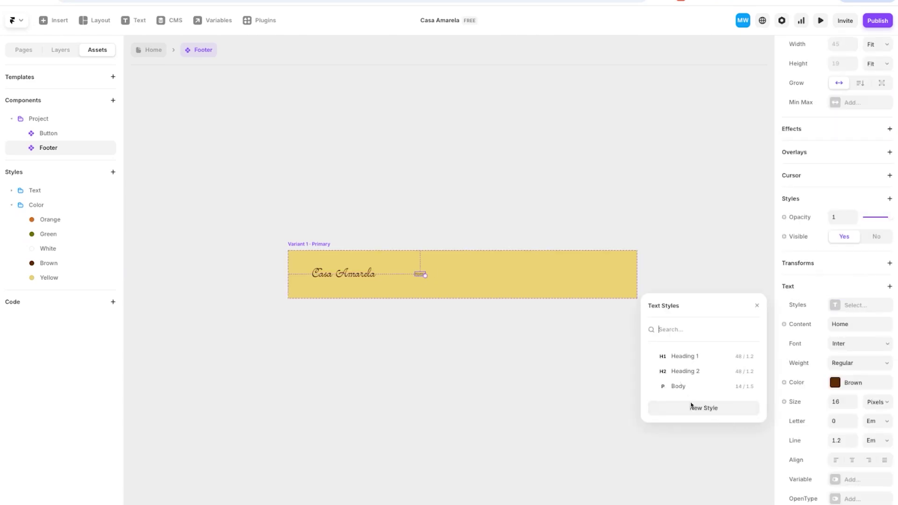
click(689, 407)
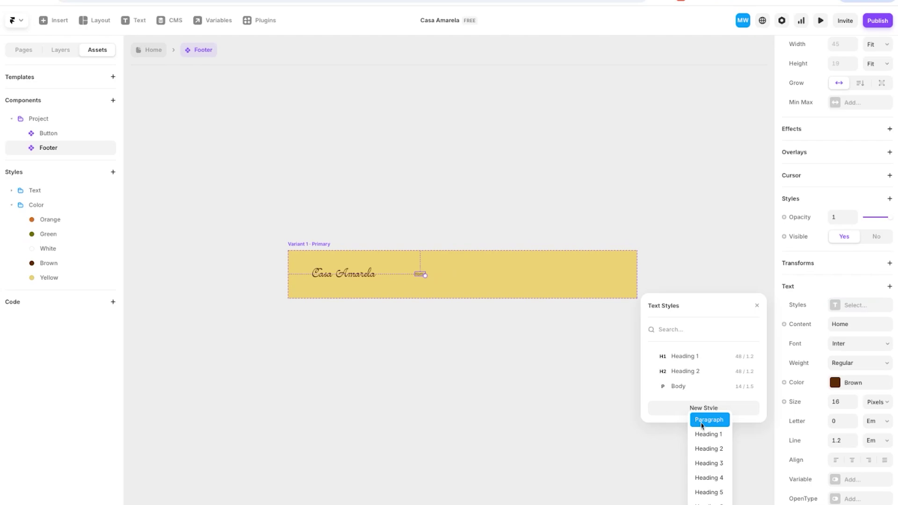
click(715, 485)
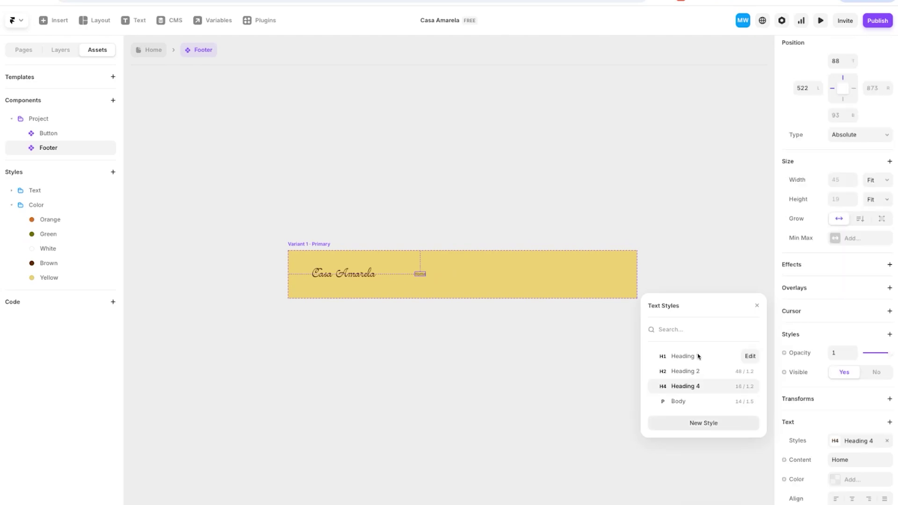
click(748, 387)
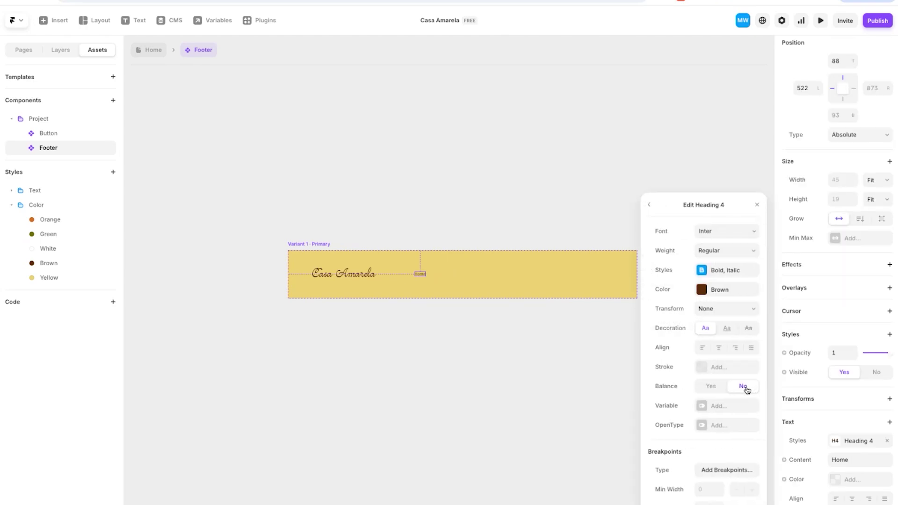
click(717, 310)
click(734, 320)
- Duplicate the HOME text three times in a row across the footer and reword the copies as About, SHOP and Contact
click(423, 277)
drag(424, 277, 454, 277)
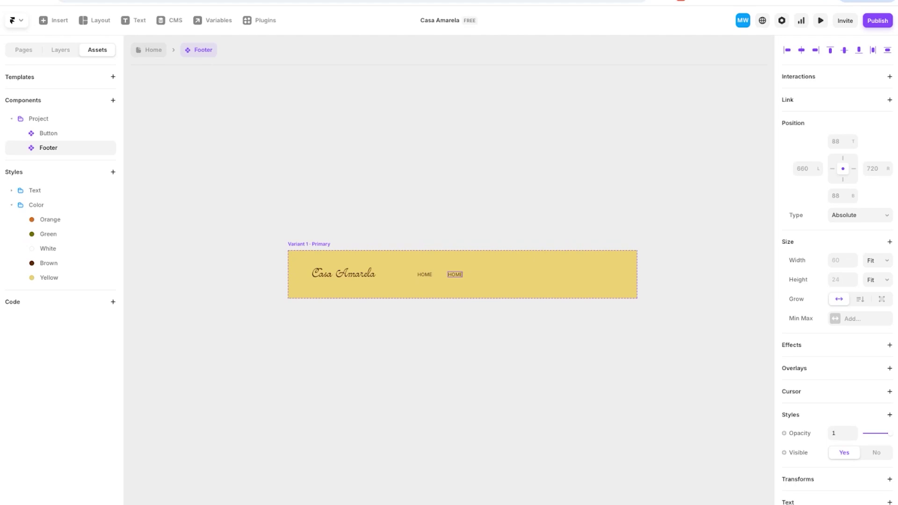
drag(461, 277, 493, 278)
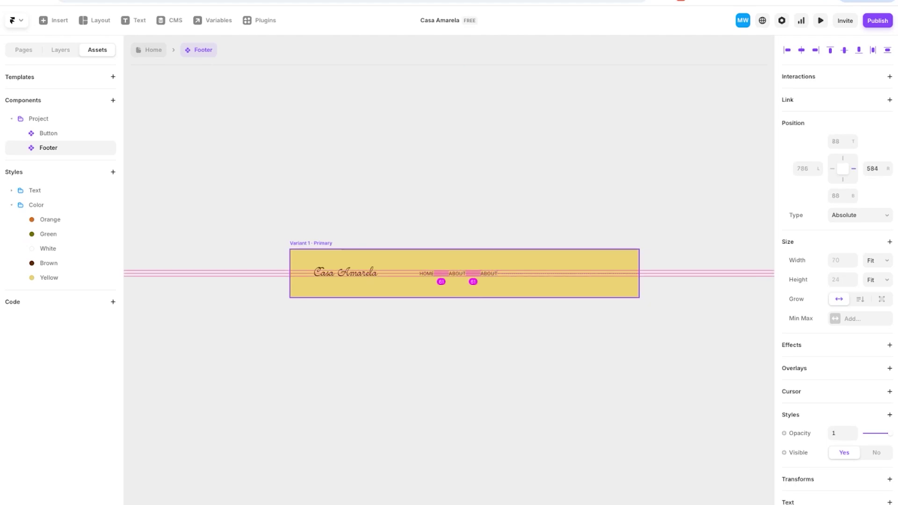
double_click(492, 276)
text(SHOP)
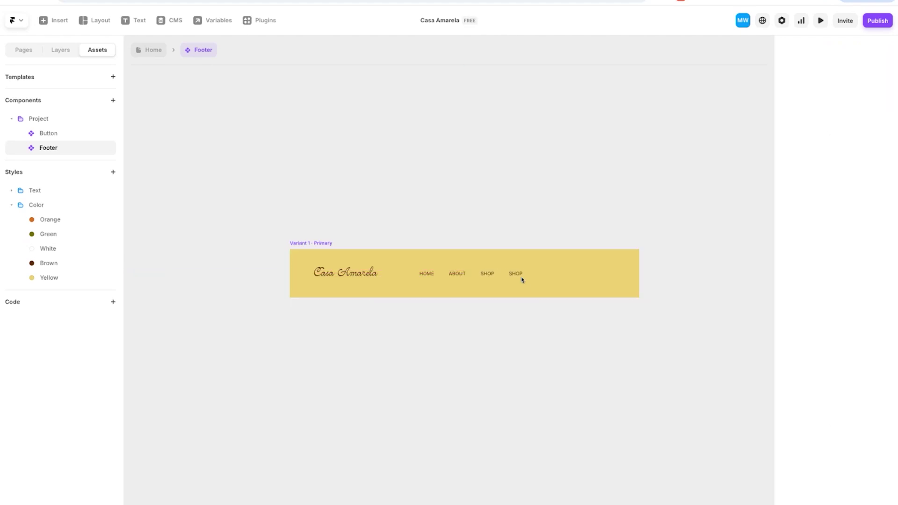
double_click(518, 277)
text(Cont)
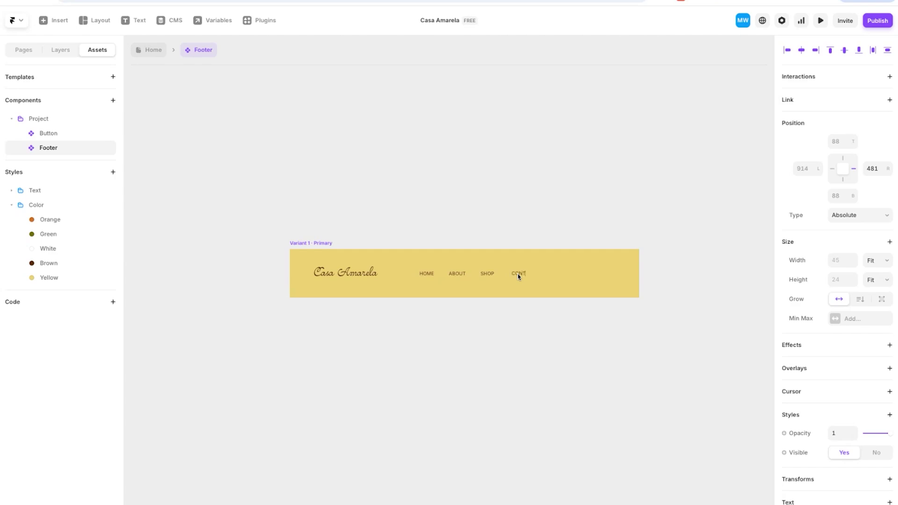
text(act)
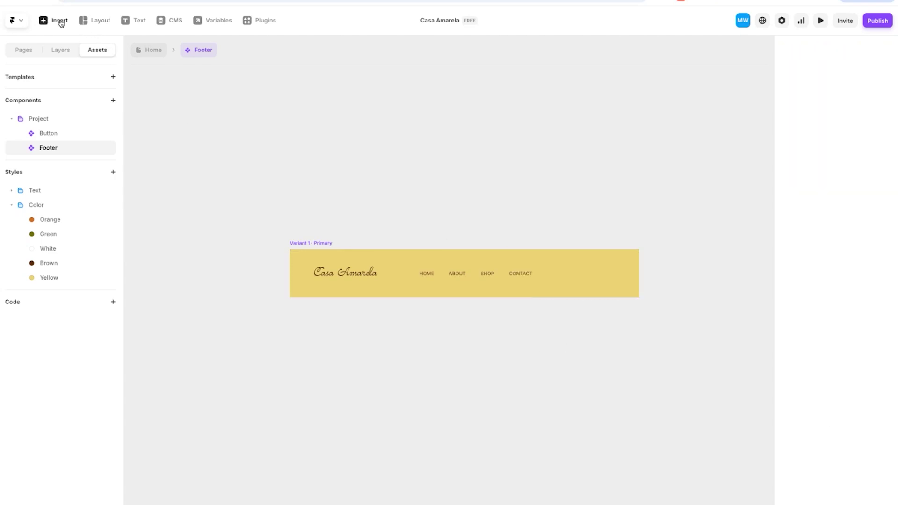
- Add a Material Instagram icon in Brown to the footer, to the right of the CONTACT text
click(56, 20)
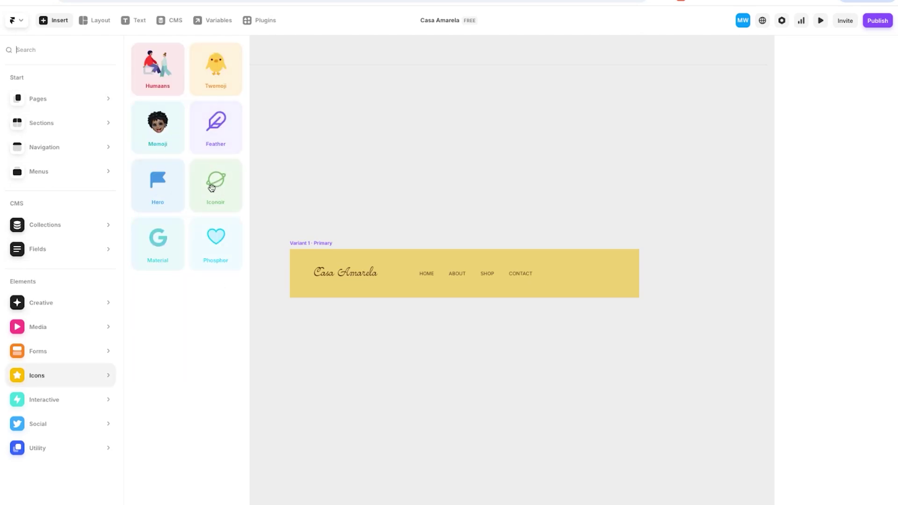
click(157, 252)
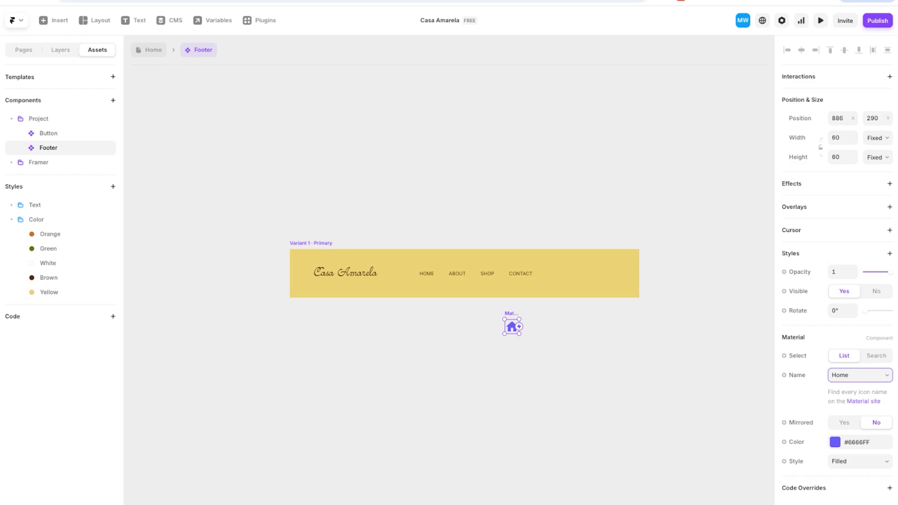
click(794, 356)
click(834, 444)
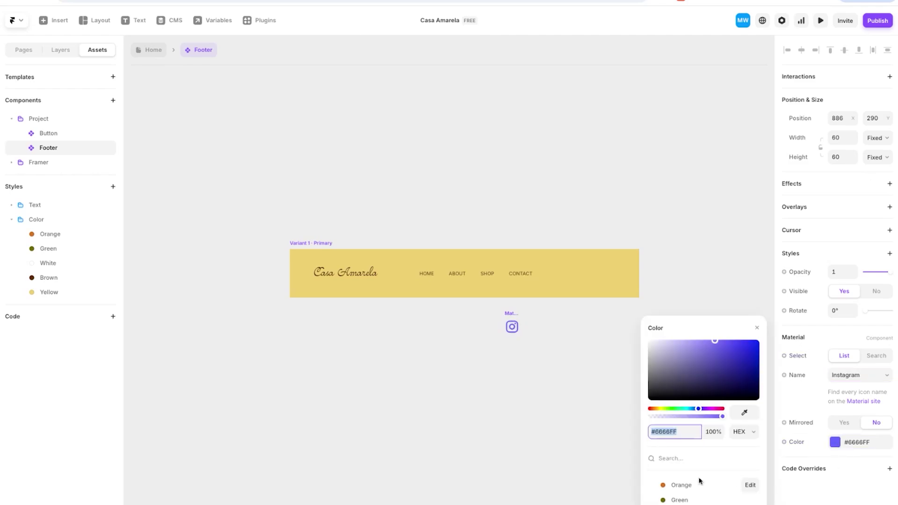
click(665, 501)
click(540, 349)
drag(515, 329, 566, 276)
- Duplicate the Instagram icon just to its right and change the copy to the Facebook icon
click(563, 276)
key(super+d)
key(shift+Left)
key(shift+Left)
key(shift+Right)
key(alt)
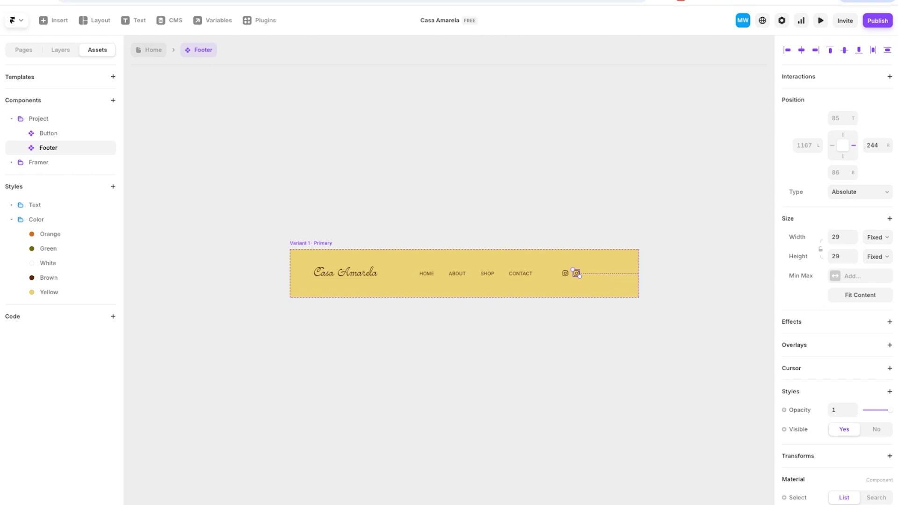
click(679, 304)
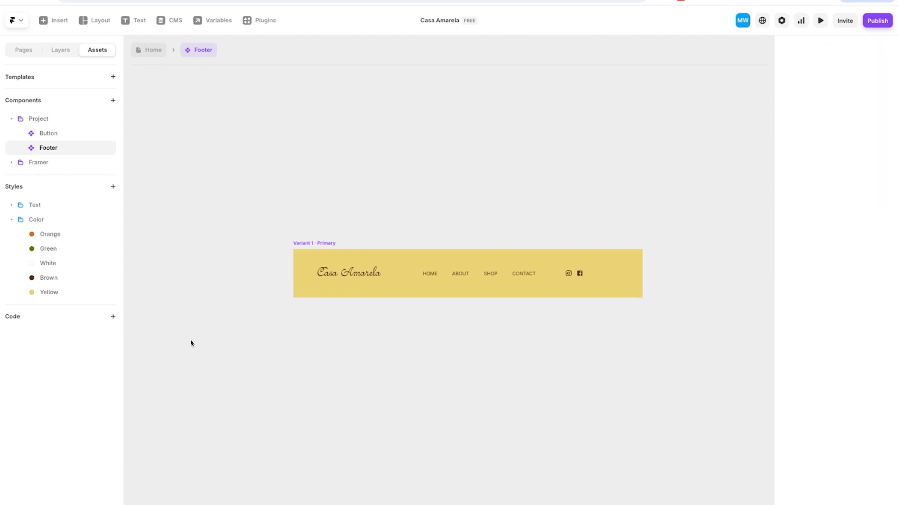
- Return to the Home page and expand its Desktop stack in the layer tree to the About and Offers sections
click(154, 50)
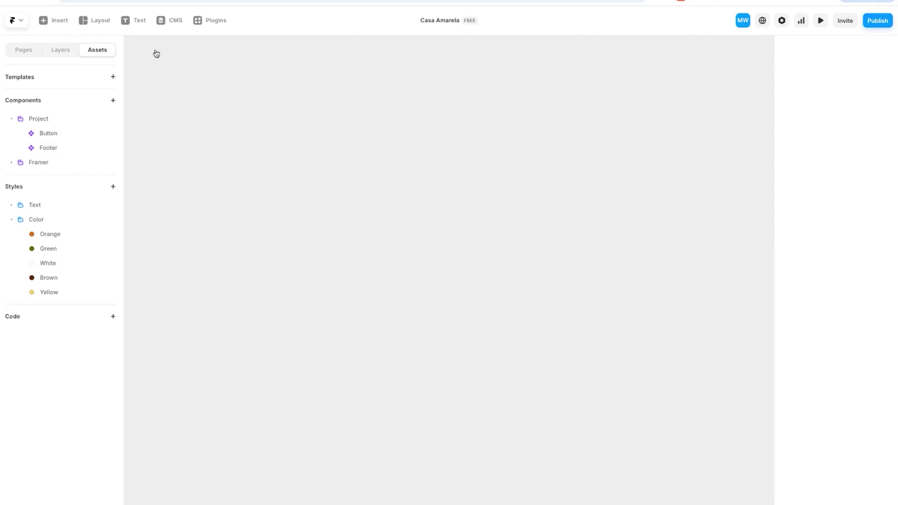
key(super+k)
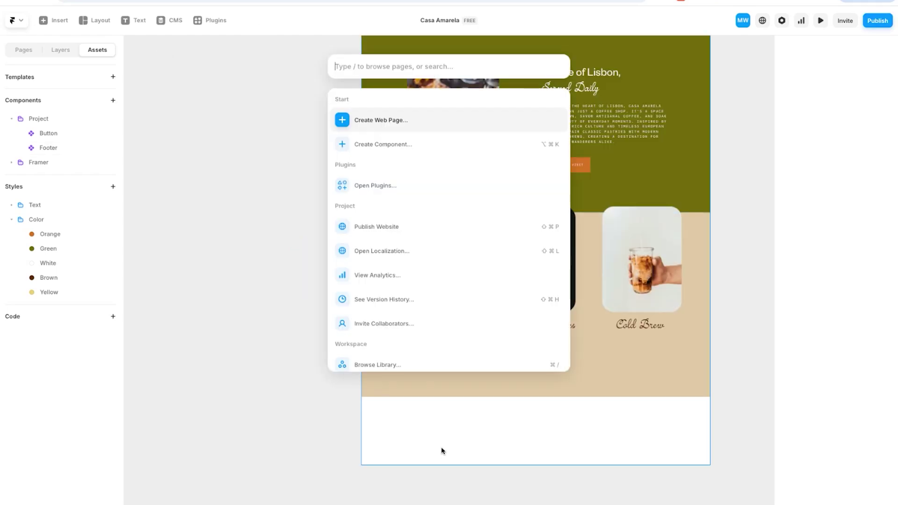
key(Escape)
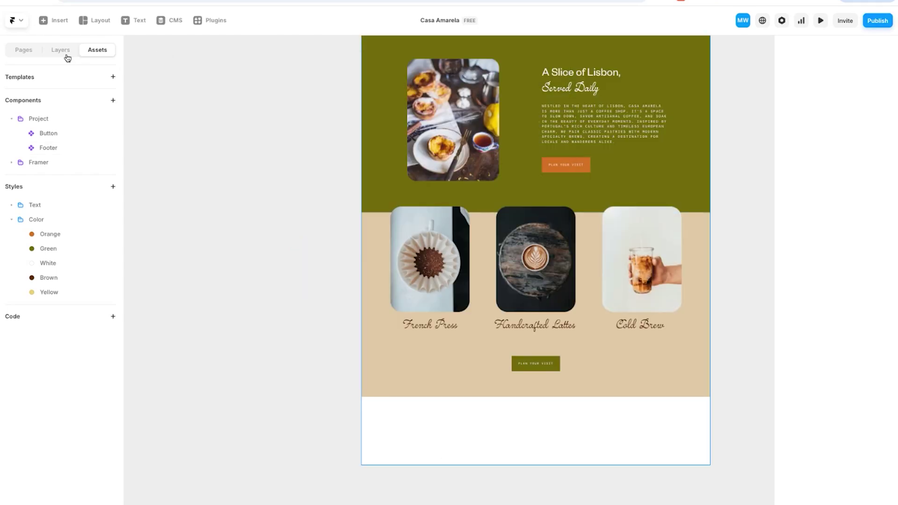
click(61, 49)
click(12, 111)
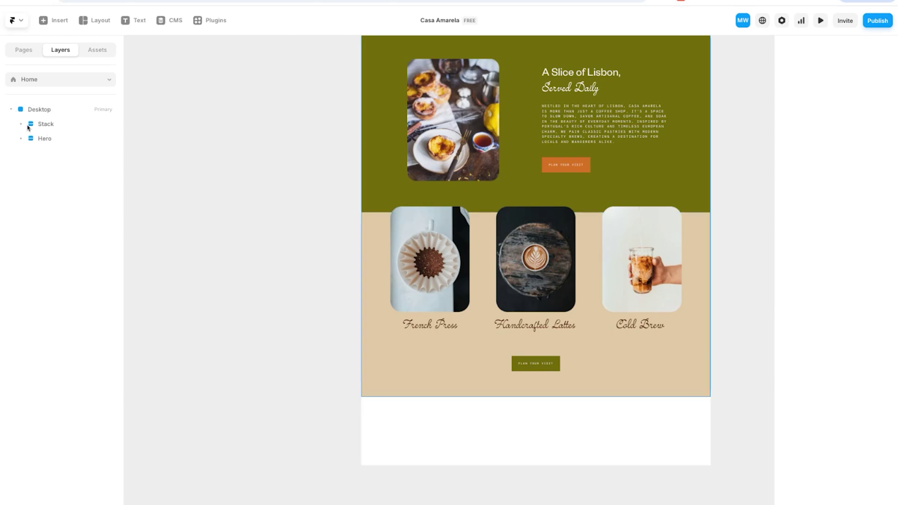
click(48, 128)
click(66, 153)
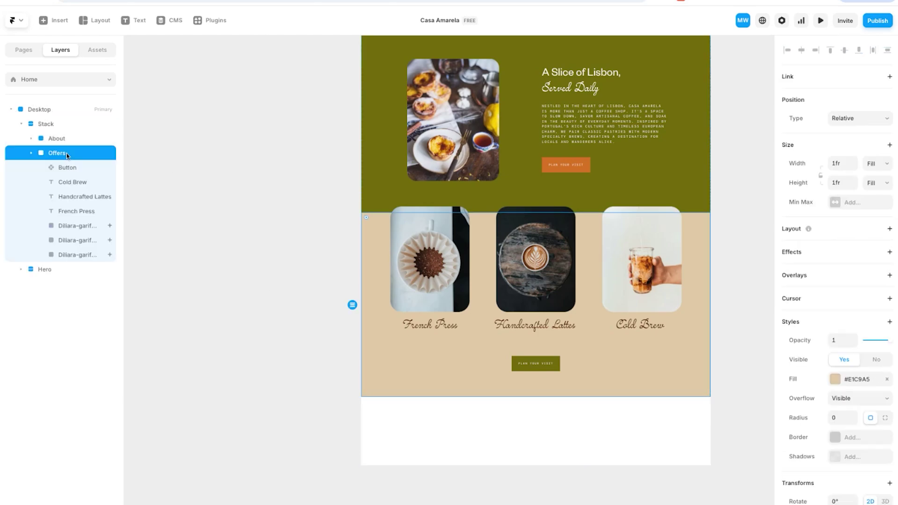
click(31, 154)
click(263, 307)
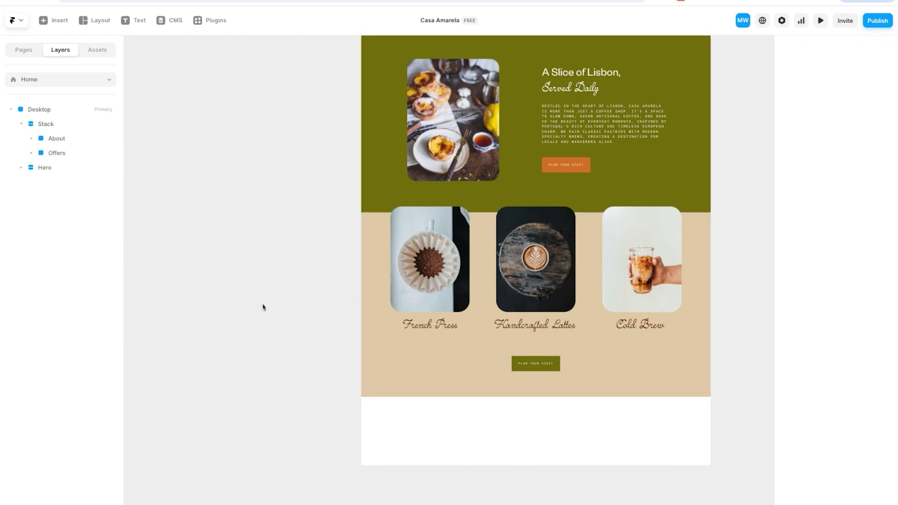
- Find the Footer component and place it full width on the Desktop page, directly below the Offers section
key(super+k)
text(foot)
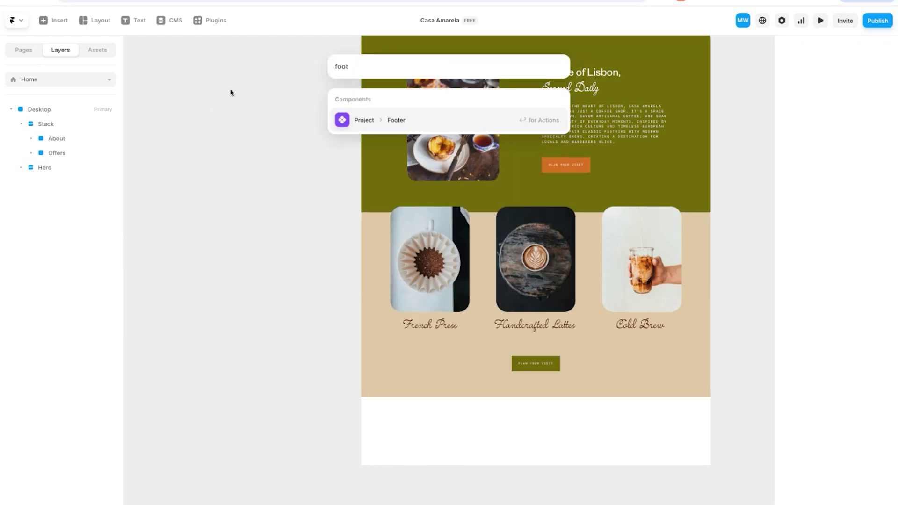
key(Return)
drag(457, 323, 616, 465)
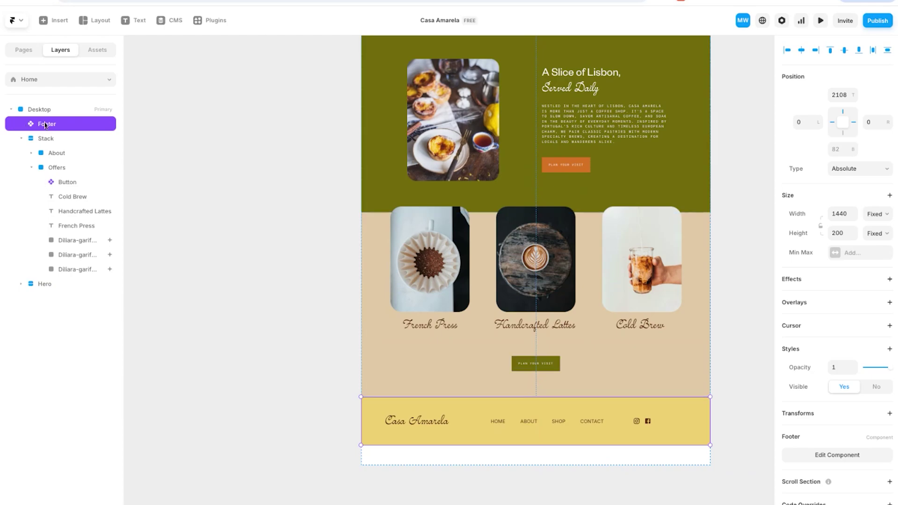
drag(686, 421, 684, 422)
- Shorten the Desktop frame to a height of 2306 so that it ends at the footer's lower edge
click(631, 461)
scroll(602, 404, up, 2)
scroll(602, 406, up, 1)
click(475, 293)
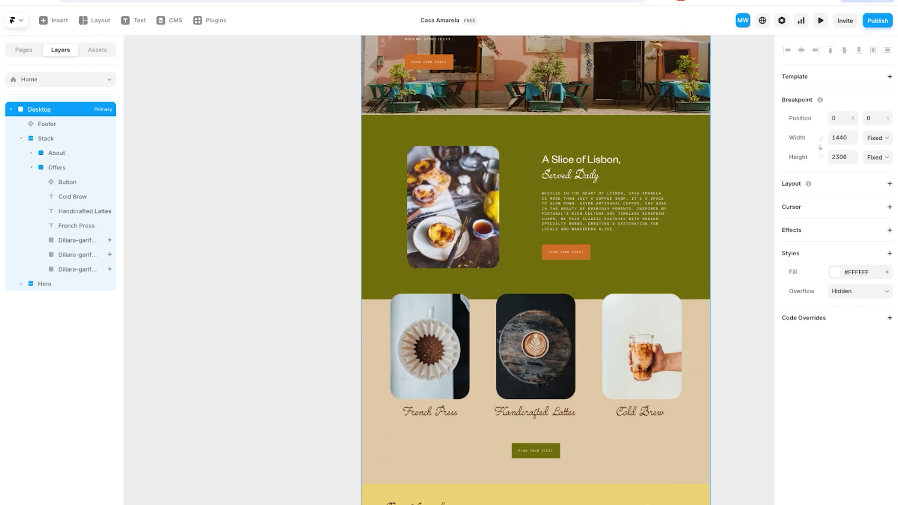
- Preview the page, return to the canvas and check the layout down to the footer
click(821, 20)
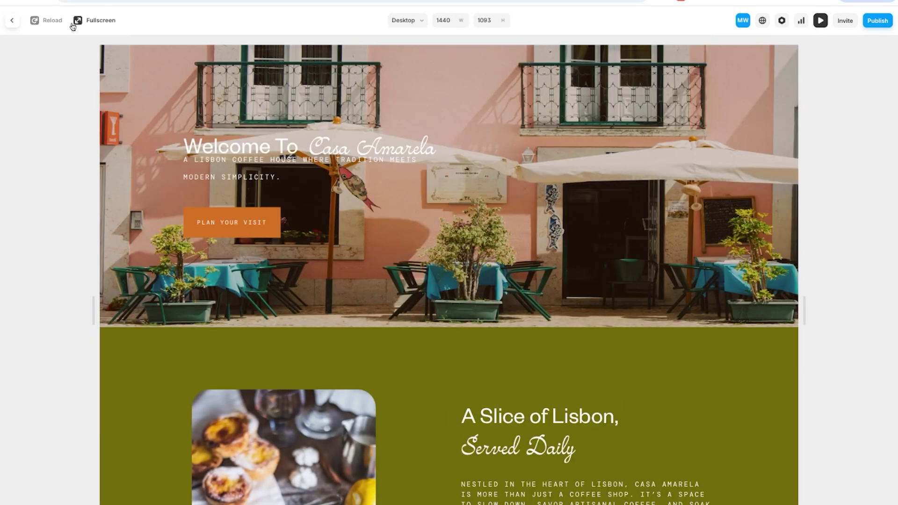
click(11, 20)
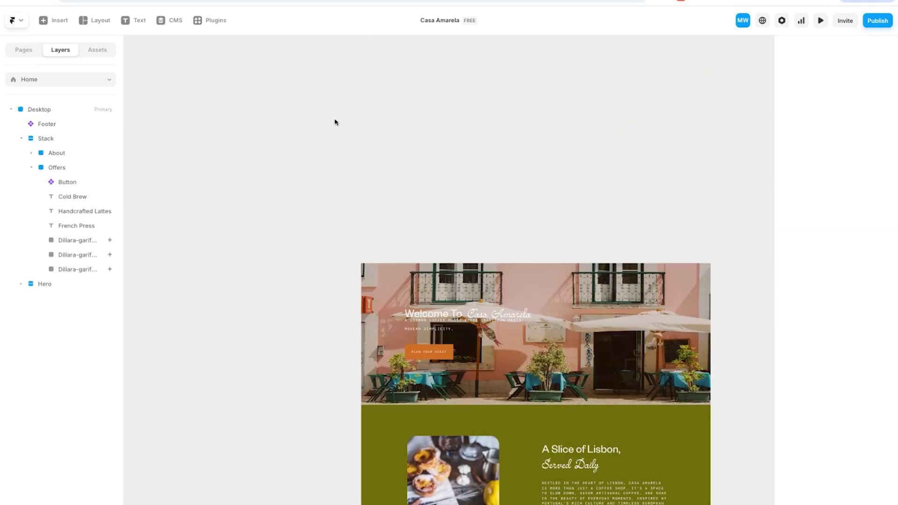
scroll(347, 114, down, 10)
scroll(348, 112, up, 1)
scroll(468, 234, up, 1)
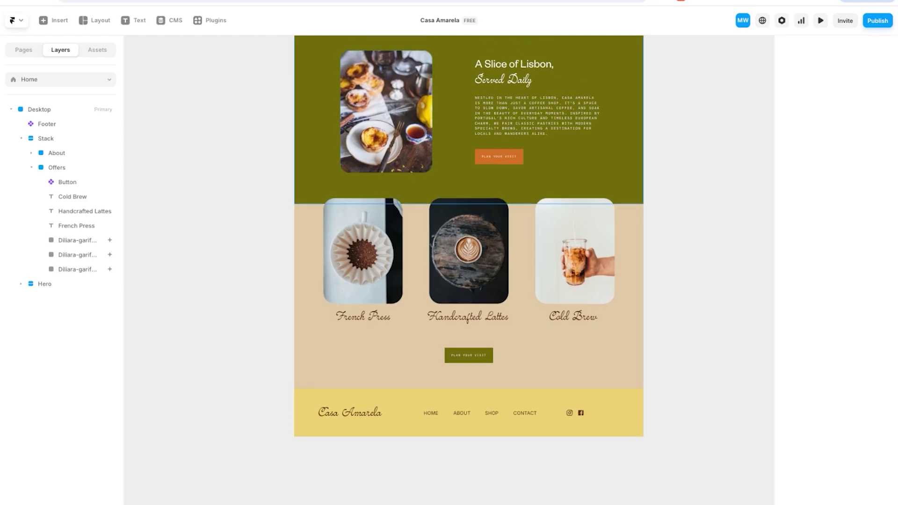
- Collapse the Stack layer that holds the About and Offers sections and rename it Body
click(22, 139)
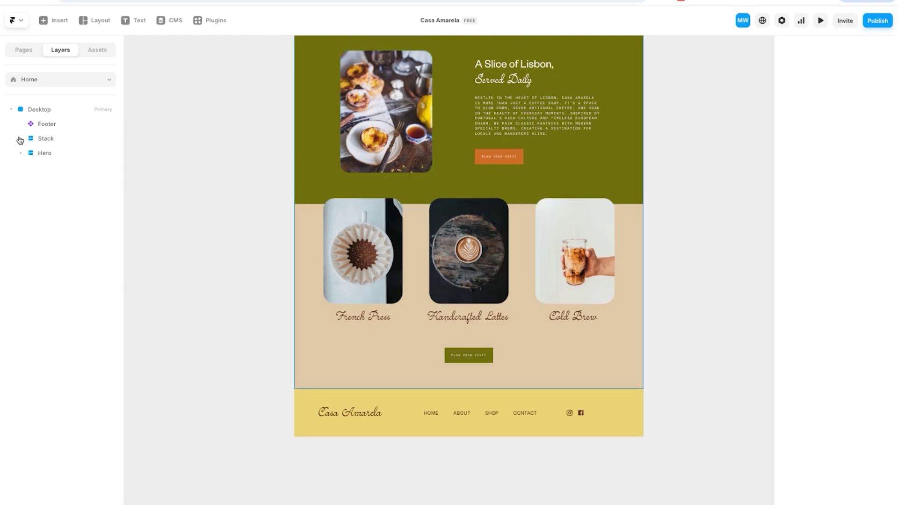
click(47, 140)
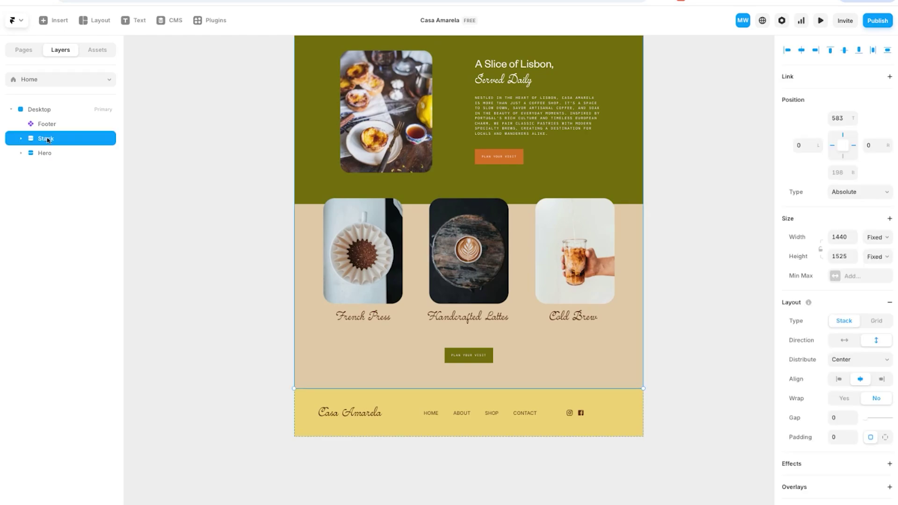
scroll(370, 179, up, 2)
double_click(47, 139)
text(Body)
key(Return)
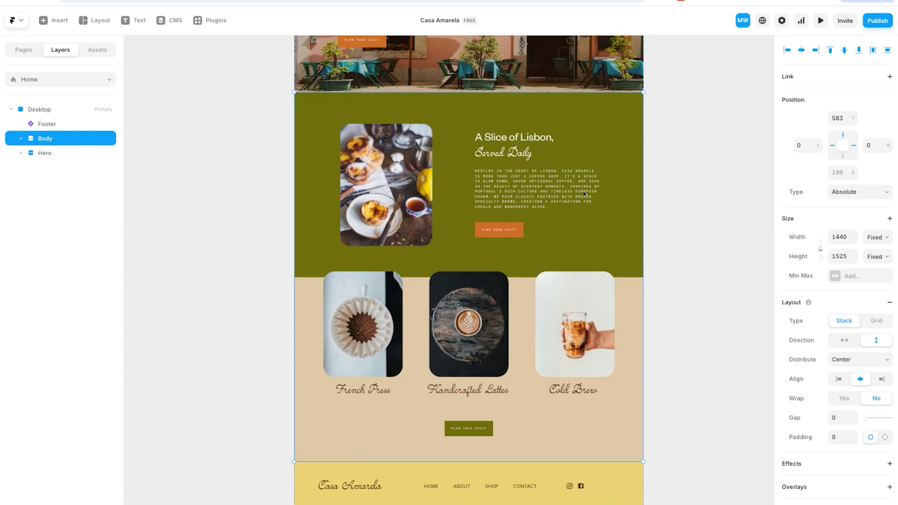
click(157, 356)
- Add a Tablet breakpoint of 810 and a Phone breakpoint of 390 to the Home page
click(36, 110)
click(187, 141)
scroll(192, 176, up, 1)
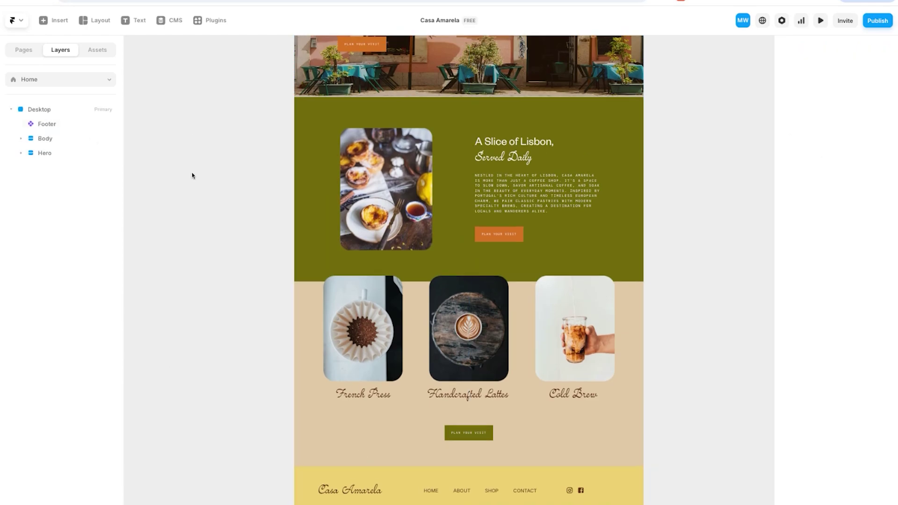
scroll(192, 176, up, 5)
scroll(327, 58, right, 2)
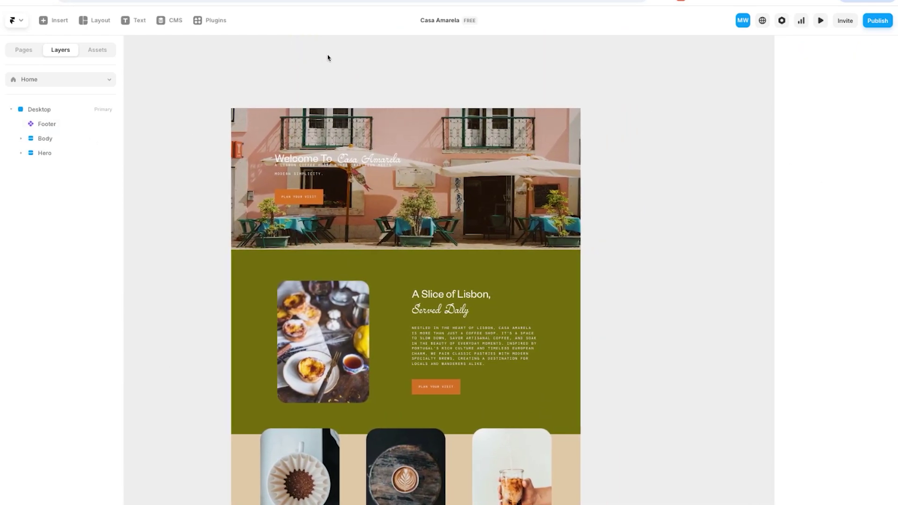
click(261, 93)
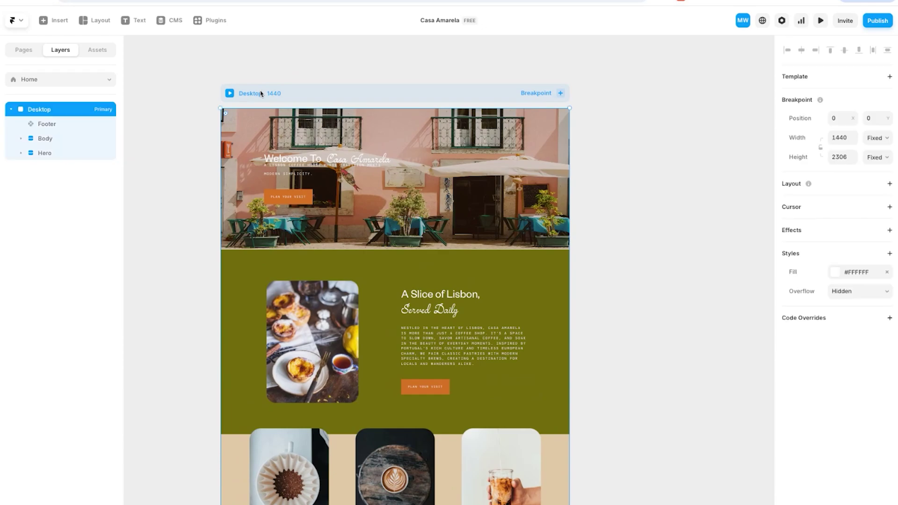
click(561, 93)
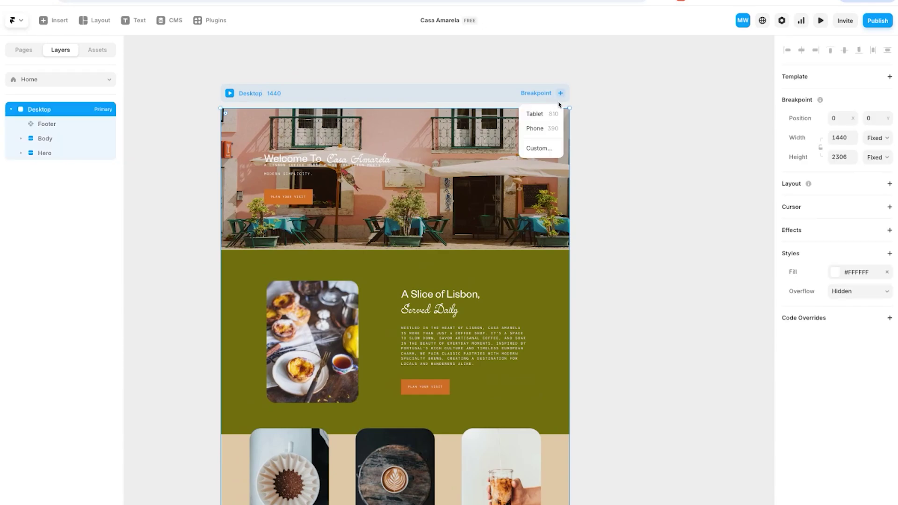
click(535, 114)
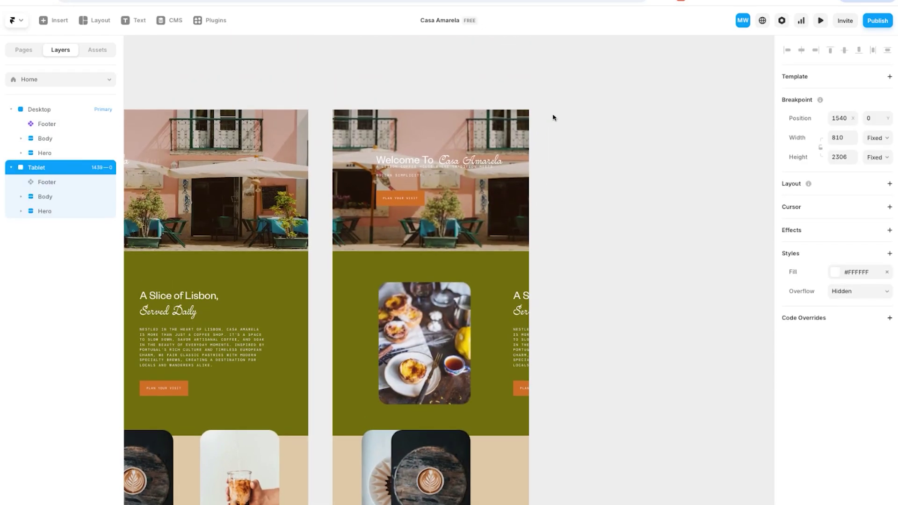
click(520, 101)
click(531, 122)
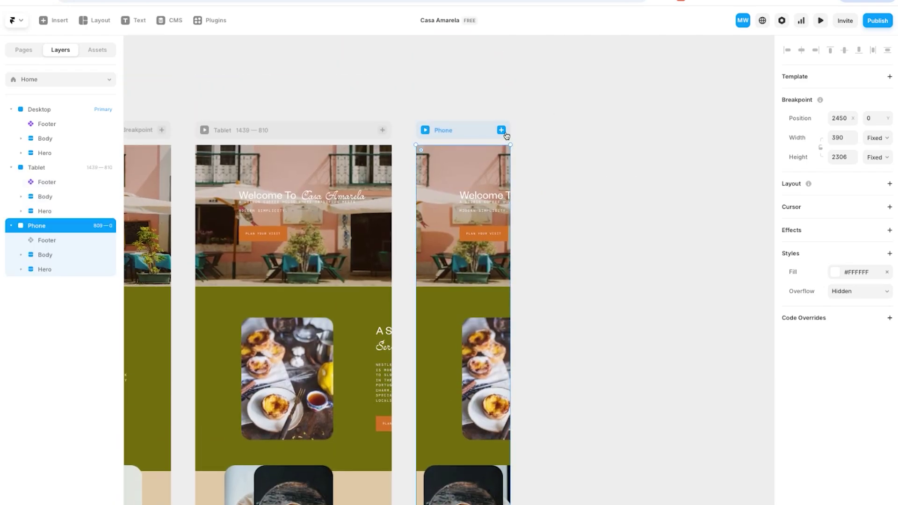
- Compare the hero, About and Offers sections across the Desktop, Tablet and Phone breakpoints to find what needs adjusting
click(501, 130)
click(585, 107)
scroll(589, 104, left, 2)
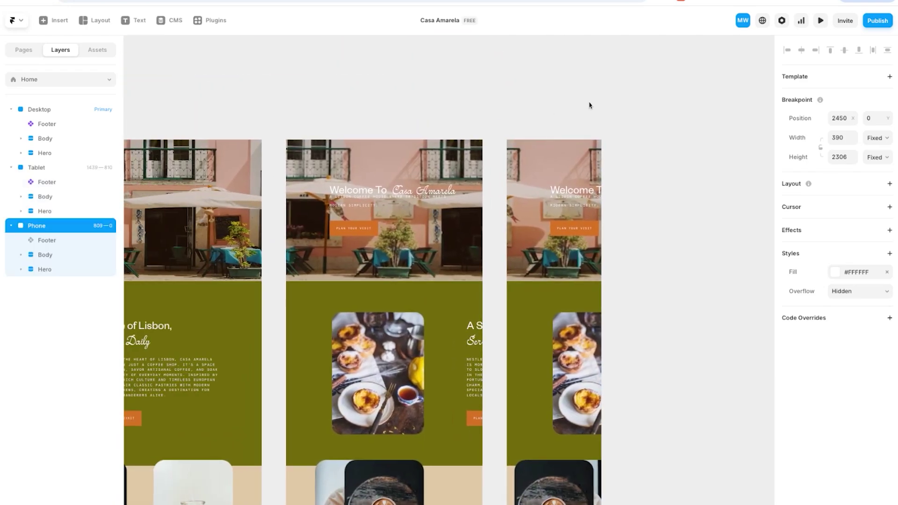
click(440, 155)
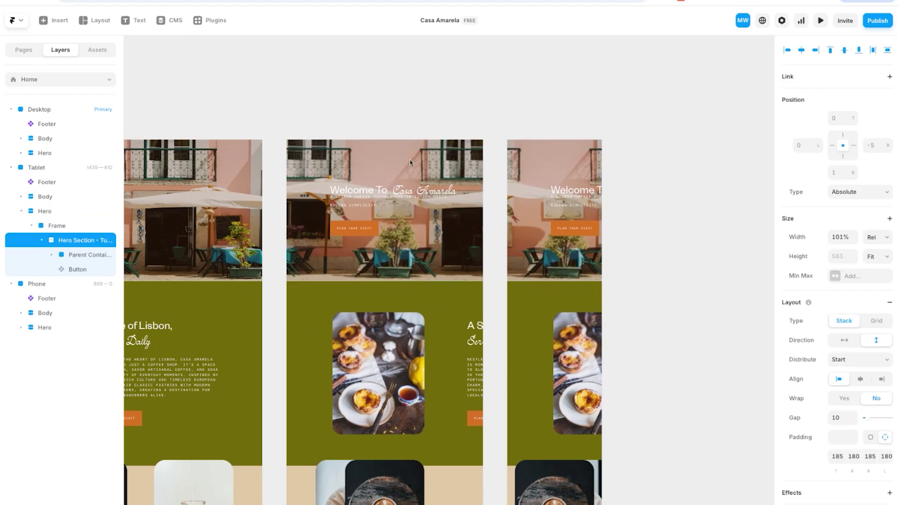
scroll(410, 159, left, 5)
scroll(410, 159, down, 2)
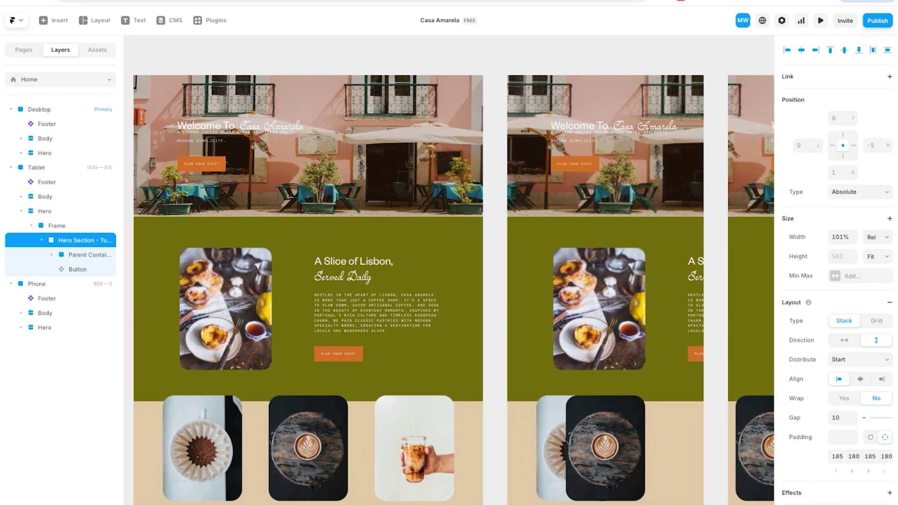
scroll(449, 270, right, 2)
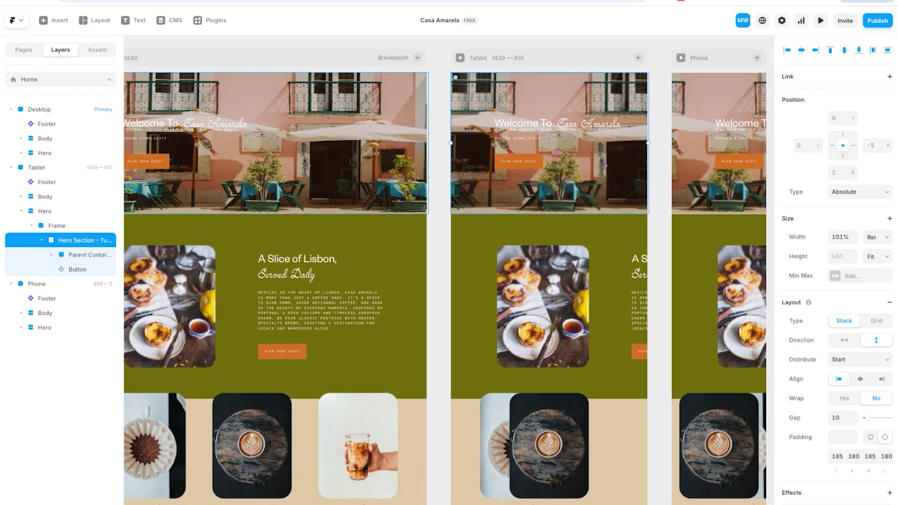
scroll(447, 270, down, 3)
scroll(449, 269, up, 2)
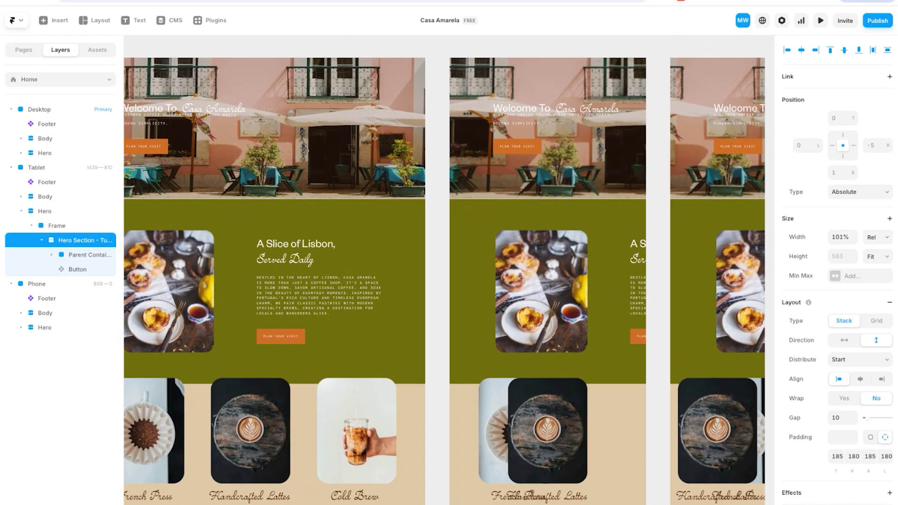
scroll(449, 270, right, 3)
scroll(449, 270, left, 1)
scroll(356, 208, right, 1)
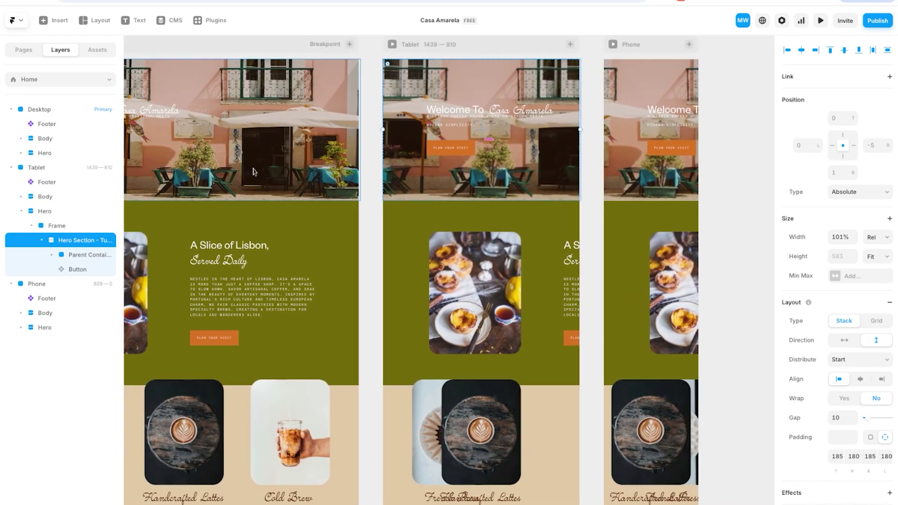
click(443, 125)
click(464, 112)
drag(503, 114, 496, 113)
click(850, 223)
click(743, 215)
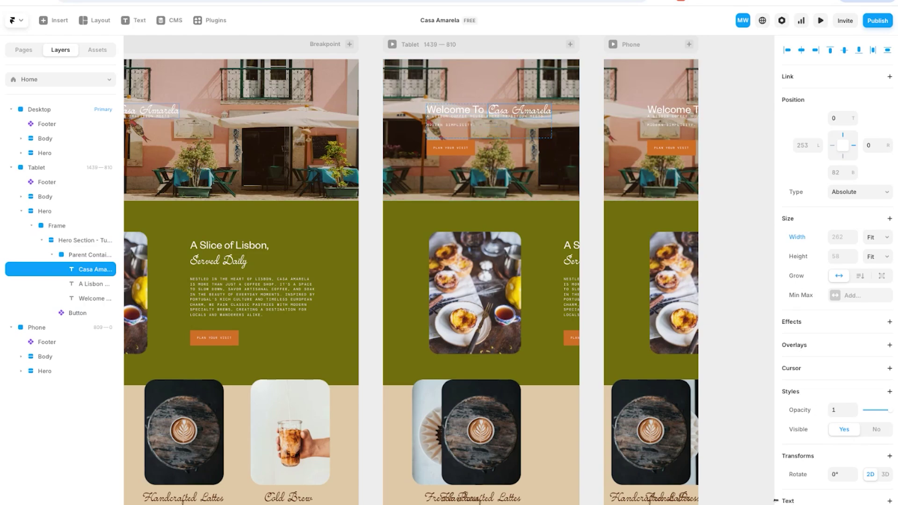
click(889, 500)
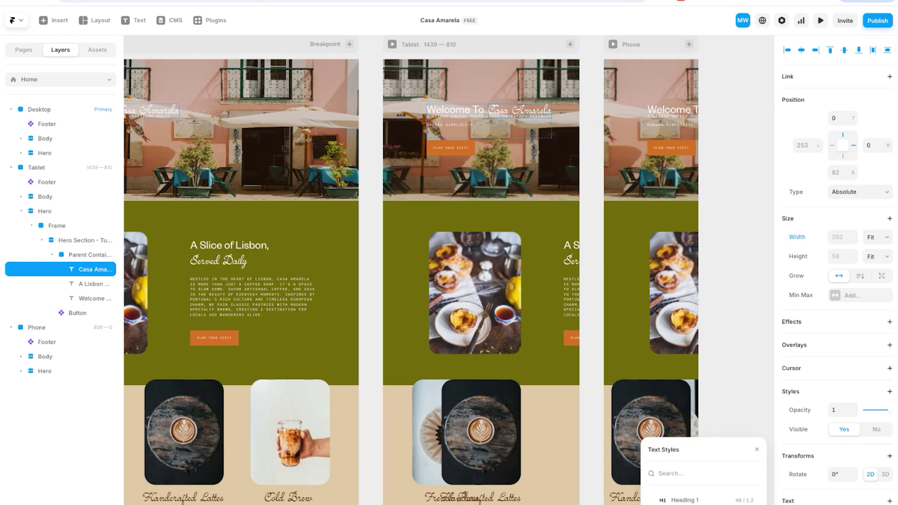
click(757, 450)
- Add responsive breakpoints to the Heading 1 text style used by the Tablet hero's Welcome To text
scroll(812, 498, down, 3)
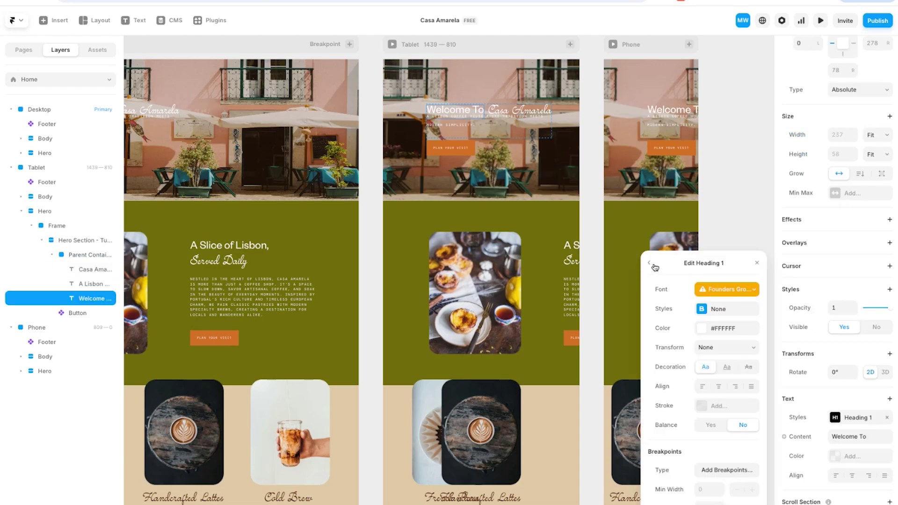
click(653, 265)
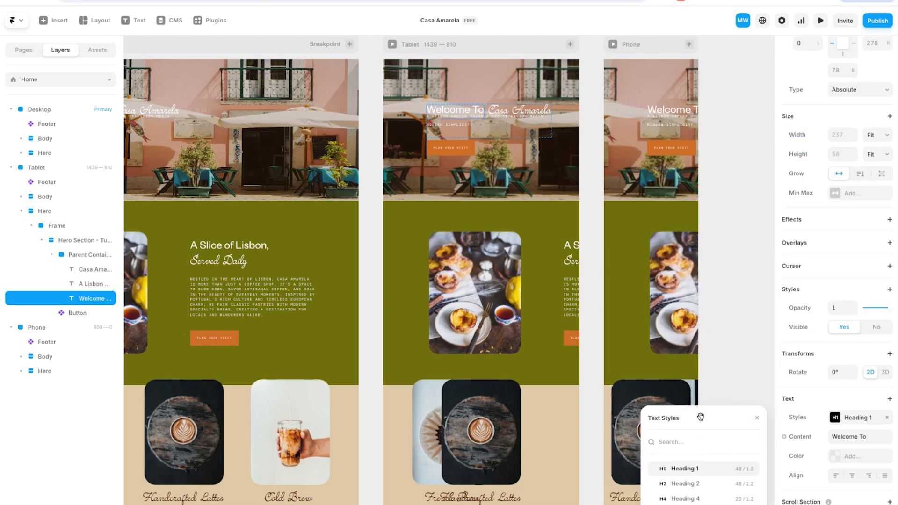
click(750, 469)
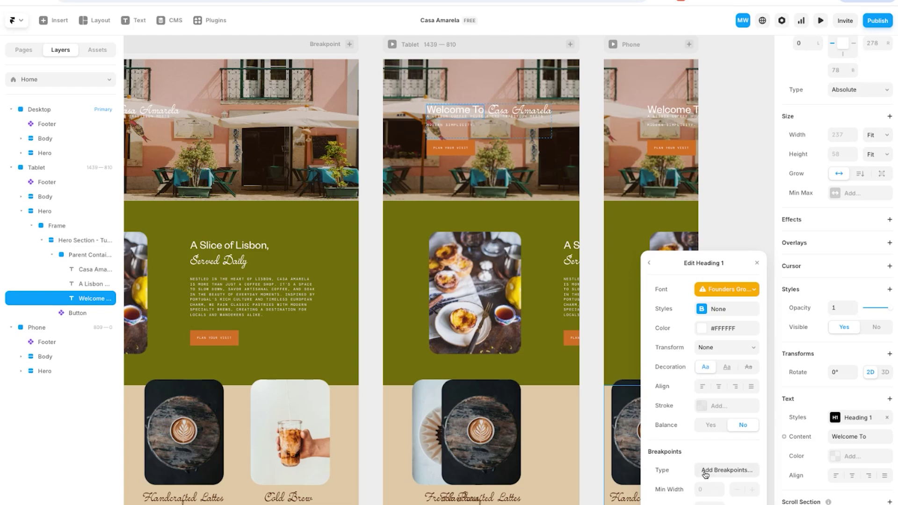
click(736, 473)
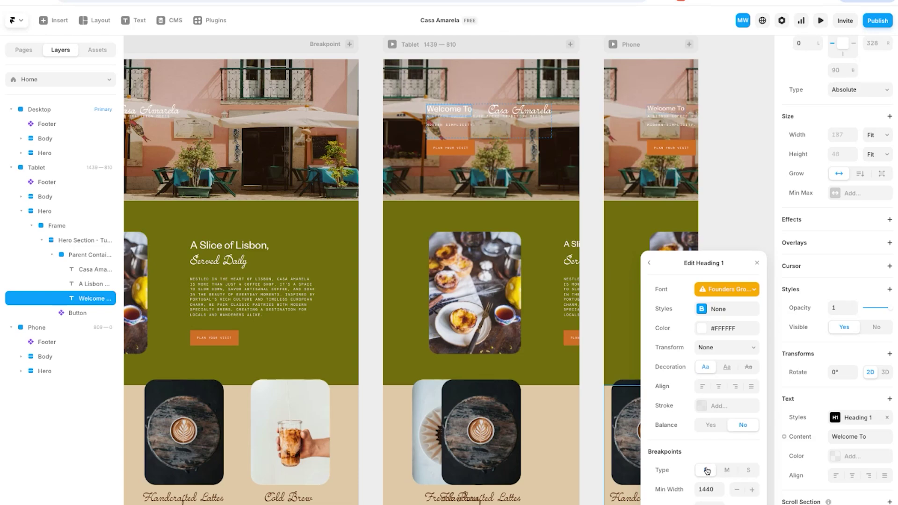
- Adjust the Heading 1 font size for the M breakpoint, minimum width 810, to slightly smaller than on Desktop
click(726, 474)
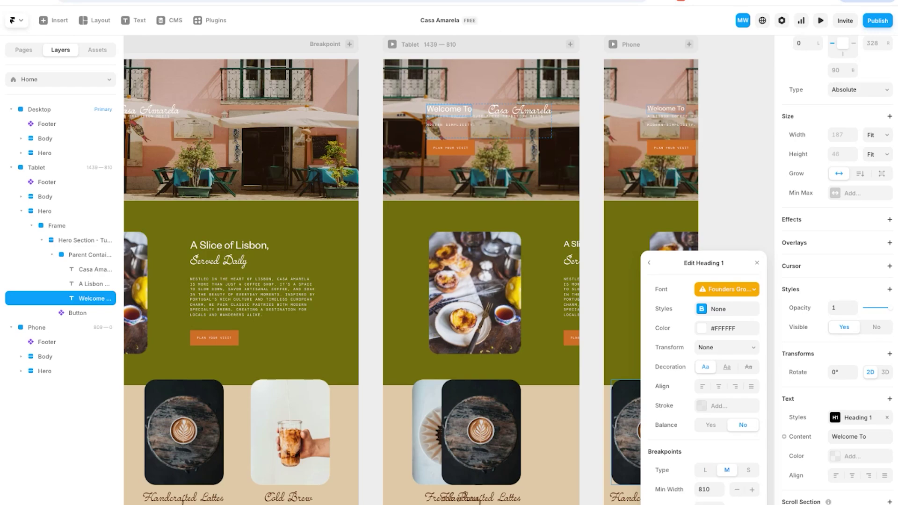
key(shift+Up)
key(Up)
key(Up)
key(Up)
key(Up)
key(Up)
key(Up)
key(Up)
key(Up)
key(Up)
key(Up)
key(Up)
key(Down)
key(Down)
key(Down)
key(Down)
- Move the Tablet hero's Casa Amarela text to 231 from the left and give its Heading 2 style a smaller M size at 810
click(492, 110)
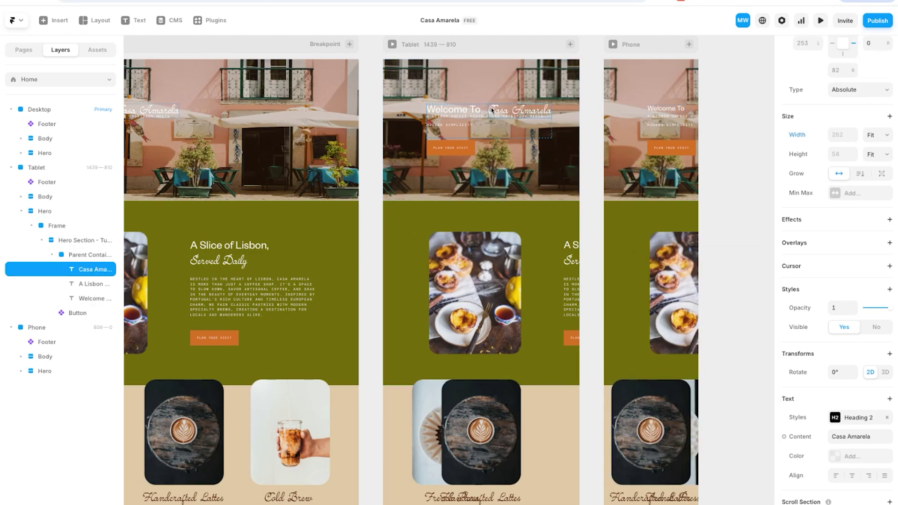
drag(498, 114, 493, 114)
click(856, 418)
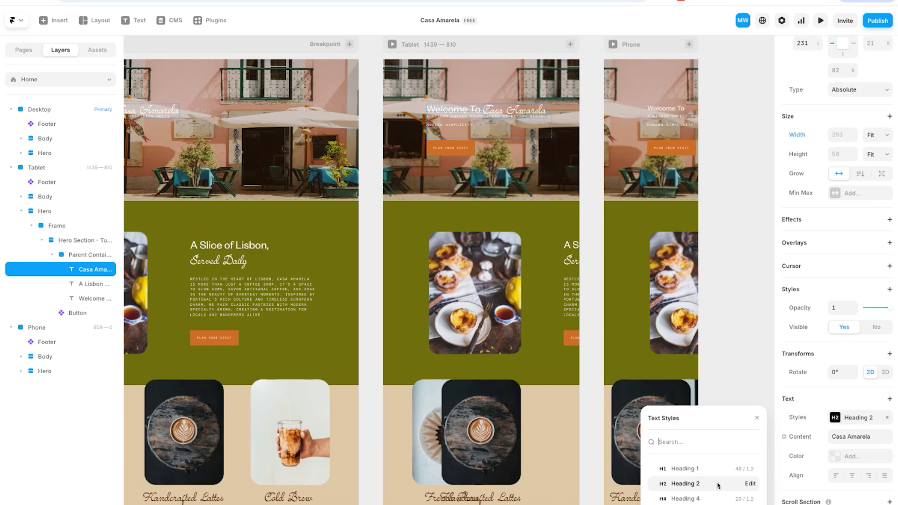
click(750, 484)
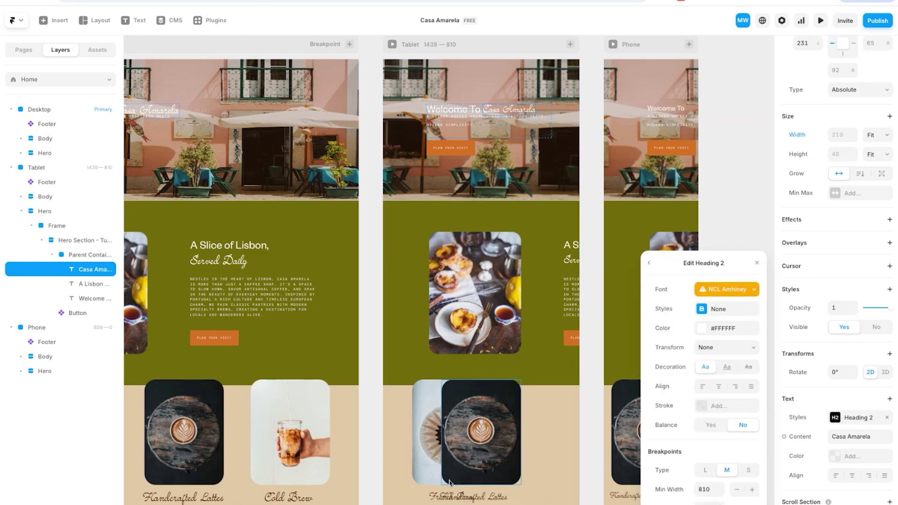
click(757, 263)
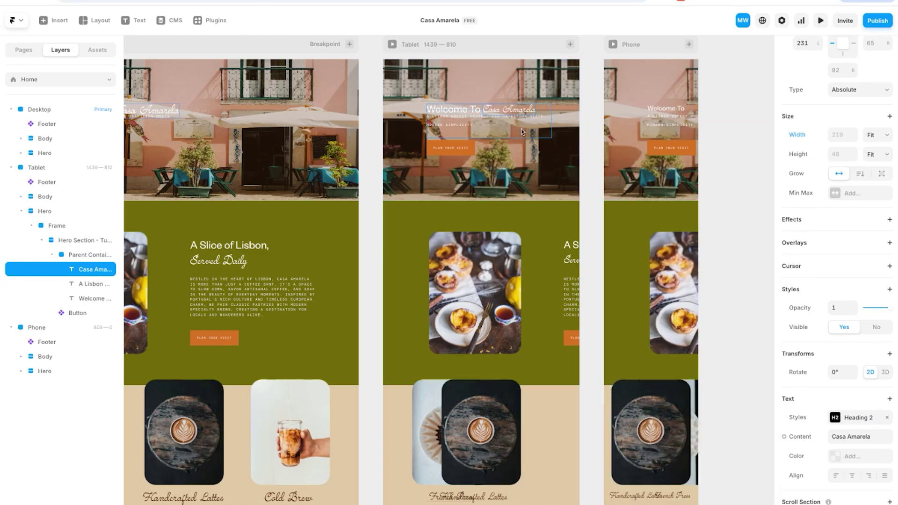
- Add breakpoints to the Body text style and match its M font size at 810 to the Desktop hero paragraph
click(472, 121)
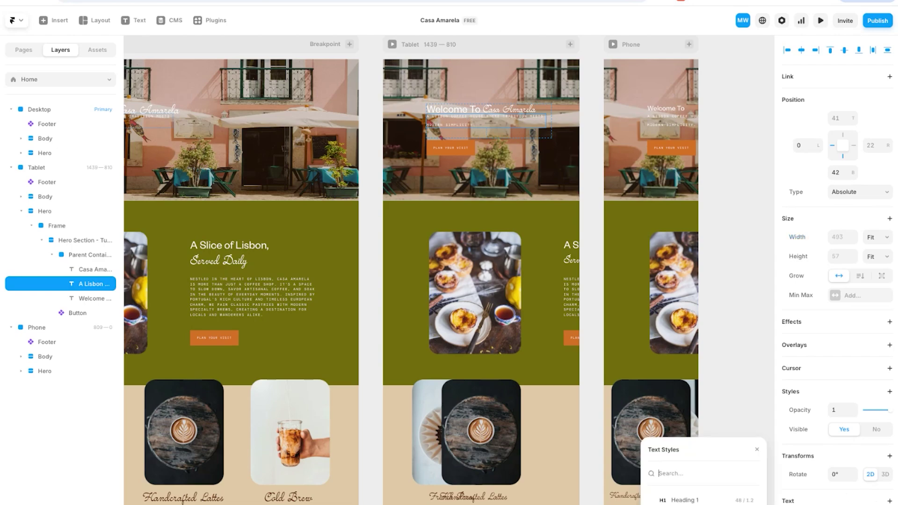
click(726, 470)
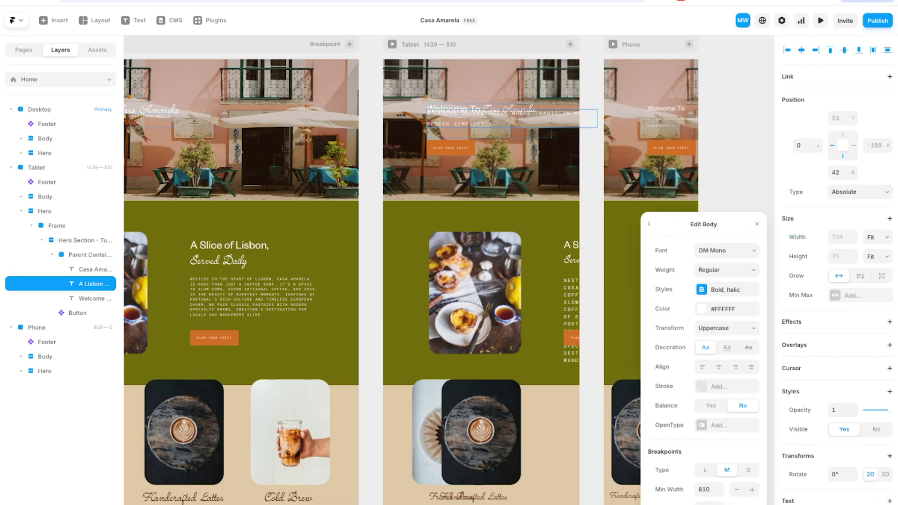
key(Down)
key(Down)
key(Down)
key(Down)
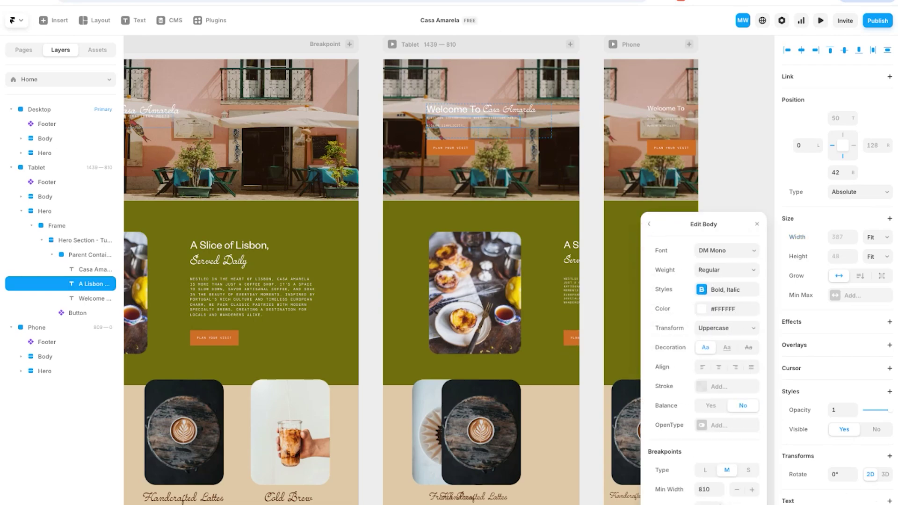
key(Up)
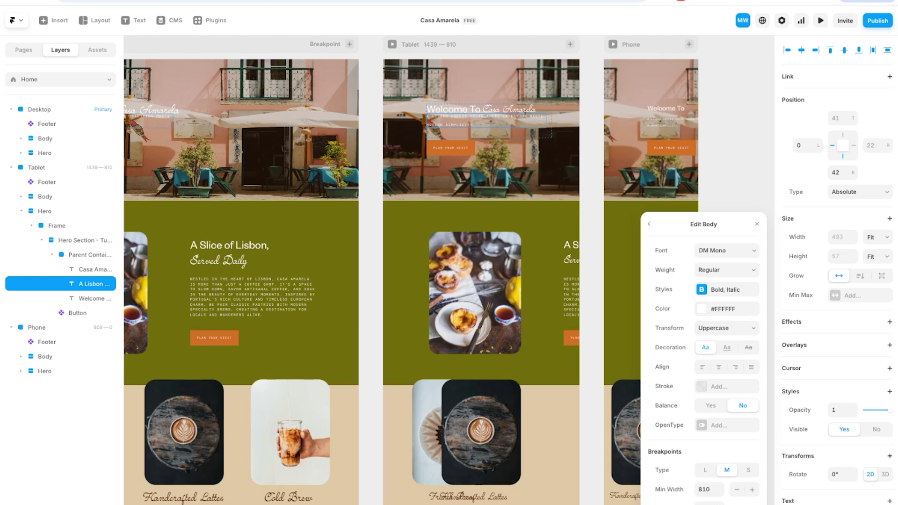
- Tighten the line height of the Body text style at the M breakpoint
key(Down)
key(Down)
key(Down)
key(Down)
key(Down)
key(Down)
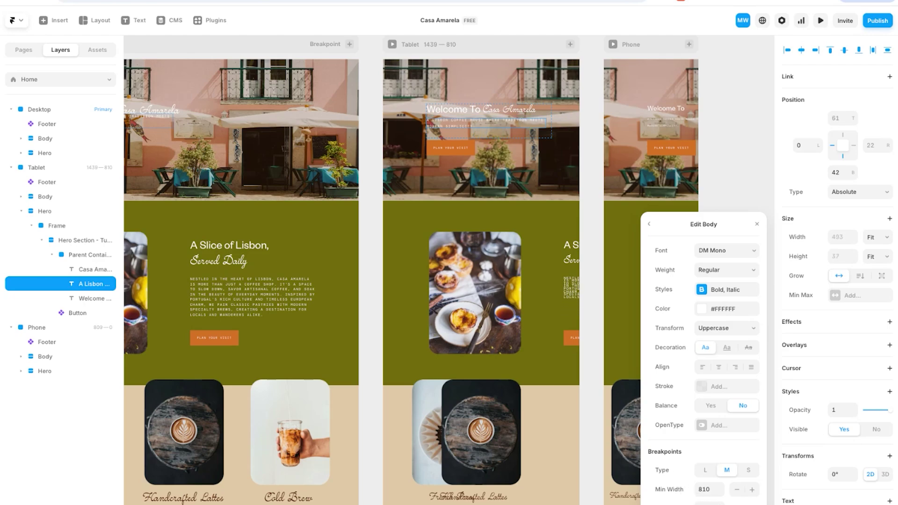
- Open the Button component and apply the Body text style to its Plan your visit label
click(460, 149)
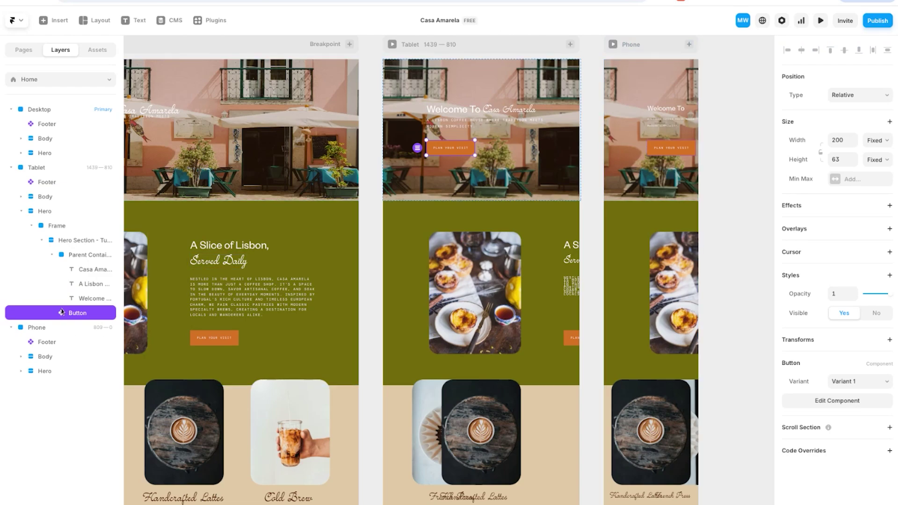
click(96, 50)
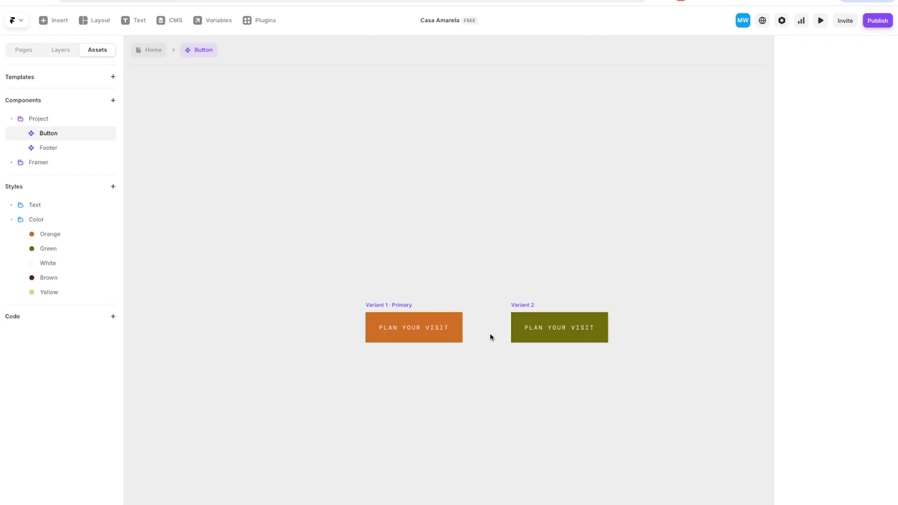
scroll(491, 337, down, 1)
click(419, 291)
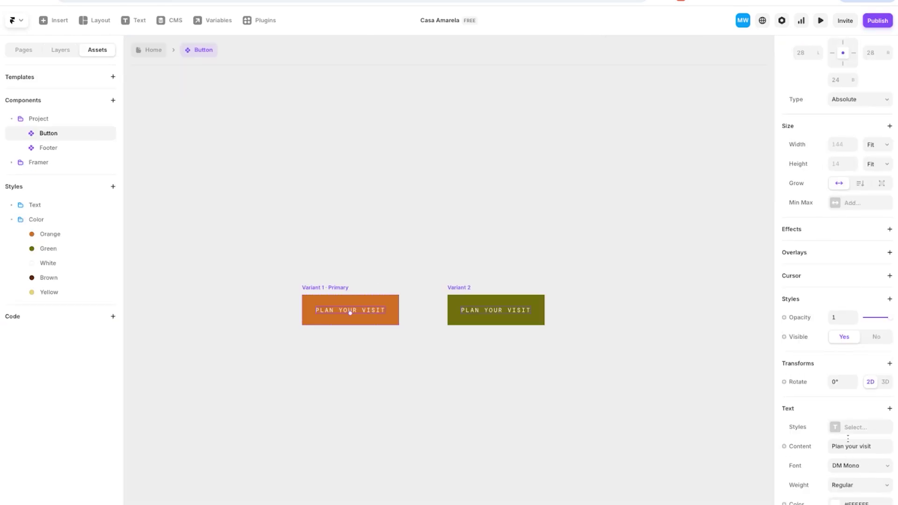
click(848, 434)
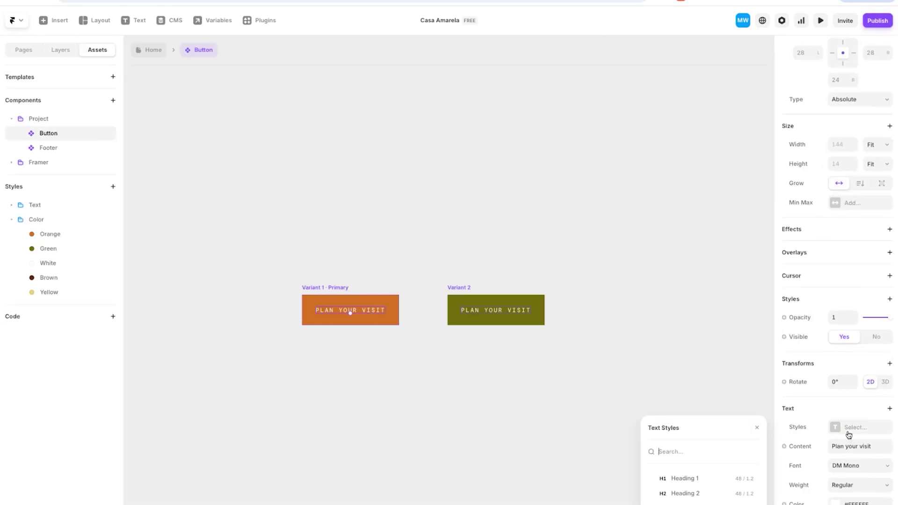
click(703, 504)
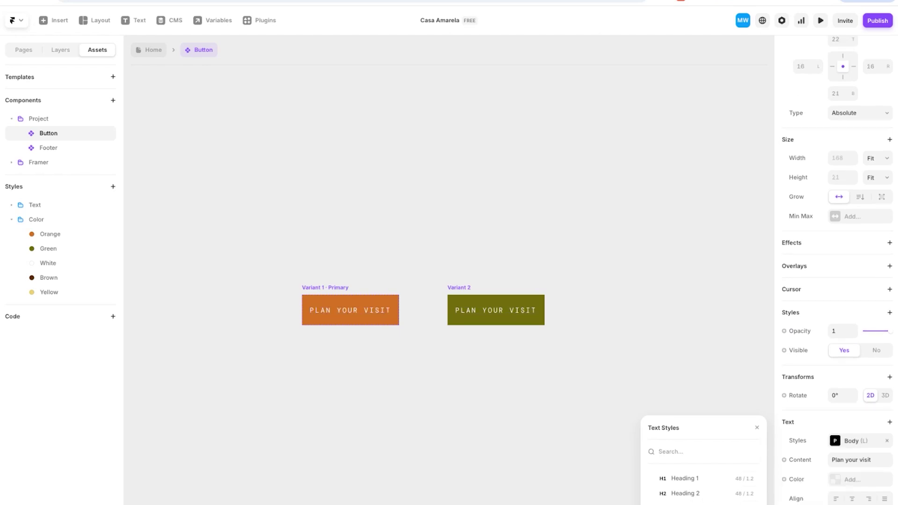
- Review the Body text style's settings at the L, M and S breakpoints
click(749, 504)
click(748, 471)
click(749, 472)
click(726, 470)
click(705, 470)
click(750, 471)
click(727, 471)
click(757, 224)
- Widen both button variants to about 217 × 63 and place Variant 2 close beside Variant 1
click(463, 295)
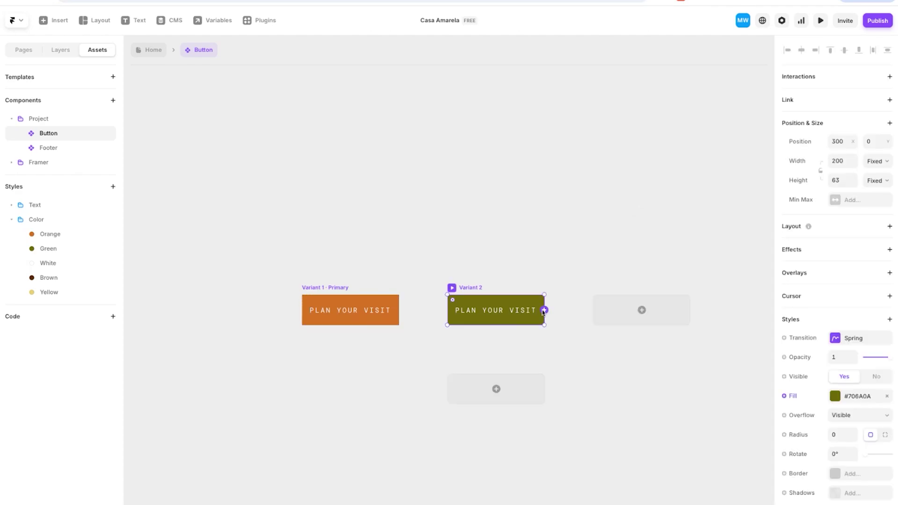
drag(547, 307, 562, 309)
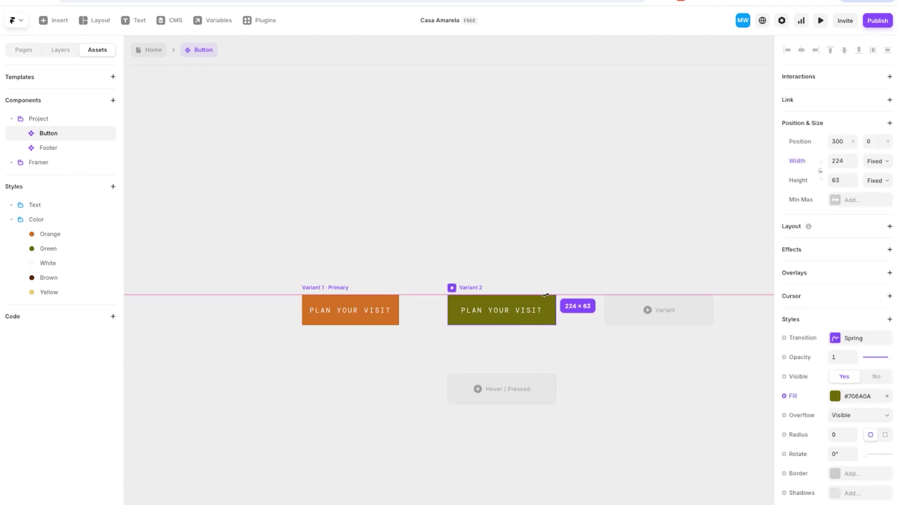
click(340, 288)
drag(398, 300, 407, 299)
click(460, 290)
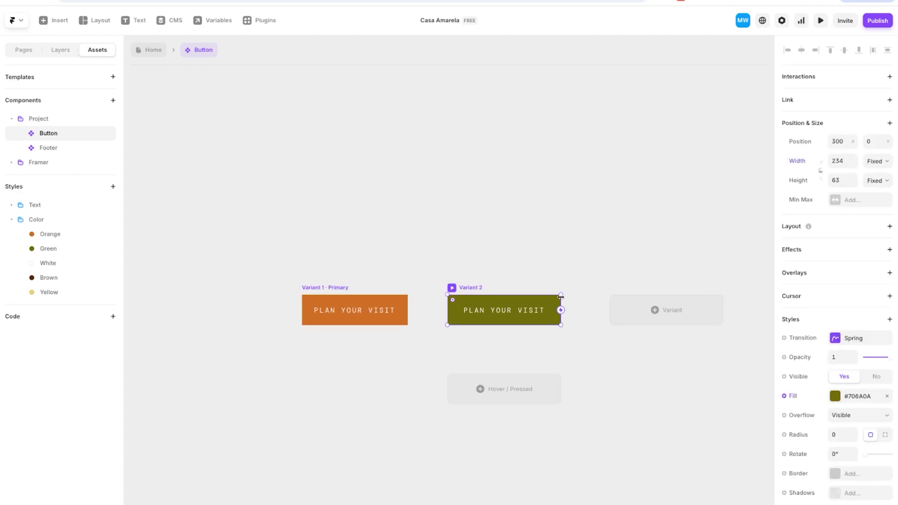
drag(561, 296, 561, 297)
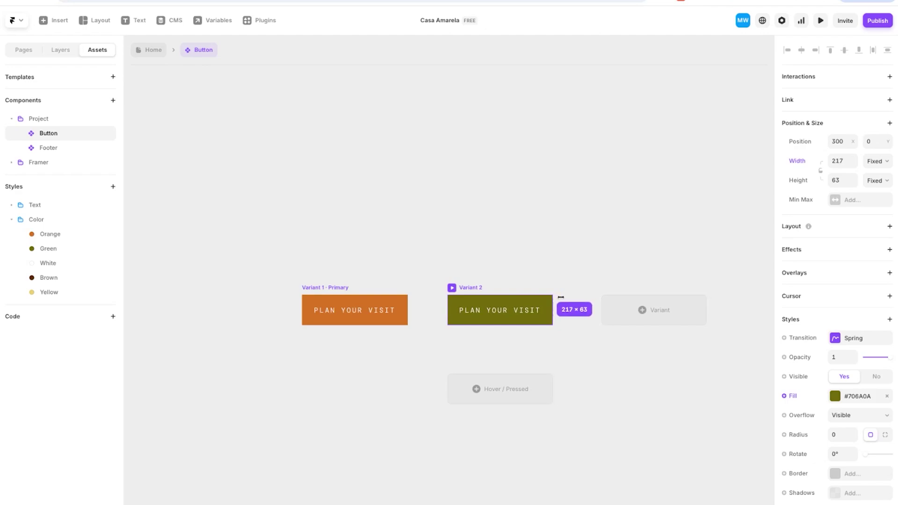
click(499, 277)
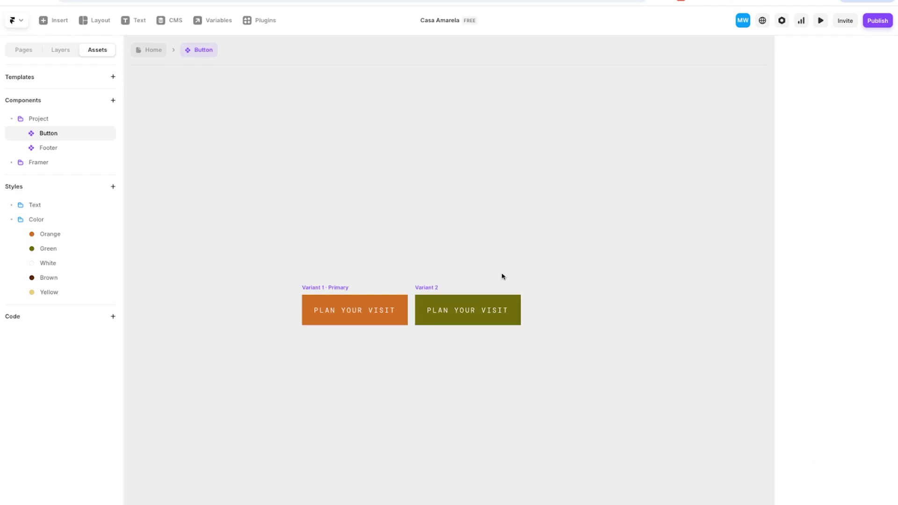
- Return to the Home page and compare the Plan your visit buttons in the Desktop and Tablet heroes
click(148, 50)
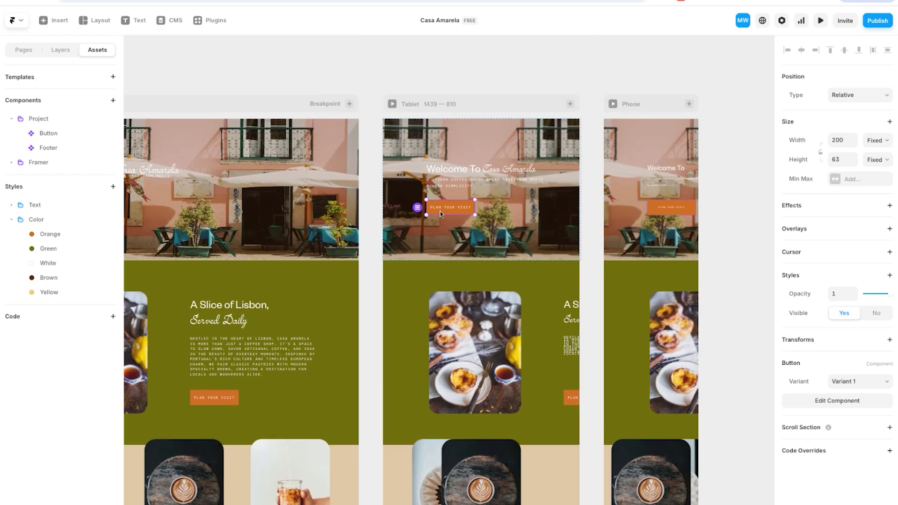
drag(440, 214, 452, 214)
scroll(487, 227, left, 3)
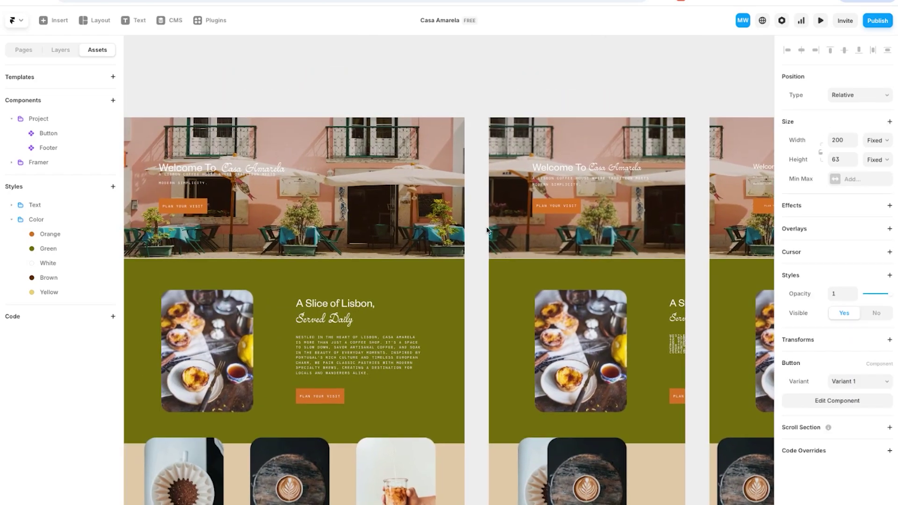
scroll(487, 228, right, 3)
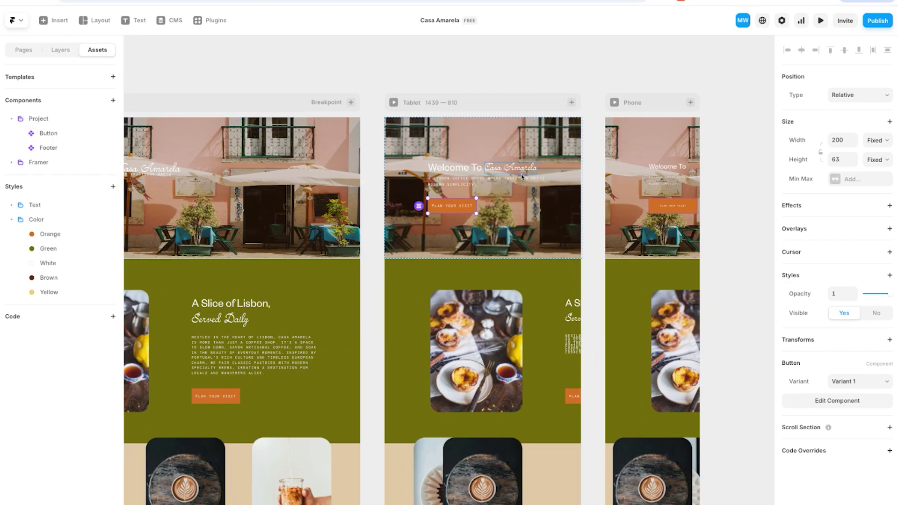
- Reposition the tagline beneath the Welcome To heading in the Tablet and Phone heroes, undoing the stray resize
scroll(540, 186, left, 2)
scroll(623, 170, right, 5)
click(624, 169)
mouse_move(623, 169)
mouse_down()
mouse_move(608, 177)
mouse_move(618, 178)
mouse_up()
click(622, 171)
click(622, 174)
drag(724, 178, 620, 179)
key(ctrl+z)
click(622, 166)
drag(619, 167, 598, 158)
click(716, 186)
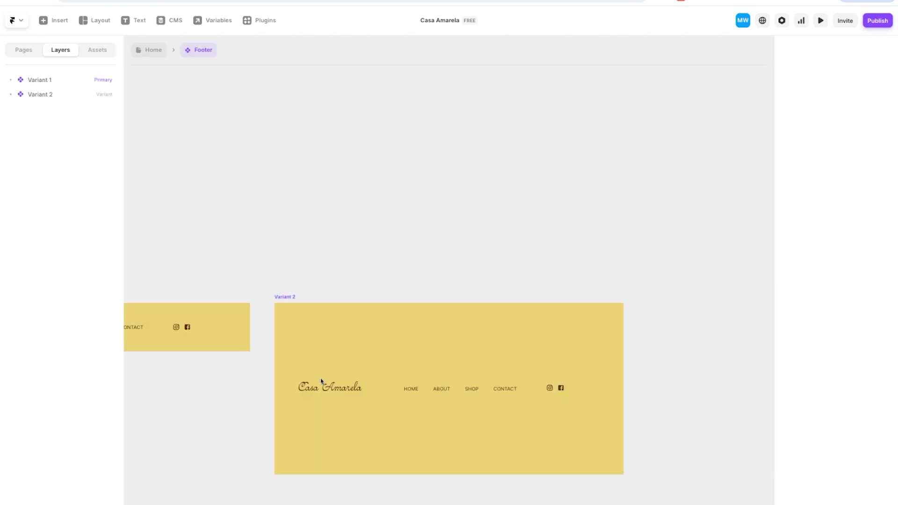
- Move the Casa Amarela logo inward and above the links in the Footer component's Variant 2
mouse_move(320, 391)
mouse_down()
mouse_move(320, 331)
mouse_move(404, 392)
mouse_move(426, 393)
mouse_up()
click(632, 401)
drag(473, 331, 460, 332)
- Check the Tablet breakpoint on the Home page and set the Footer component's Variant 2 height to 810
click(153, 50)
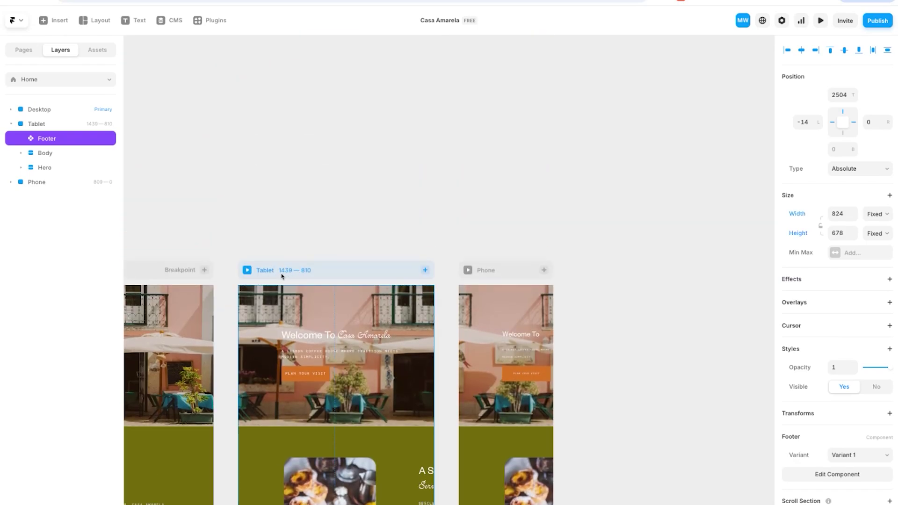
scroll(293, 272, left, 3)
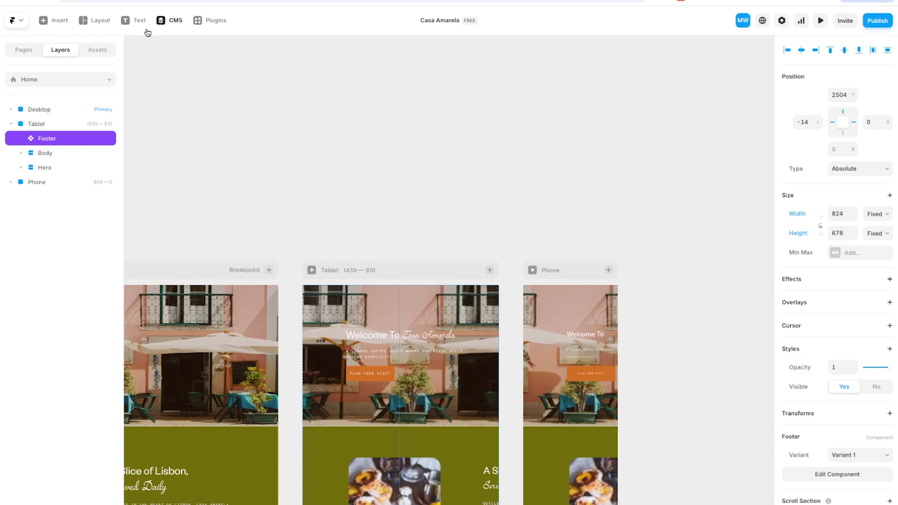
scroll(301, 247, down, 10)
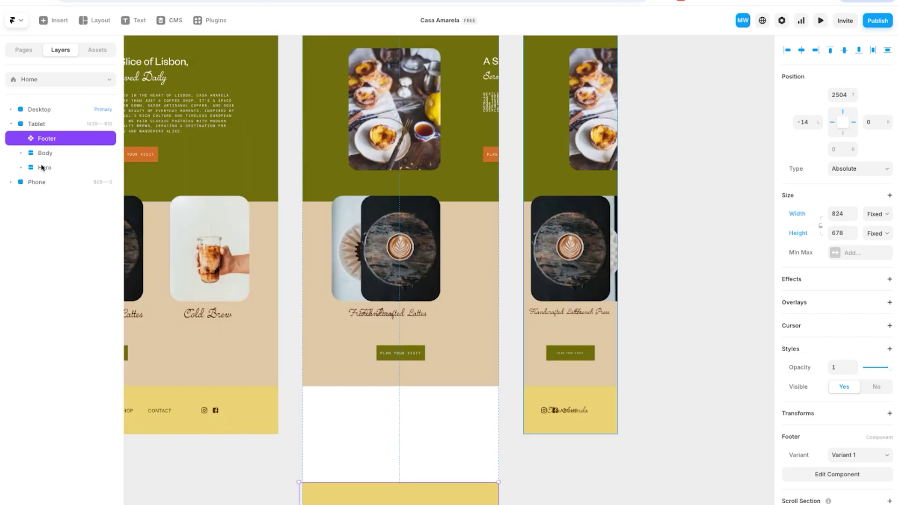
double_click(45, 139)
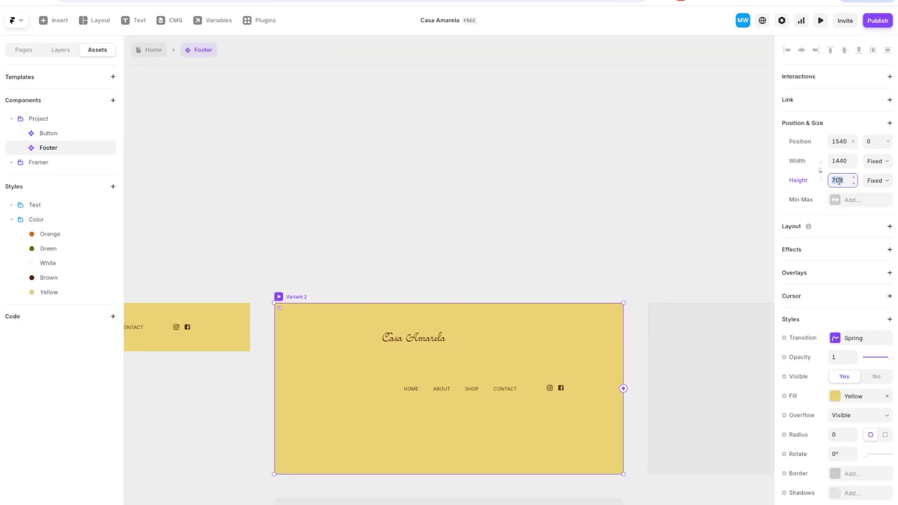
click(839, 180)
text(810)
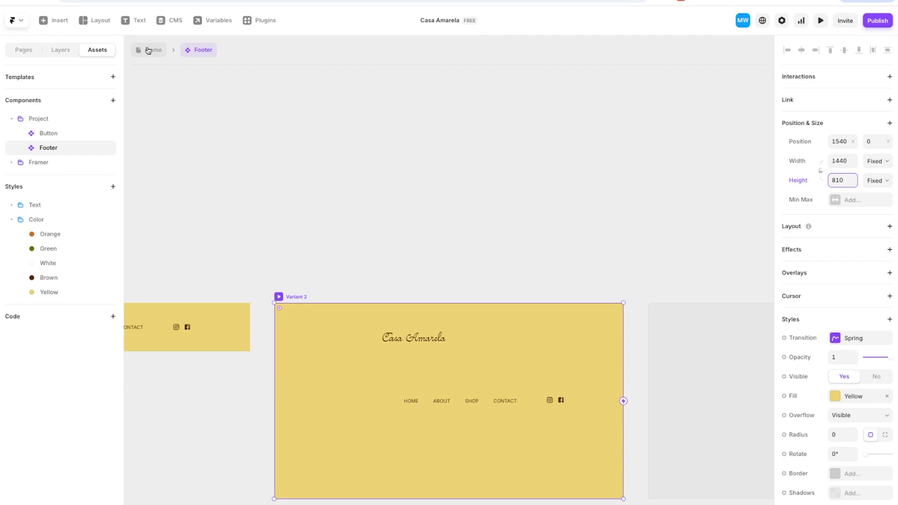
- Recheck the Tablet breakpoint's range, narrow the Footer's Variant 2 to 810 wide and extend its height for a stacked layout
click(149, 49)
scroll(396, 173, up, 6)
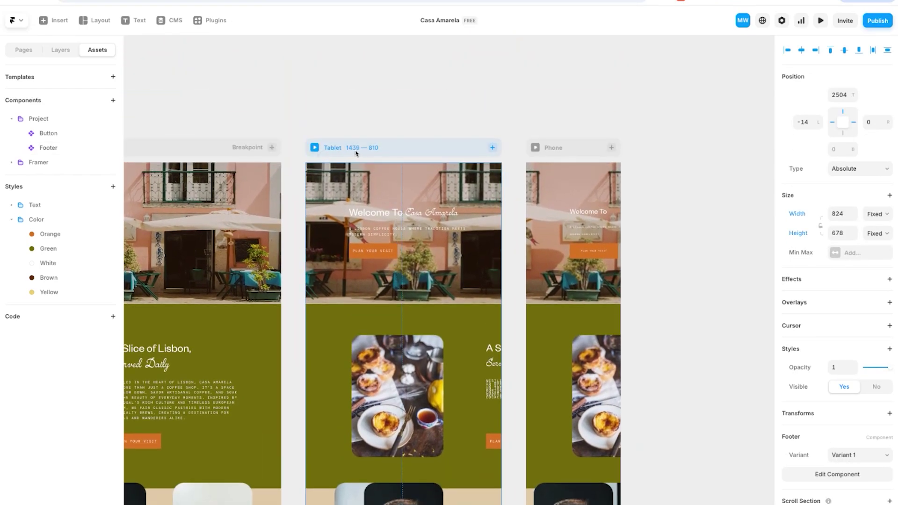
scroll(355, 153, left, 5)
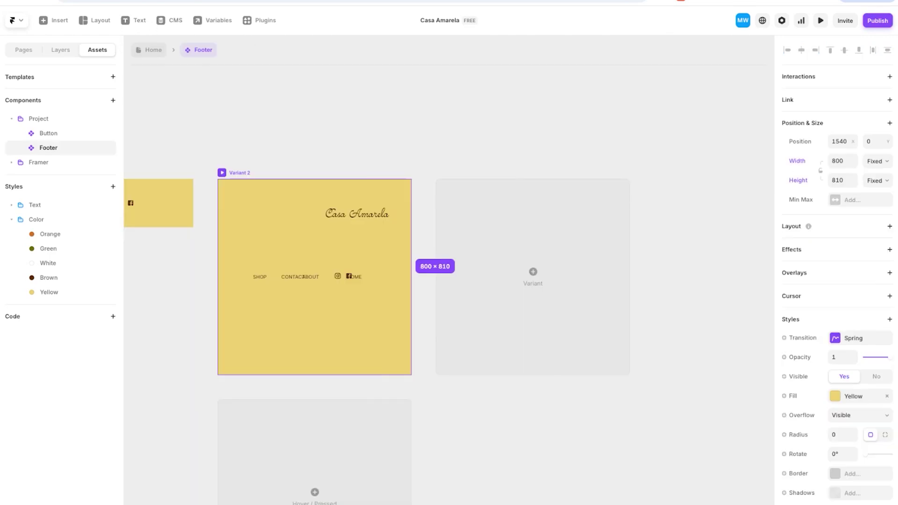
drag(412, 266, 414, 266)
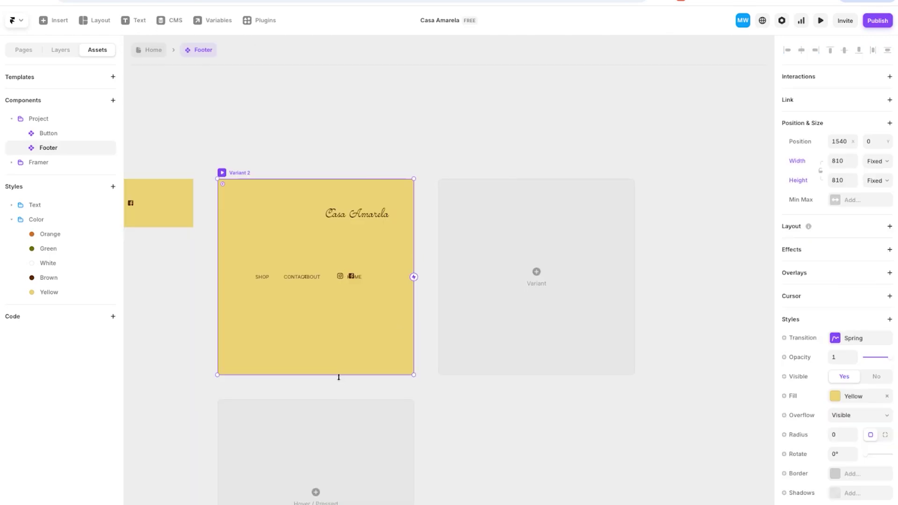
drag(338, 376, 339, 400)
click(431, 150)
- Stack the Casa Amarela logo, social icons and navigation links in a column down the middle of the Footer's Variant 2
mouse_move(371, 216)
mouse_down()
mouse_move(312, 225)
mouse_move(370, 216)
mouse_up()
drag(348, 289, 319, 242)
drag(296, 290, 316, 329)
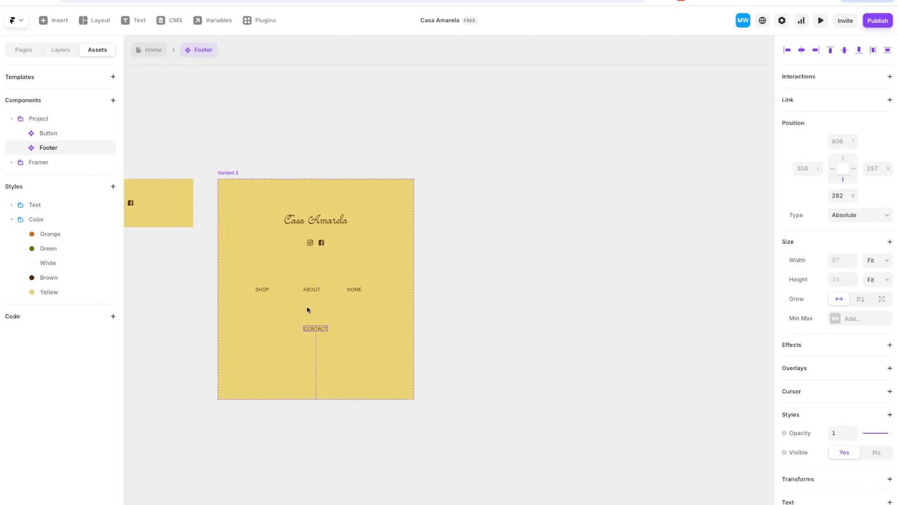
drag(263, 291, 315, 275)
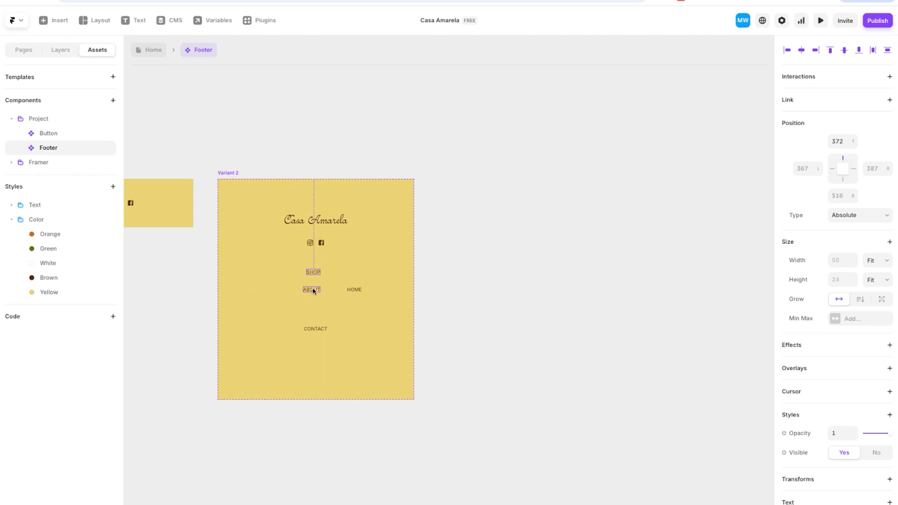
drag(313, 290, 314, 288)
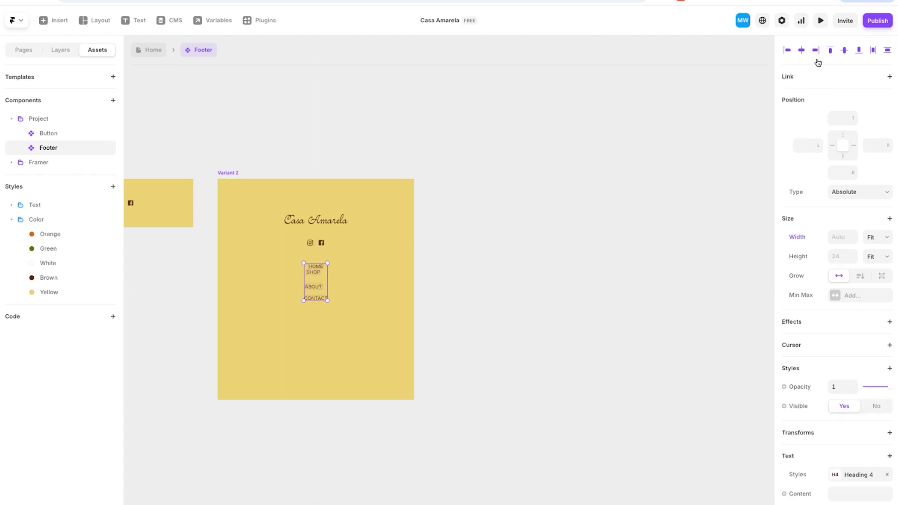
- Center-align the Home, Contact, About and Shop links, fit the stack within a shorter Variant 2 and return to the Home page
click(801, 51)
drag(294, 194, 418, 354)
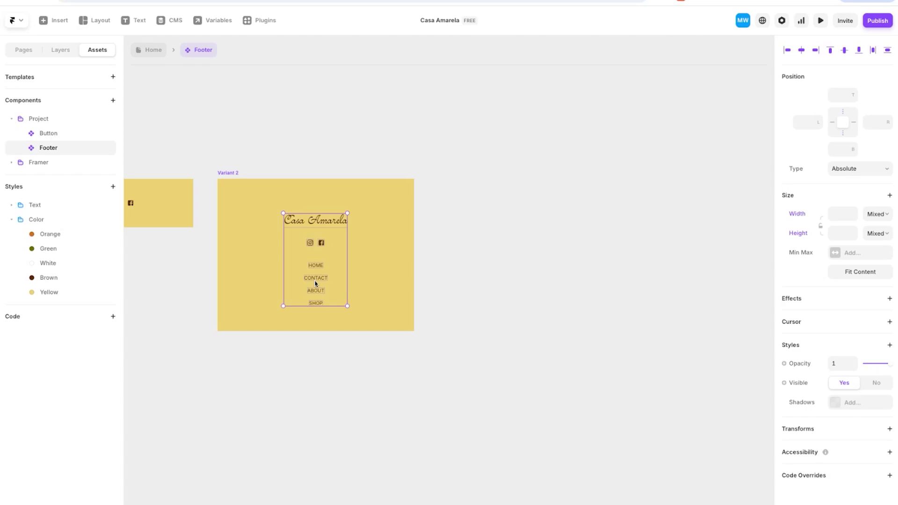
click(504, 253)
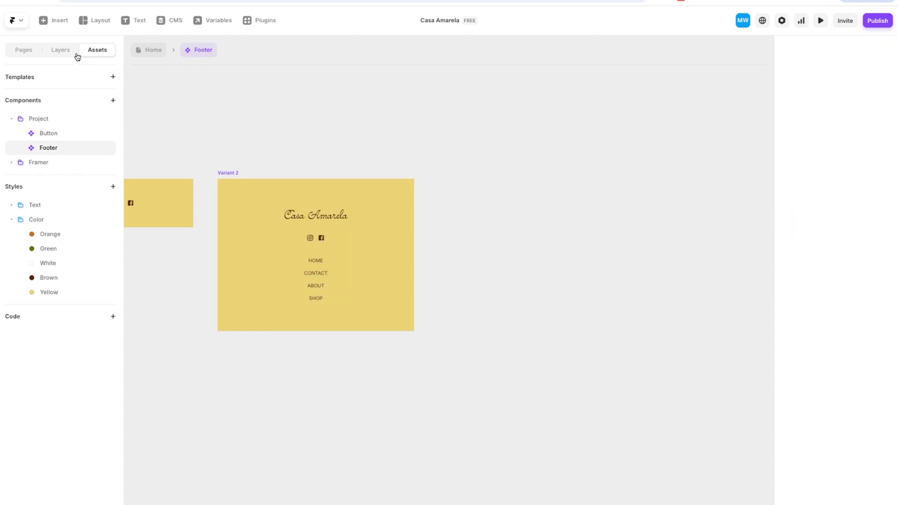
click(153, 49)
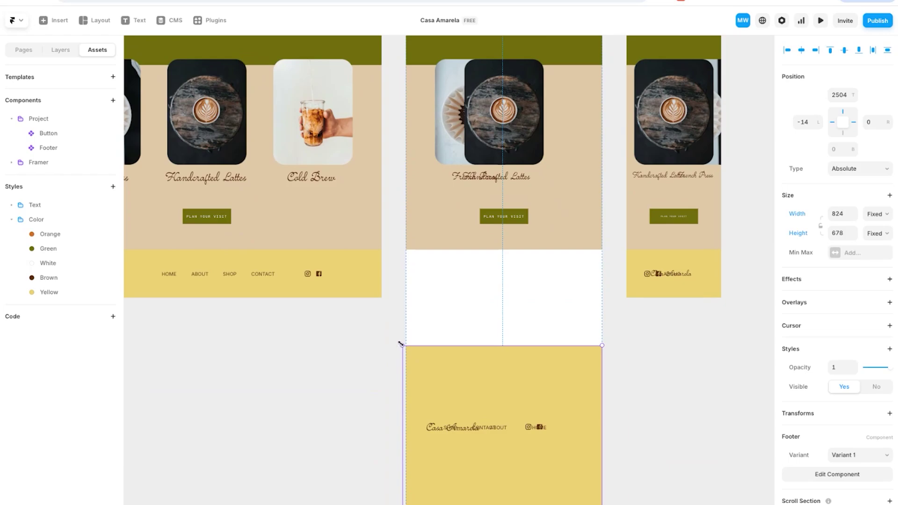
- Try deleting the Tablet breakpoint's footer and reopening the Footer component
key(Delete)
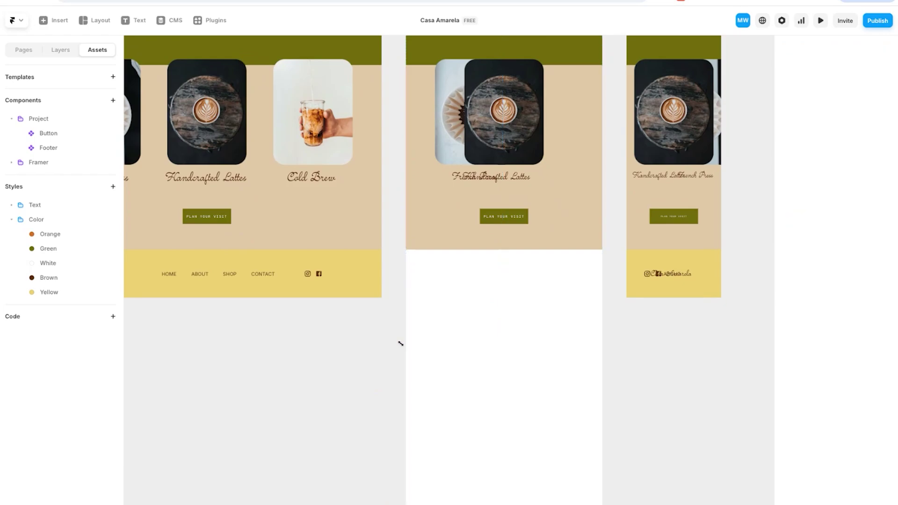
double_click(58, 150)
click(160, 54)
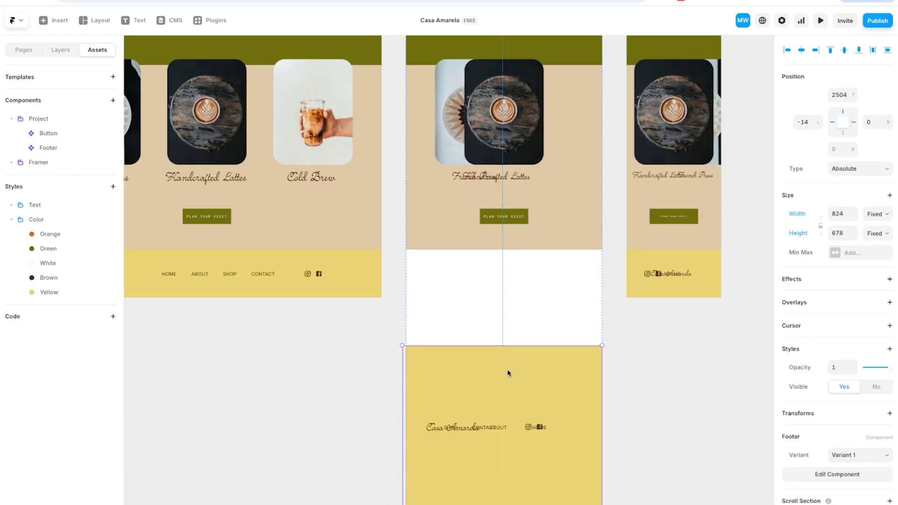
- Switch the Tablet footer to Variant 2 and move it up directly beneath the Offers section
click(873, 457)
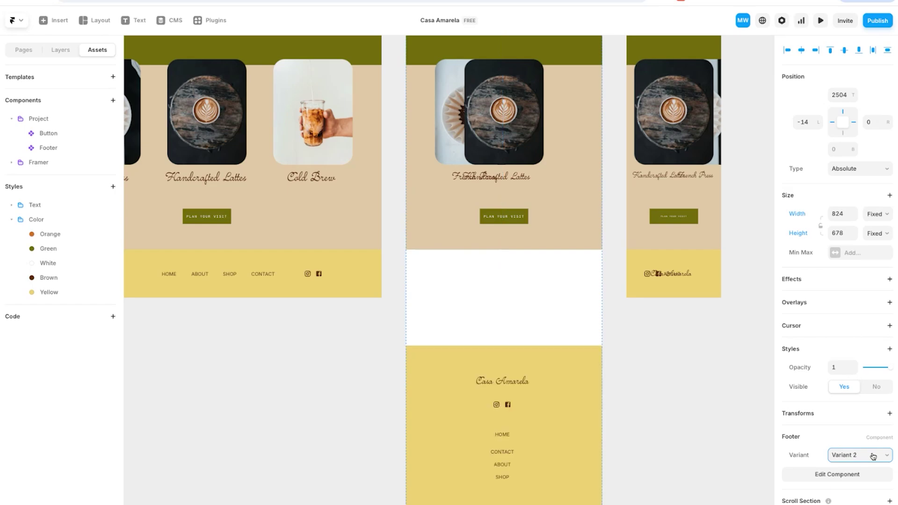
click(509, 302)
drag(520, 440, 523, 355)
- Compare the Desktop and Tablet layouts from the hero down to the footer
scroll(547, 489, up, 5)
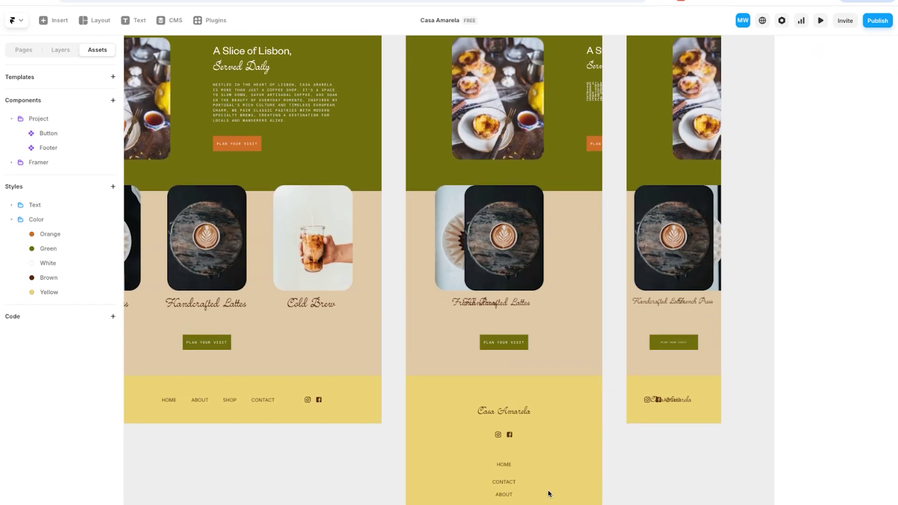
scroll(547, 491, left, 5)
scroll(509, 263, up, 3)
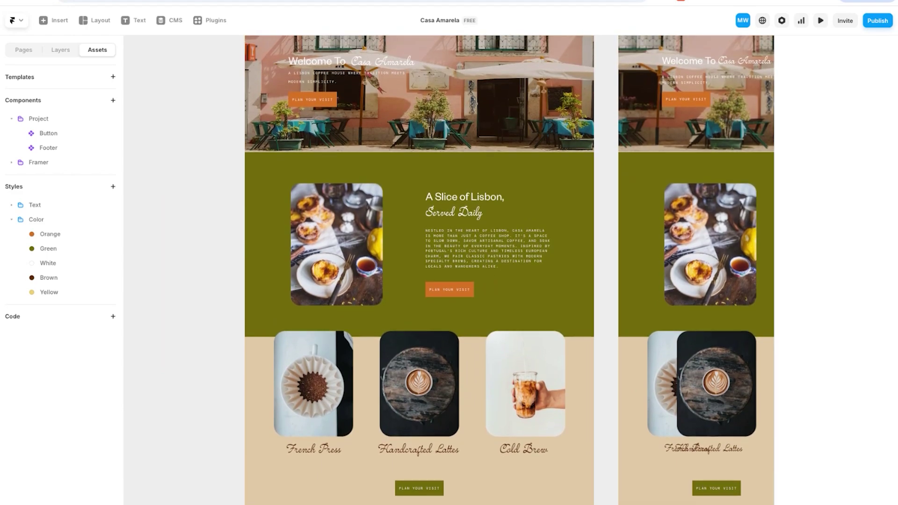
scroll(521, 464, up, 6)
scroll(521, 465, right, 2)
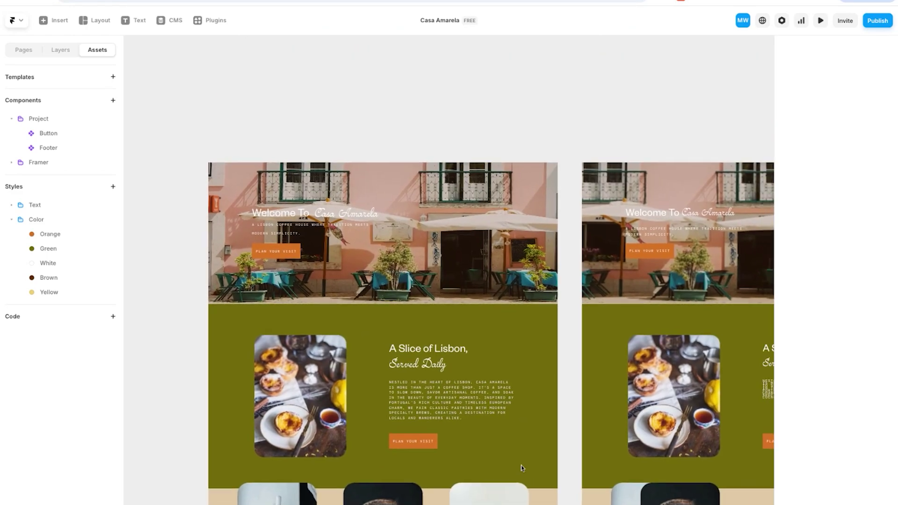
scroll(521, 465, right, 3)
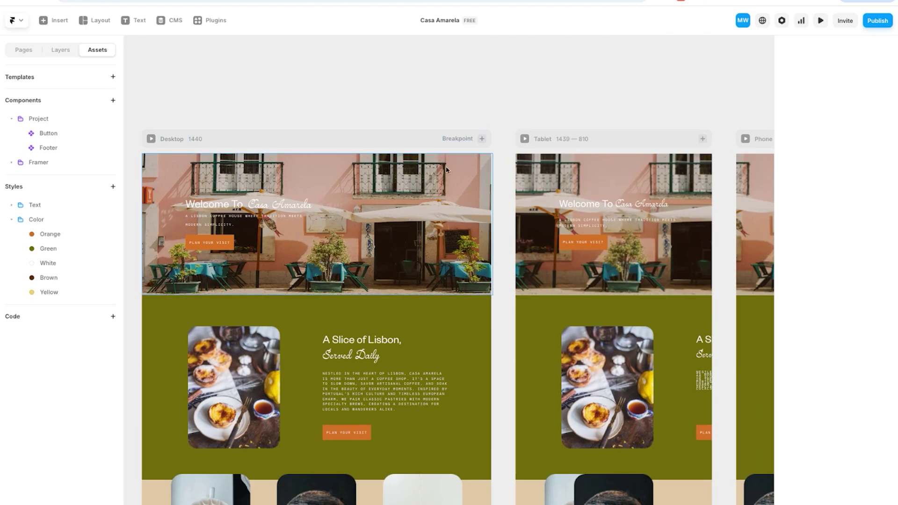
scroll(447, 167, down, 4)
scroll(446, 167, left, 2)
scroll(550, 465, down, 5)
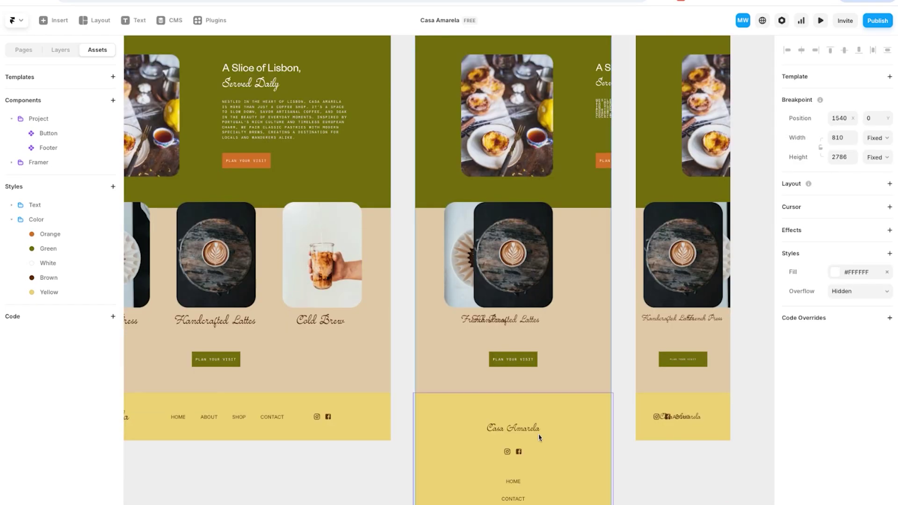
- Lengthen the Tablet frame with its footer lower down, and stretch its Body section to a height of 2093 to meet the footer
scroll(539, 438, down, 2)
scroll(539, 437, left, 1)
drag(534, 502, 534, 504)
drag(556, 468, 590, 412)
scroll(580, 388, up, 2)
drag(572, 365, 574, 339)
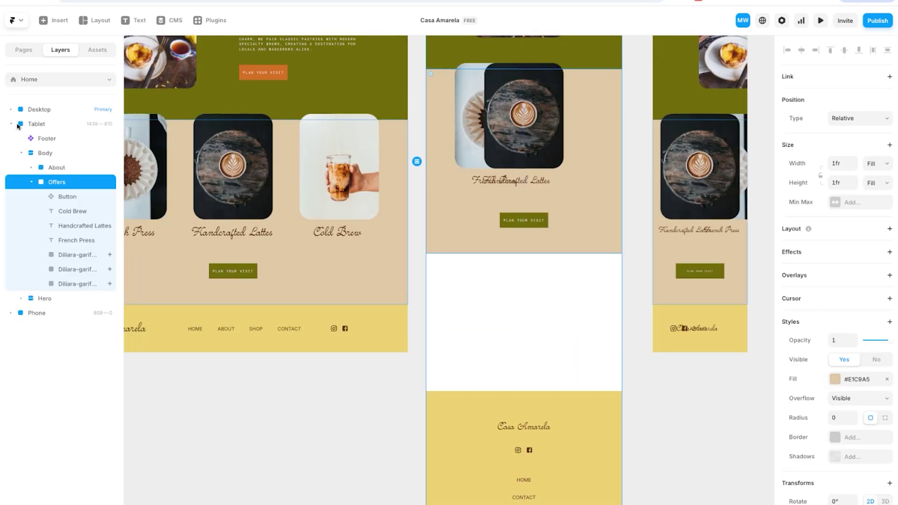
click(29, 153)
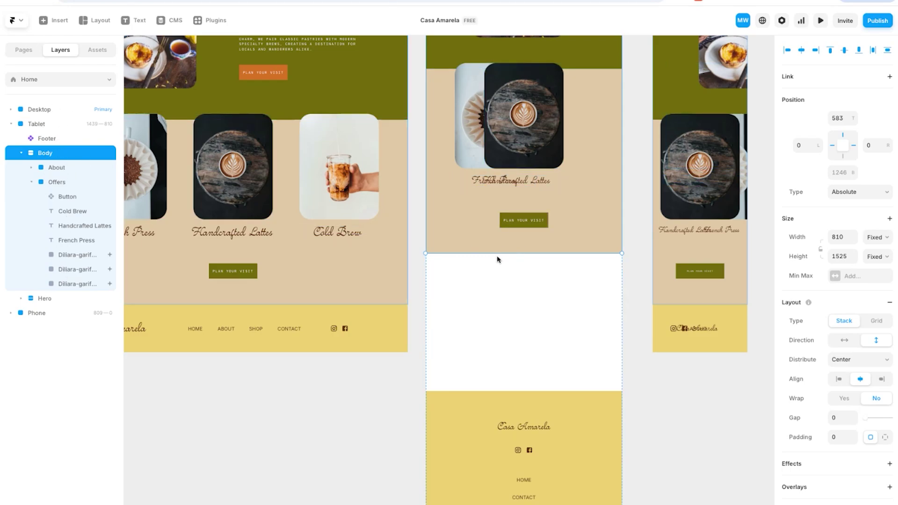
drag(496, 255, 524, 391)
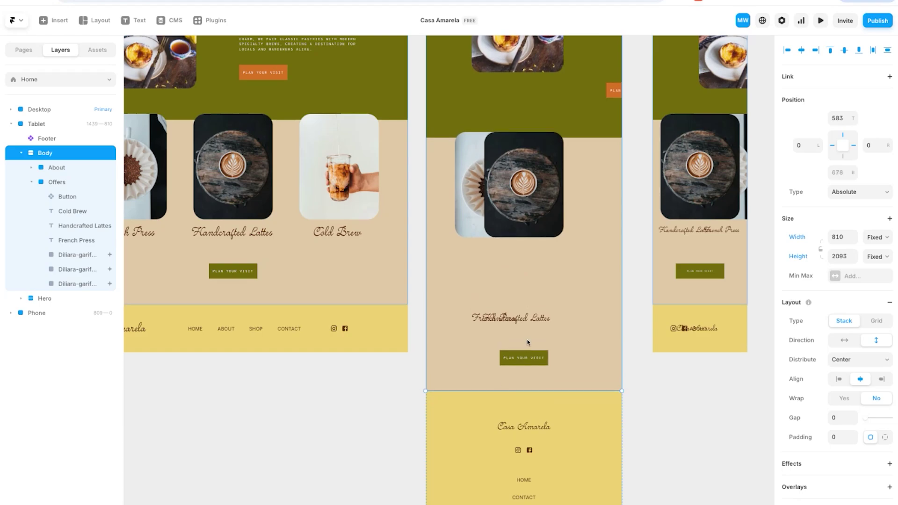
- Separate the overlapping Handcrafted Lattes and French Press labels in the Tablet Offers section, centering them one above the other
click(59, 173)
click(74, 296)
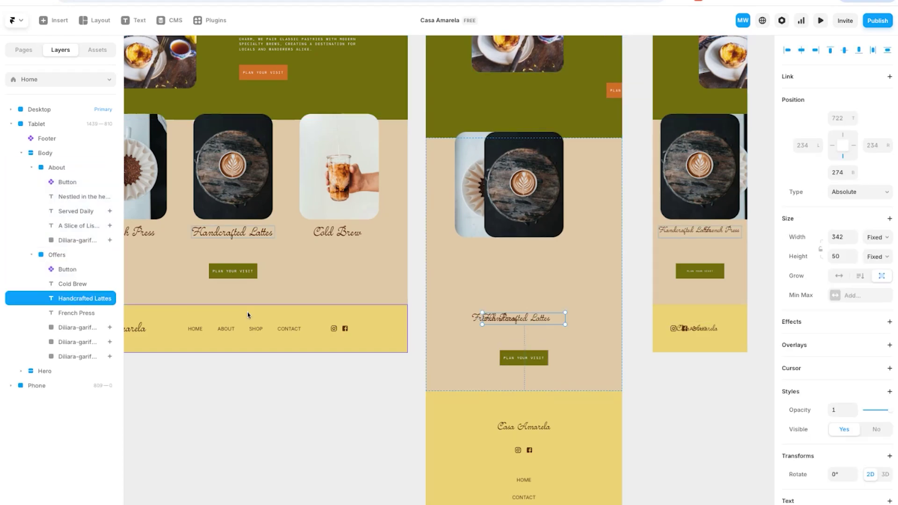
drag(524, 324, 535, 274)
key(super+z)
mouse_move(493, 321)
mouse_down()
mouse_move(524, 302)
mouse_move(494, 314)
mouse_up()
- Spread out the Tablet Offers images and bring the Cold Brew image into the section at left 53, top 0
click(82, 342)
click(79, 326)
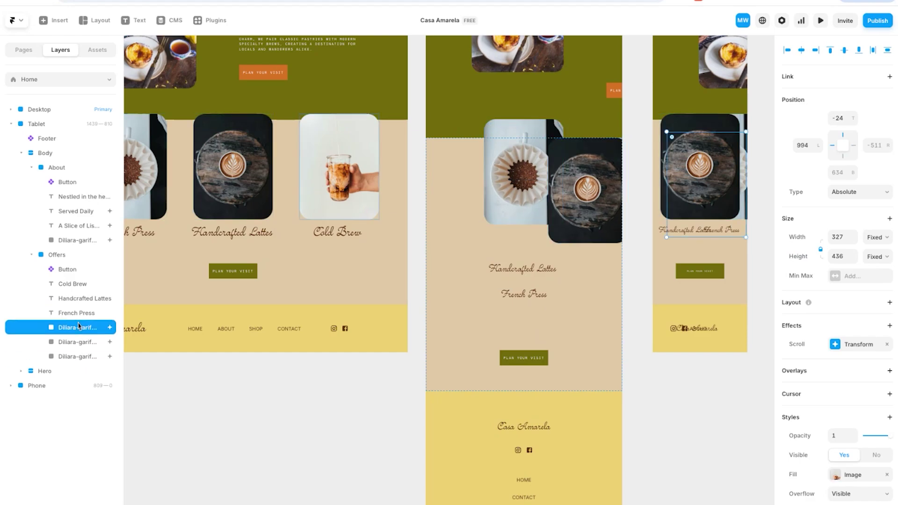
click(670, 191)
drag(670, 191, 646, 256)
key(ctrl+z)
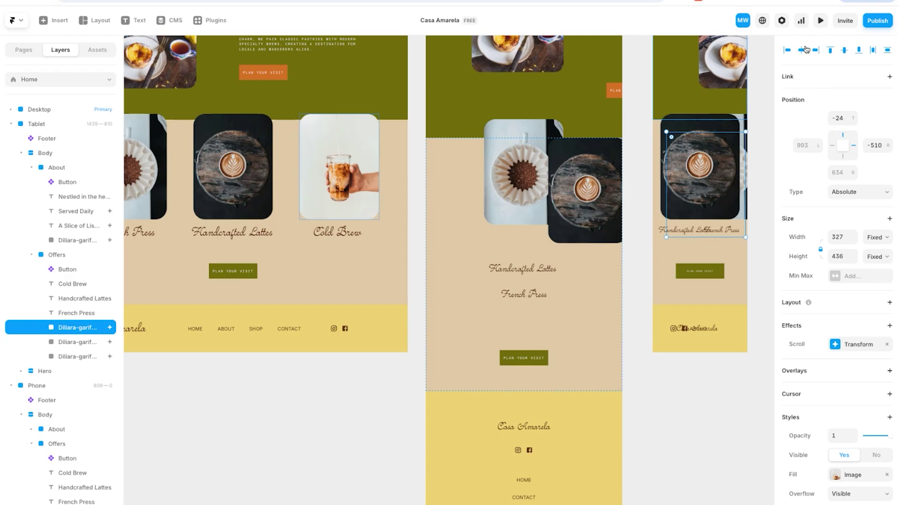
click(802, 50)
drag(552, 174, 507, 179)
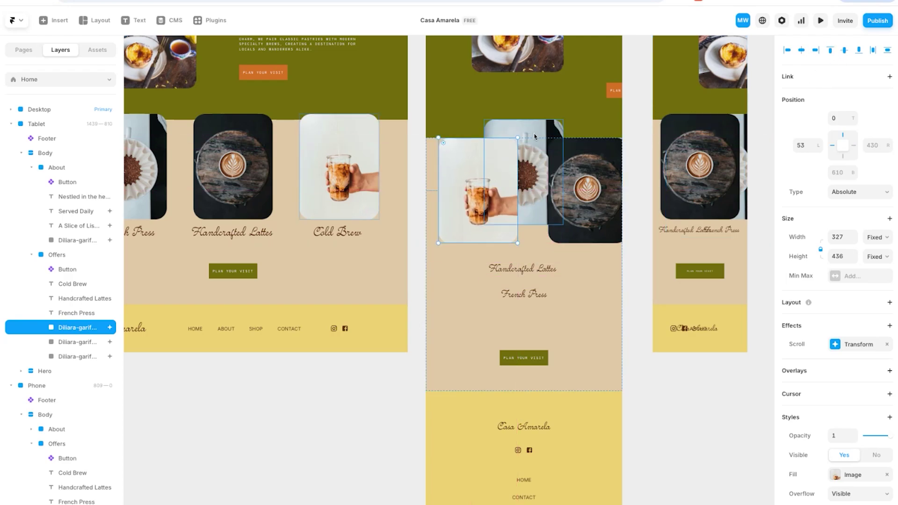
- Move the Handcrafted Lattes label down just above the Offers button and the French Press label up beneath its image
scroll(540, 220, up, 1)
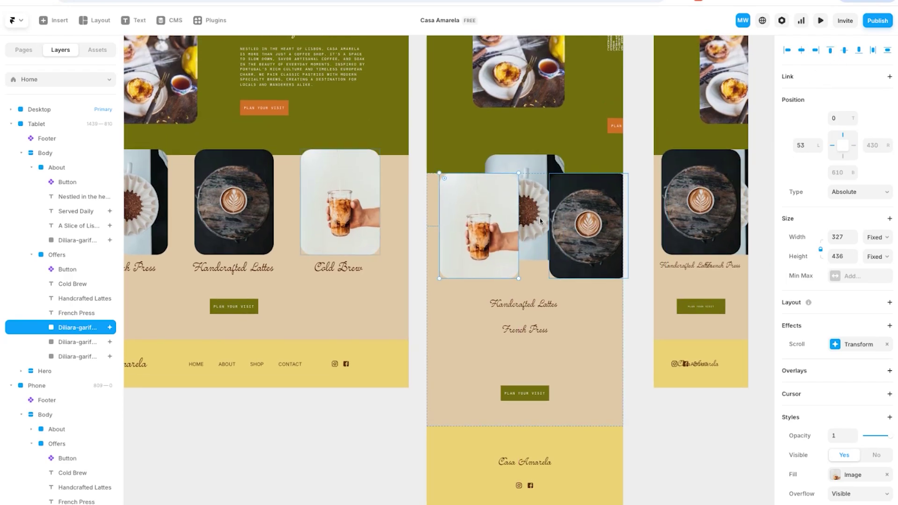
click(540, 220)
click(525, 305)
drag(525, 305, 525, 368)
mouse_move(526, 332)
mouse_down()
mouse_move(543, 273)
mouse_move(528, 277)
mouse_up()
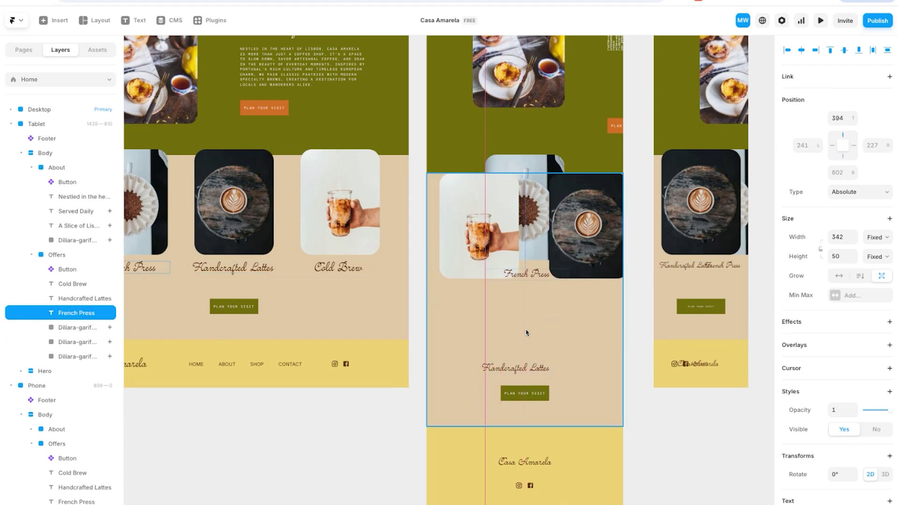
- Examine the Tablet layout from its hero down to the footer, selecting sections to inspect them
scroll(526, 333, up, 9)
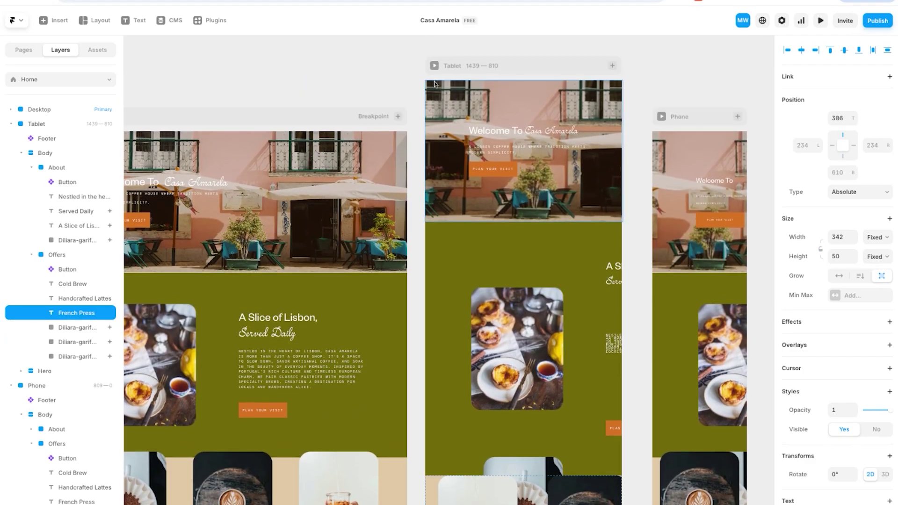
click(434, 84)
scroll(490, 304, down, 15)
click(495, 333)
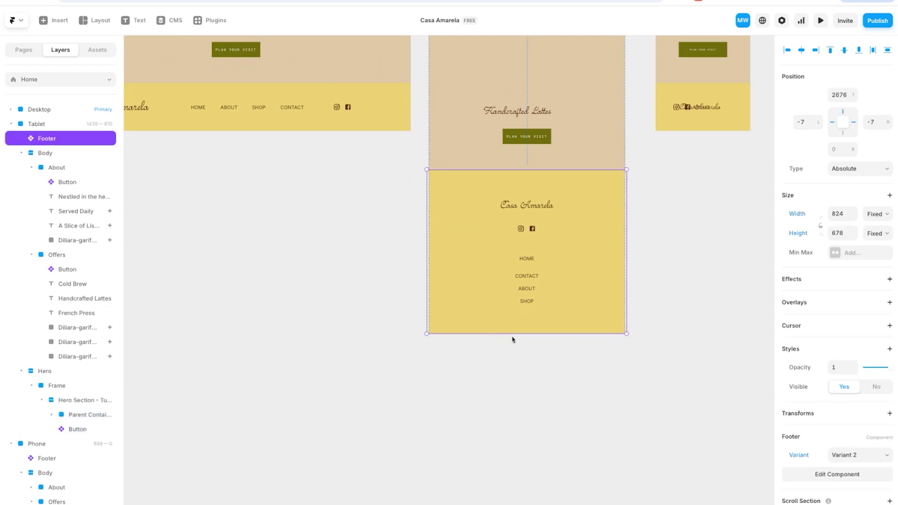
scroll(513, 336, up, 15)
click(572, 189)
scroll(572, 188, down, 15)
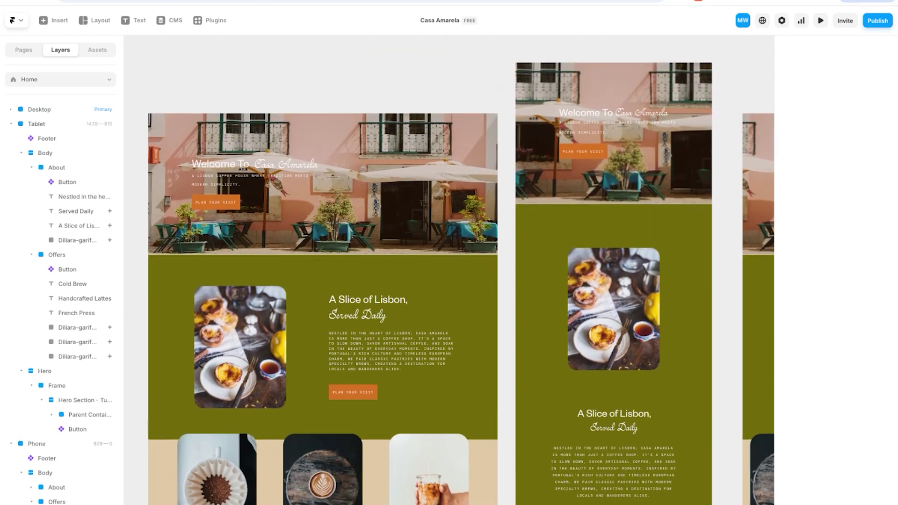
- Inspect the Tablet hero's heading texts and select the parent container that holds them
scroll(461, 283, up, 1)
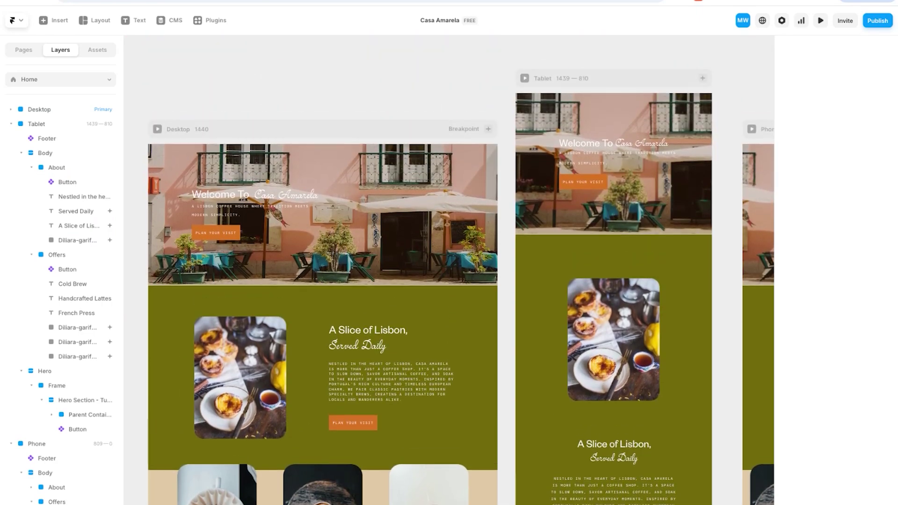
click(620, 153)
click(622, 143)
click(569, 143)
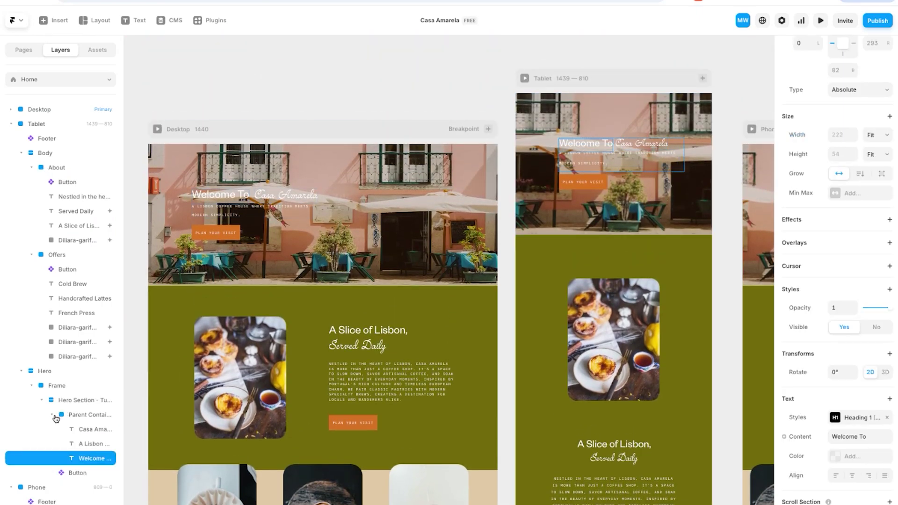
click(81, 416)
mouse_move(608, 151)
mouse_down()
mouse_move(597, 150)
mouse_move(608, 149)
mouse_up()
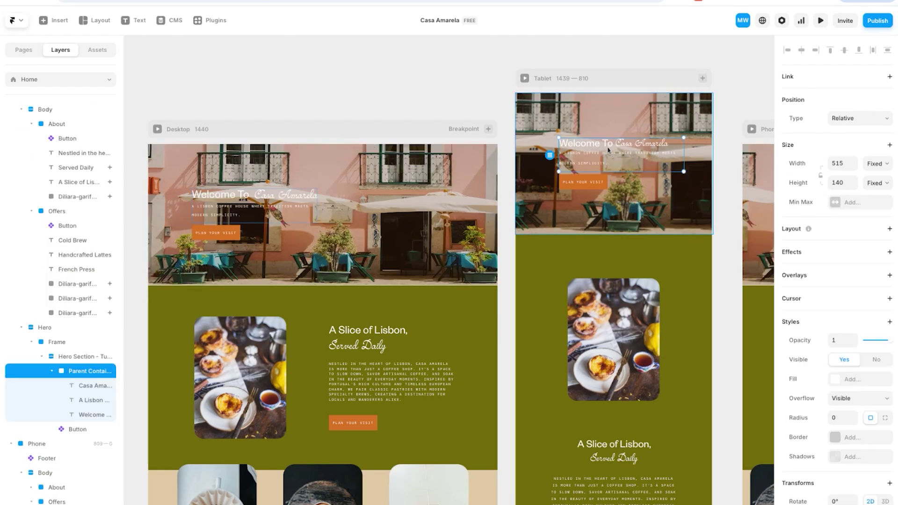
click(608, 148)
- Preview the site at Desktop size, reload it to replay the text animations, and review the page from hero to Offers section
key(ctrl+p)
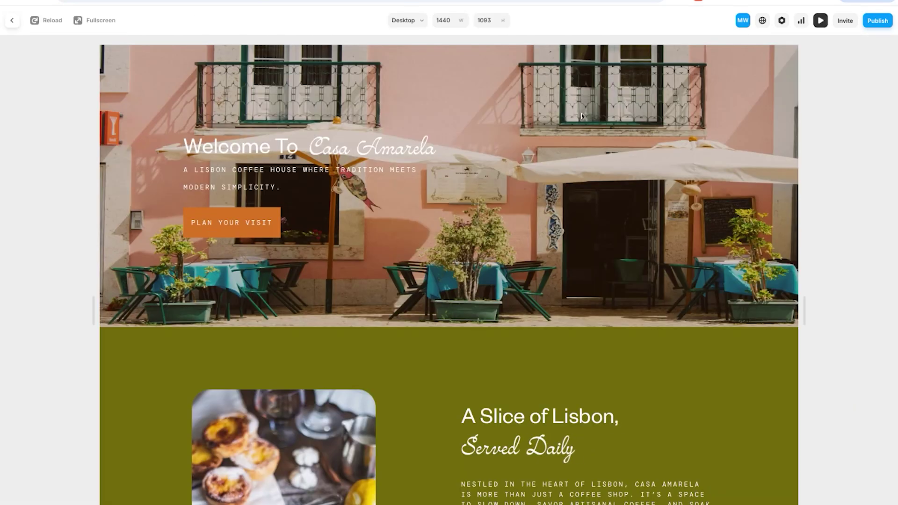
click(43, 20)
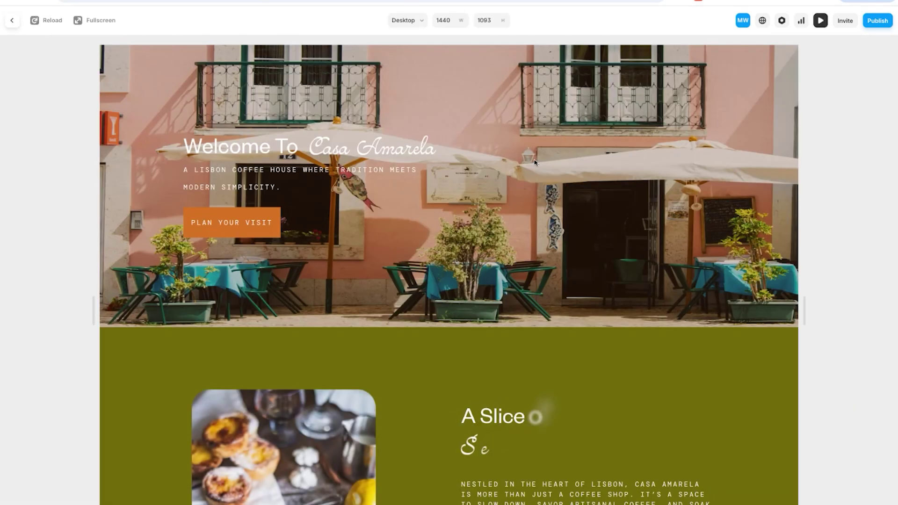
scroll(743, 202, down, 5)
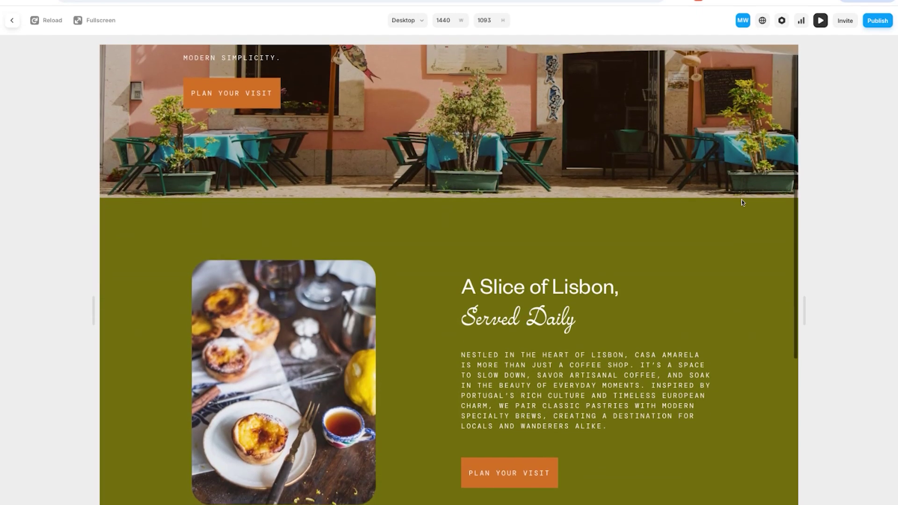
scroll(449, 274, down, 3)
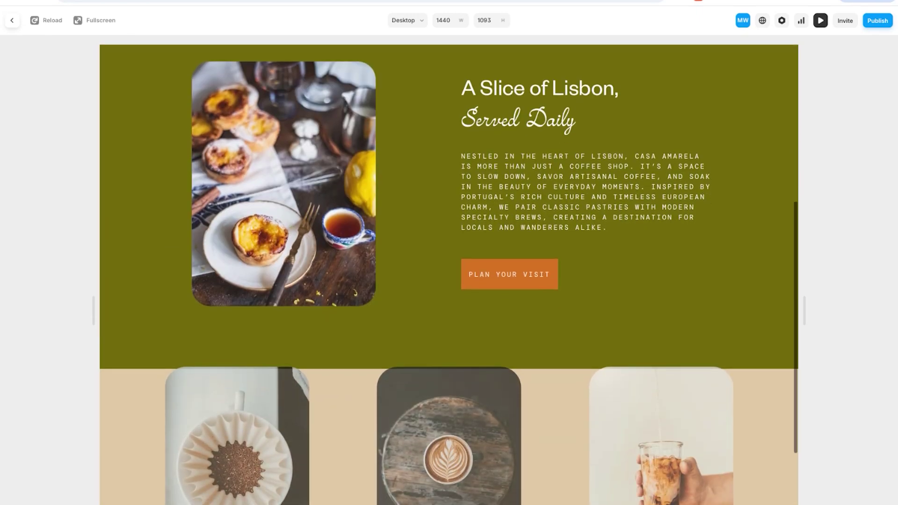
scroll(449, 274, down, 4)
scroll(449, 274, down, 1)
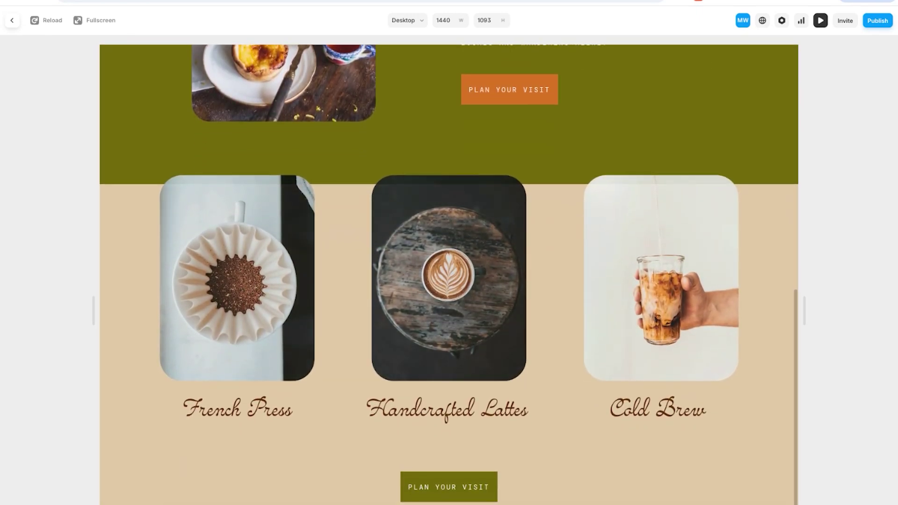
scroll(449, 274, down, 2)
scroll(449, 274, up, 8)
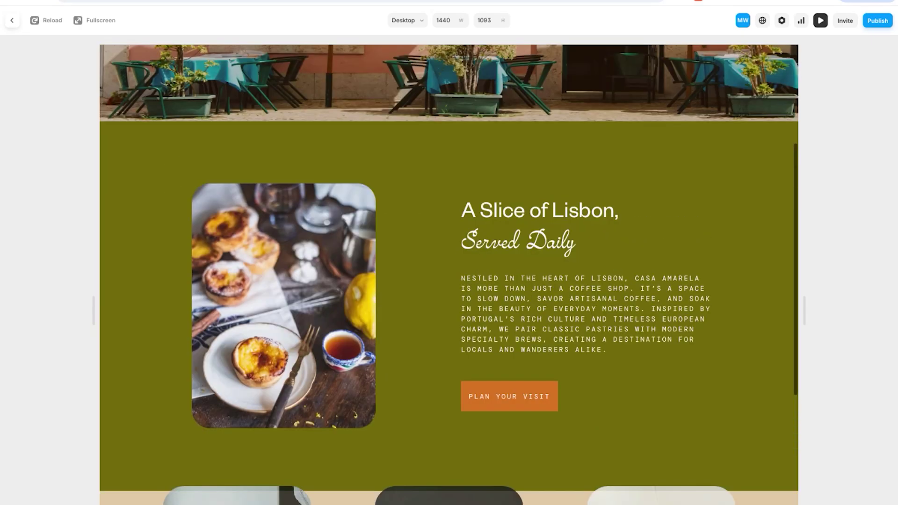
scroll(449, 274, up, 5)
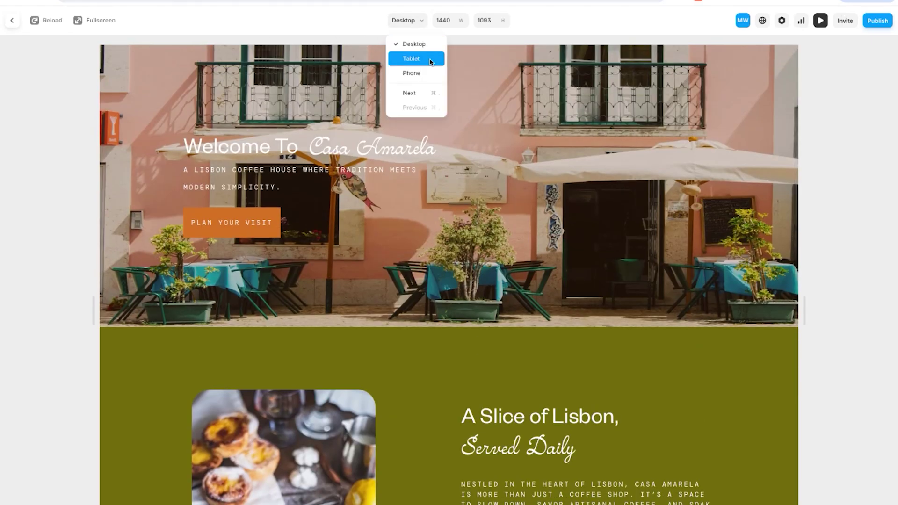
- Switch the preview to the Tablet breakpoint and review the stacked About and Offers sections
click(430, 59)
scroll(620, 145, down, 10)
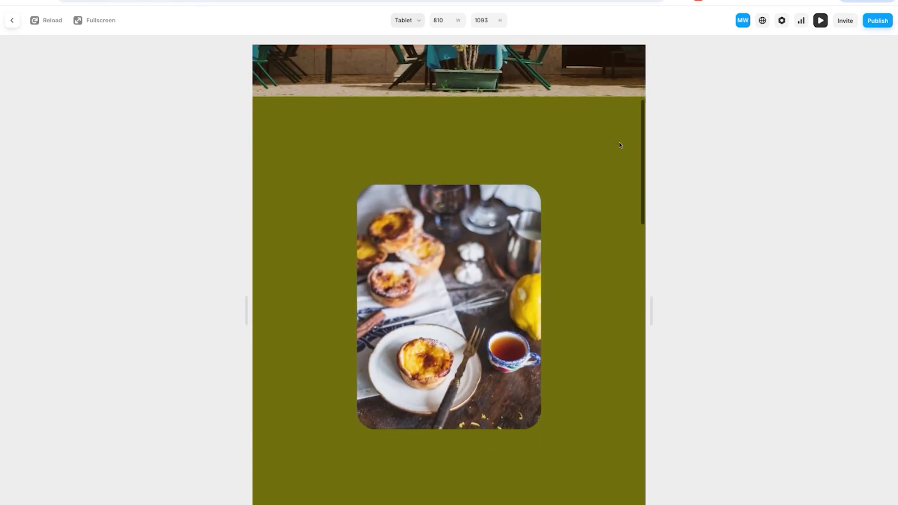
scroll(449, 274, down, 10)
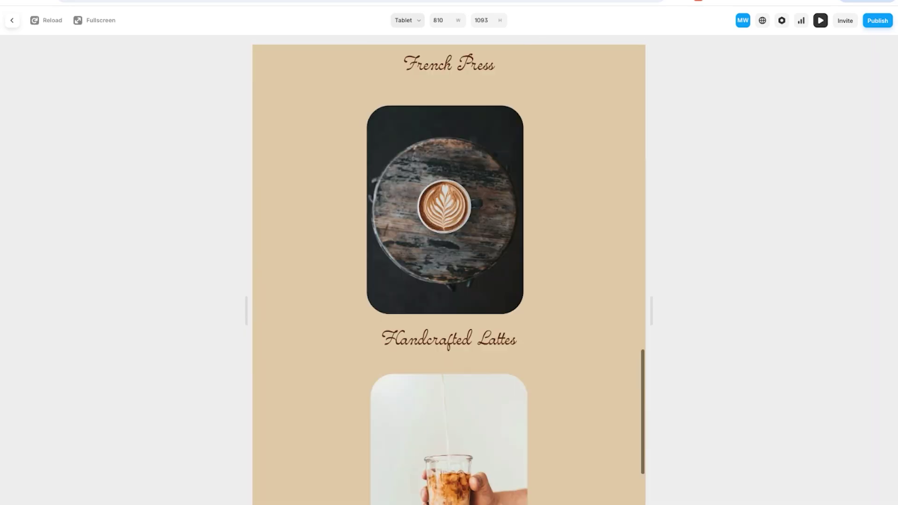
scroll(449, 274, up, 10)
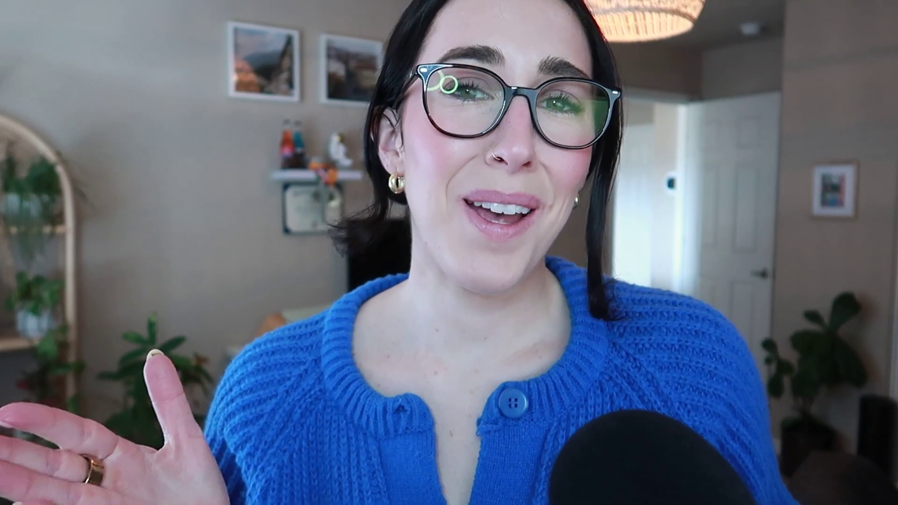